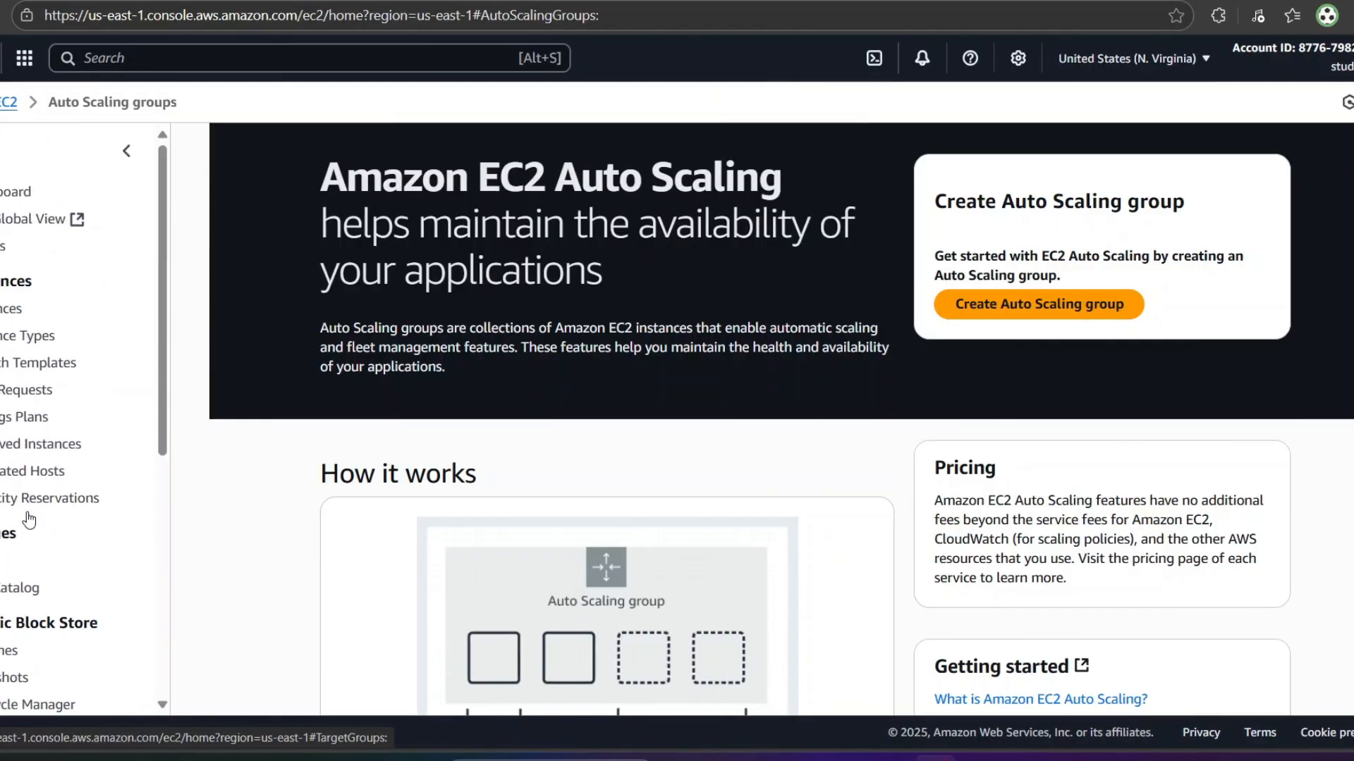
Step: Review the EC2 Auto Scaling overview, including the how-it-works diagram, capacity explanation, benefits and features, and related services
scroll(53, 332, down, 6)
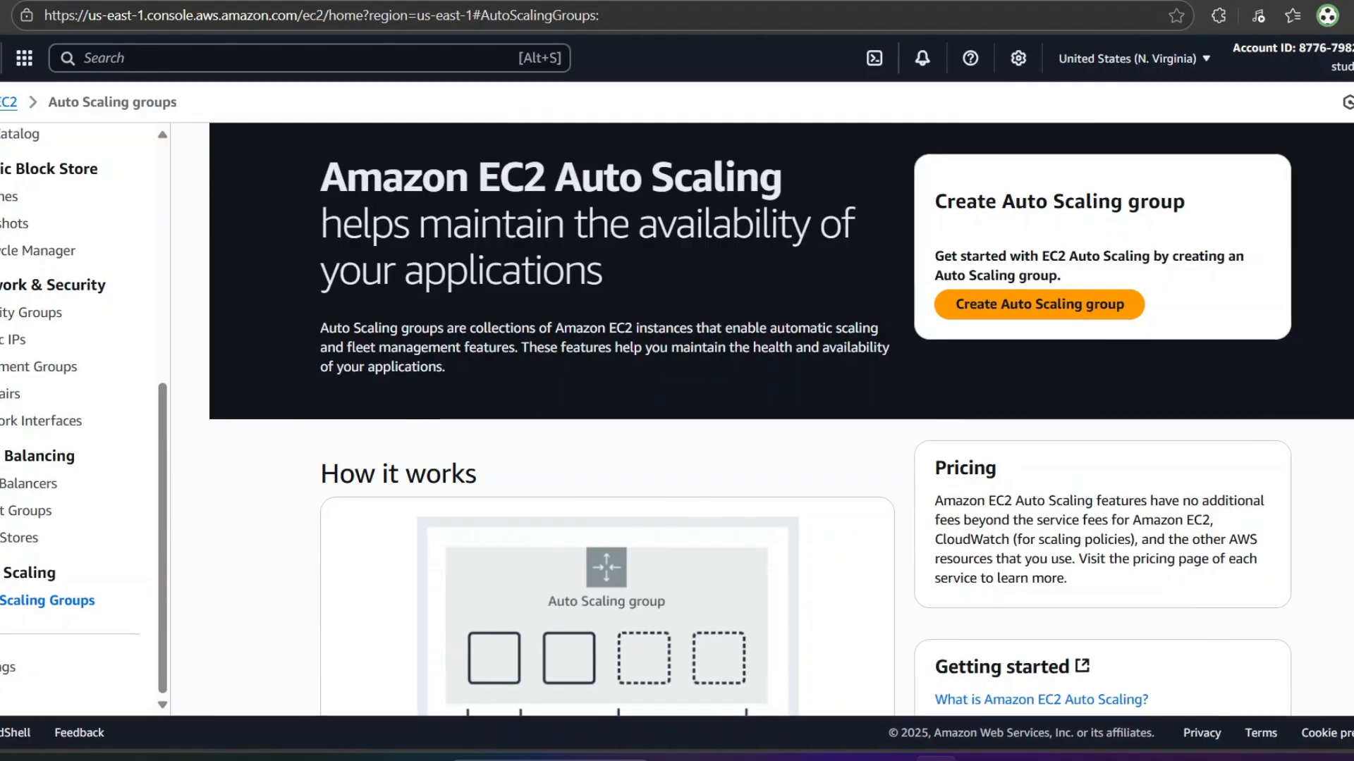
scroll(894, 440, down, 1)
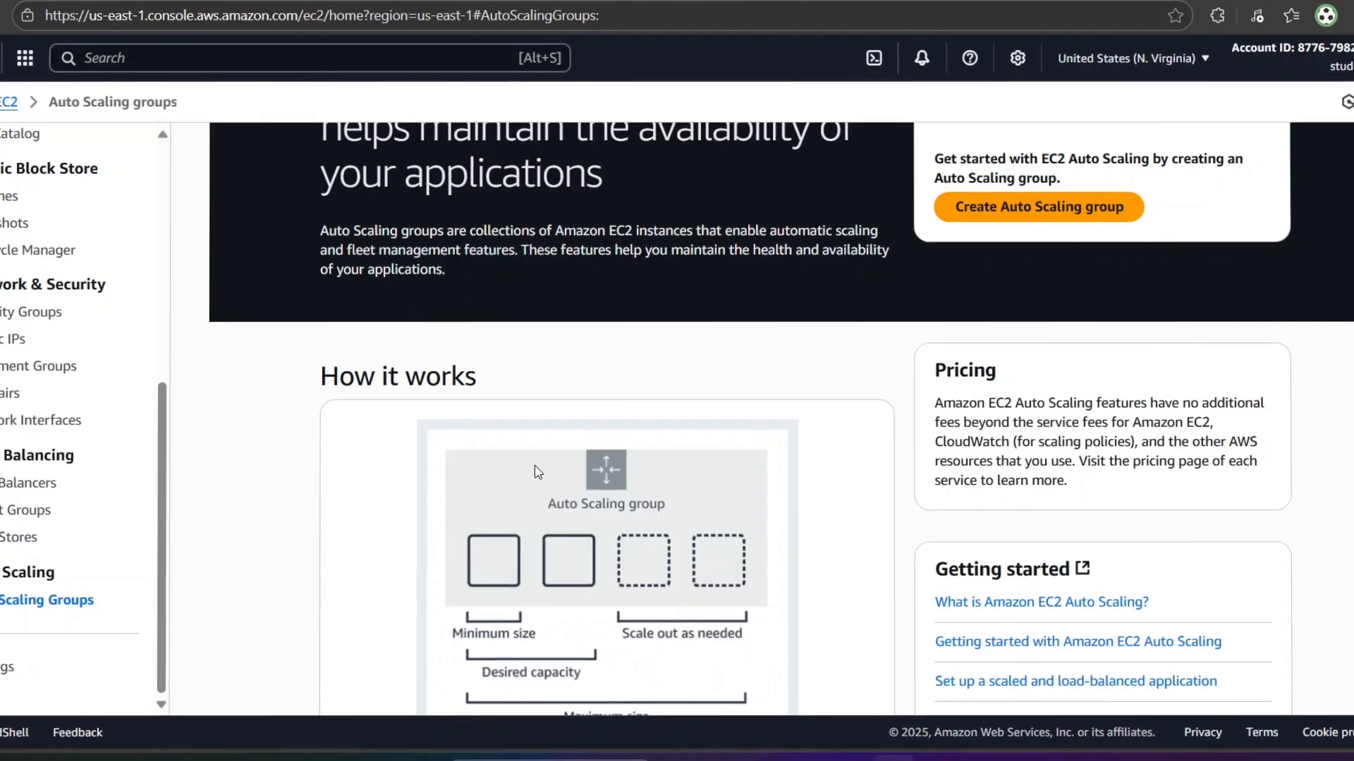
scroll(534, 468, up, 2)
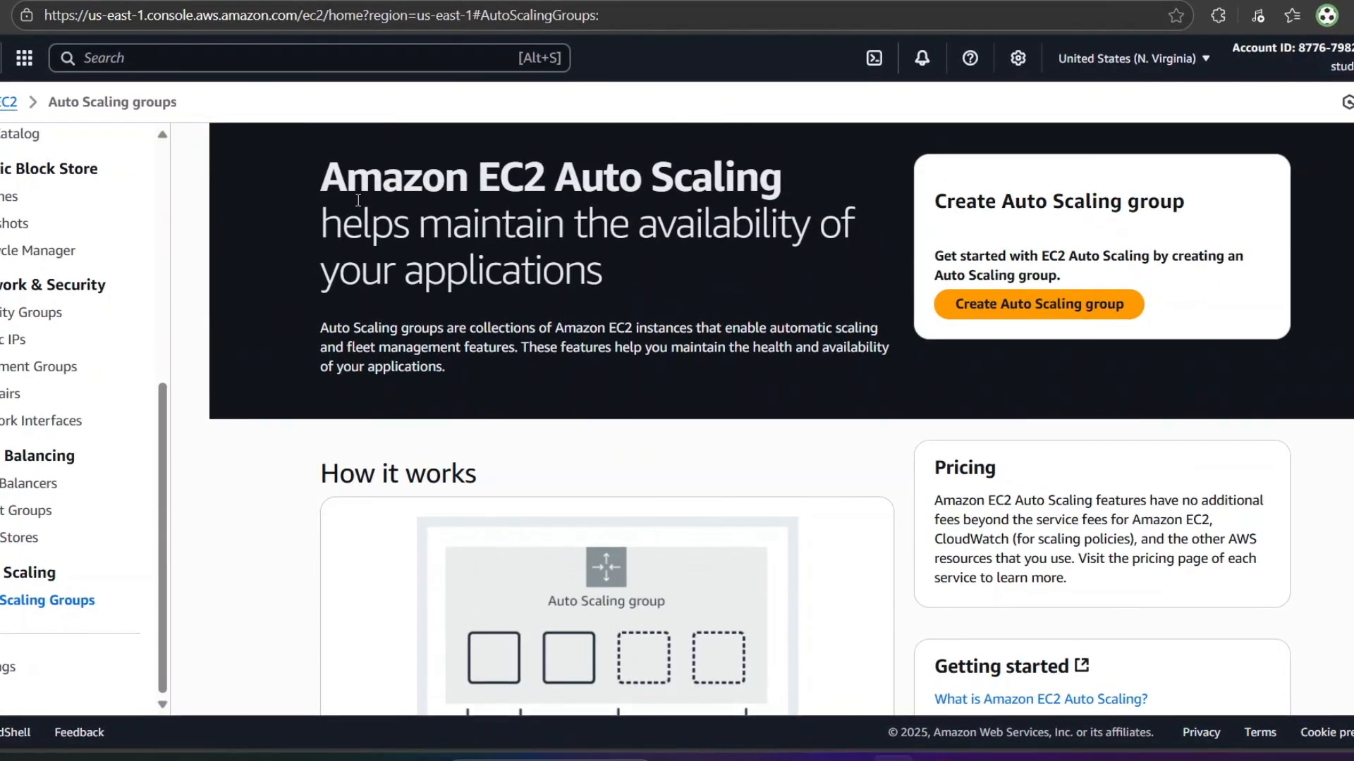
drag(323, 176, 654, 261)
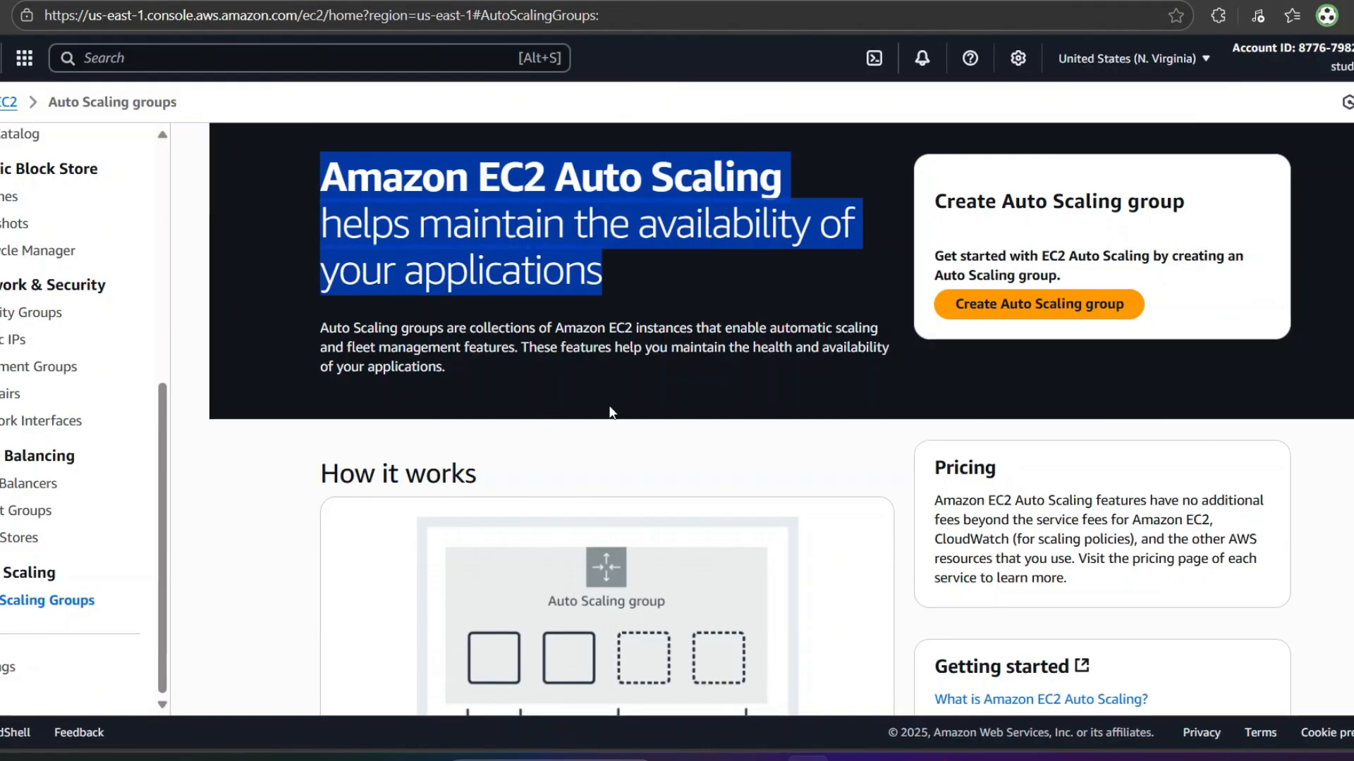
scroll(609, 485, down, 4)
scroll(627, 427, up, 4)
scroll(784, 389, down, 4)
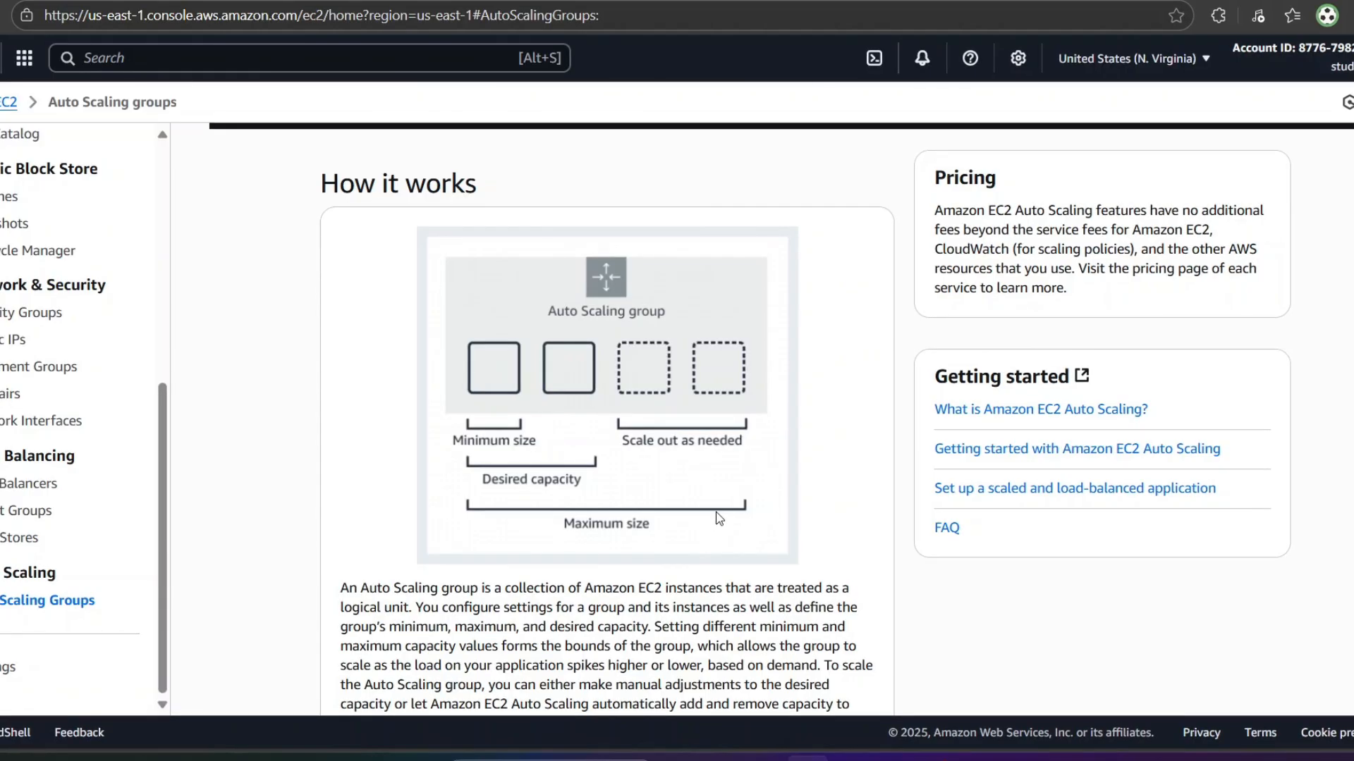
scroll(719, 518, down, 5)
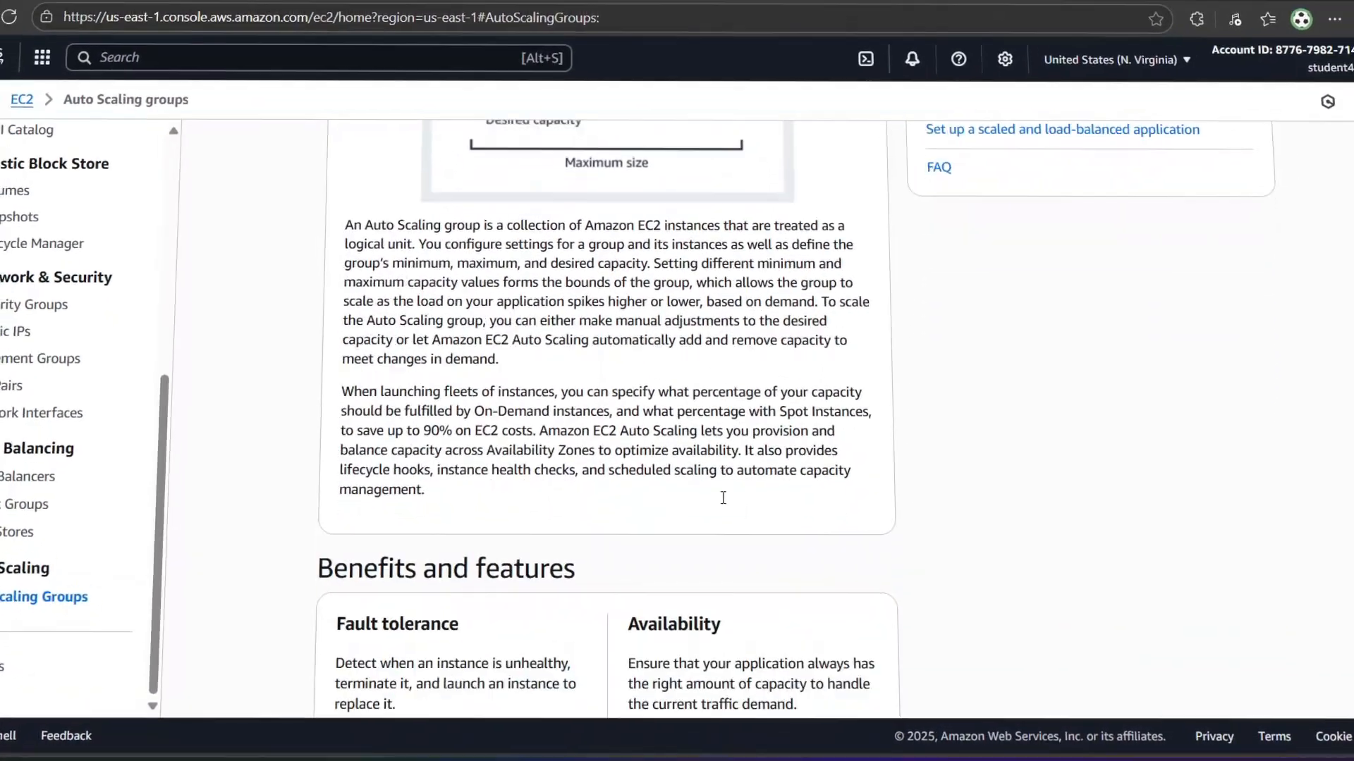
scroll(726, 494, down, 5)
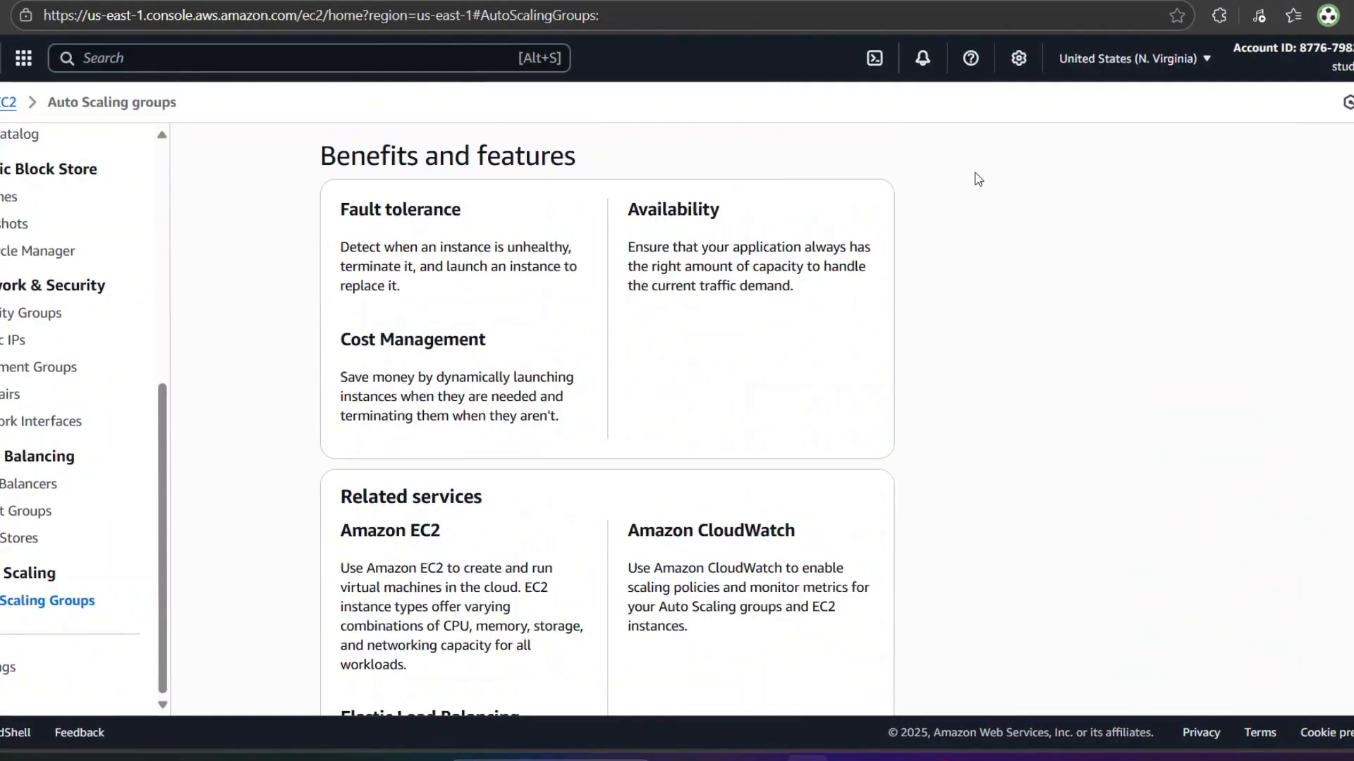
scroll(945, 335, down, 3)
scroll(588, 460, up, 8)
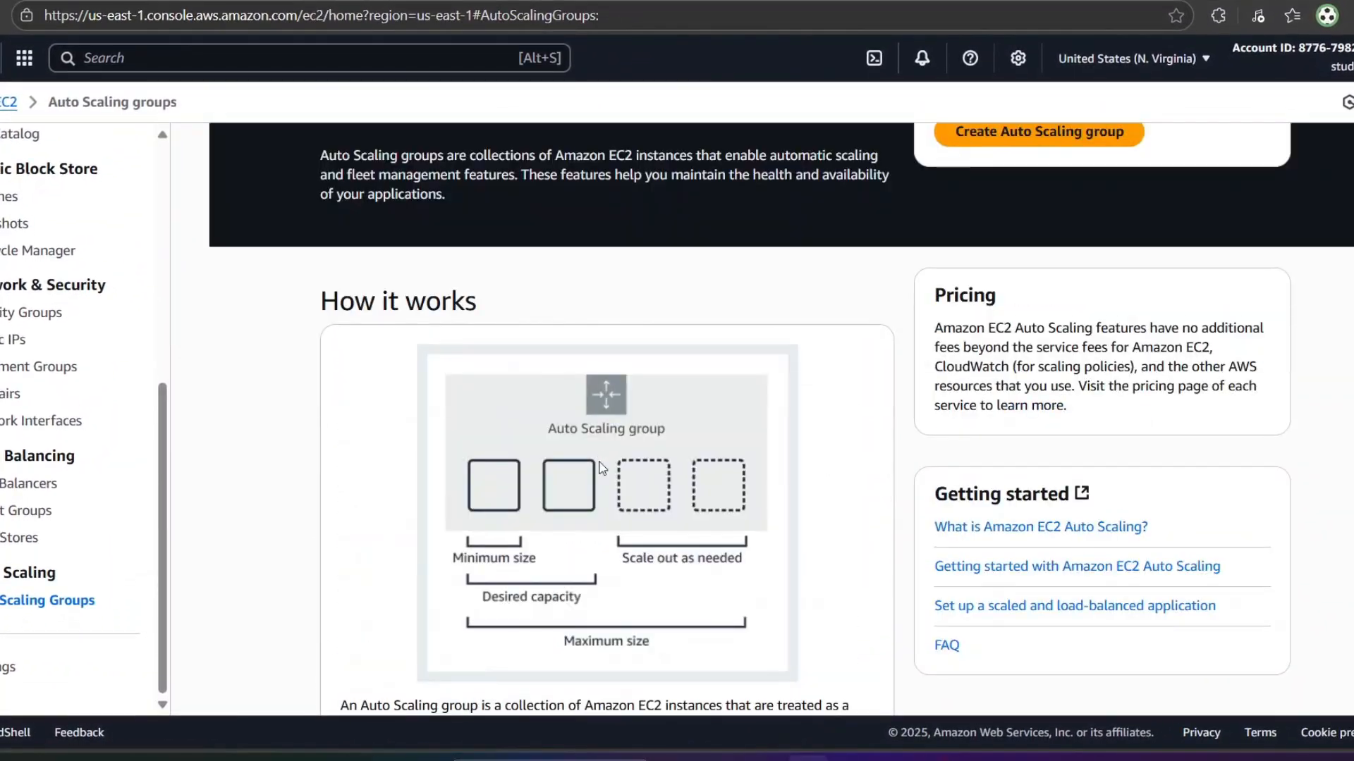
scroll(600, 468, up, 3)
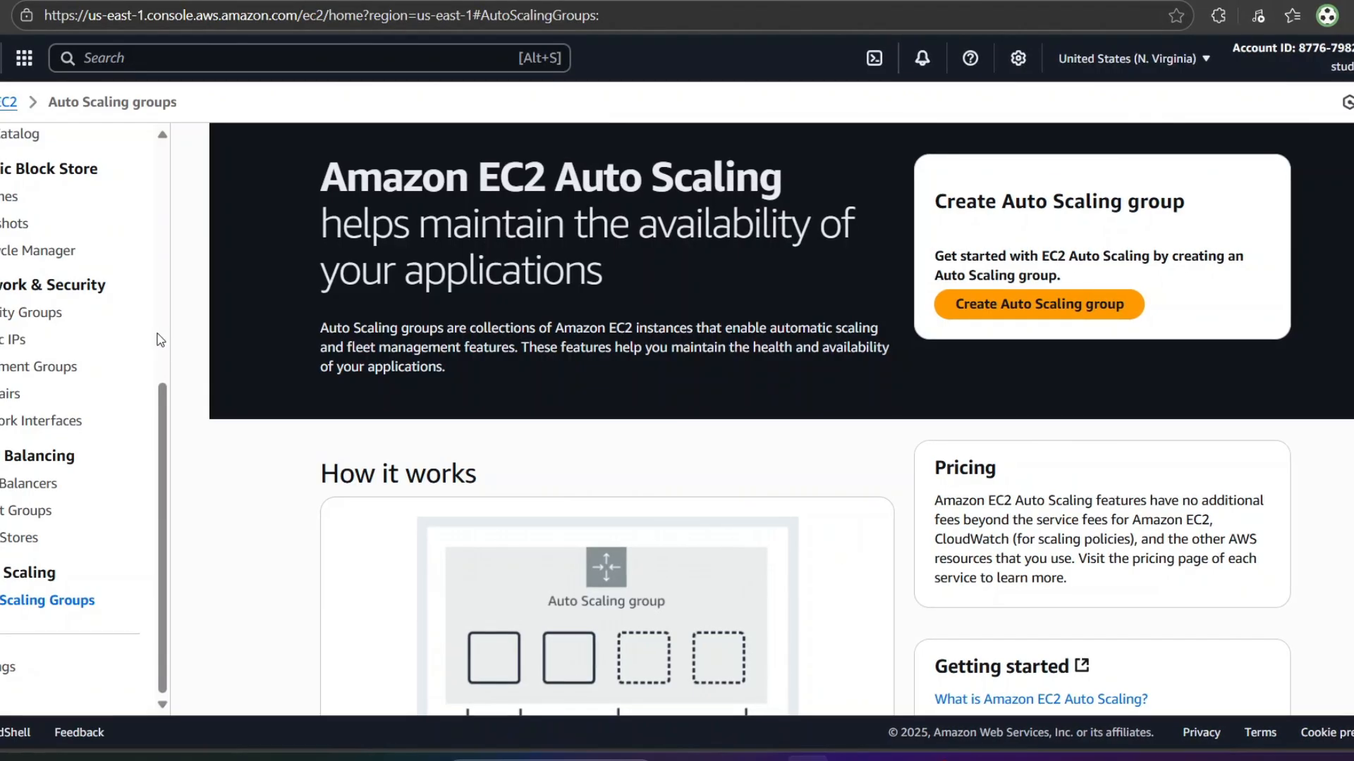
Step: Open the list of EC2 launch templates
scroll(127, 356, up, 6)
scroll(73, 451, up, 1)
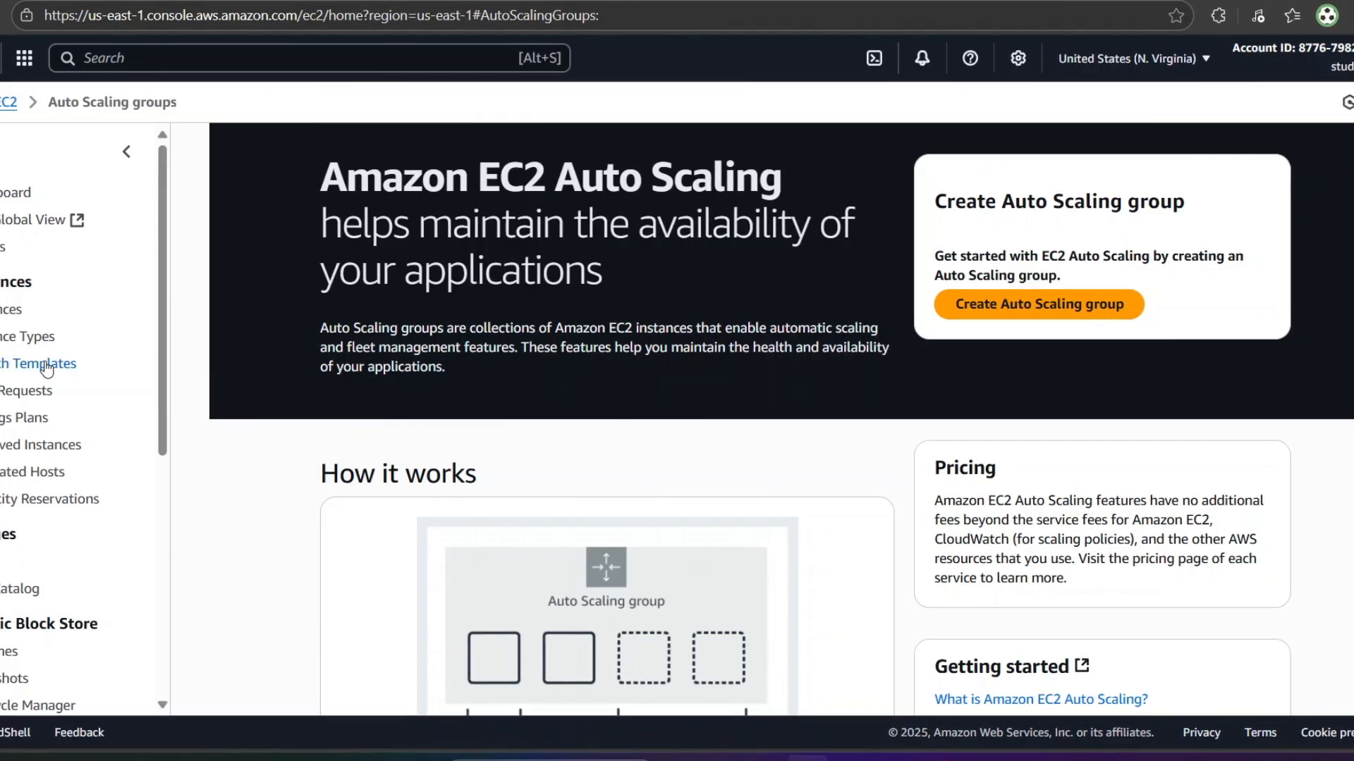
click(46, 365)
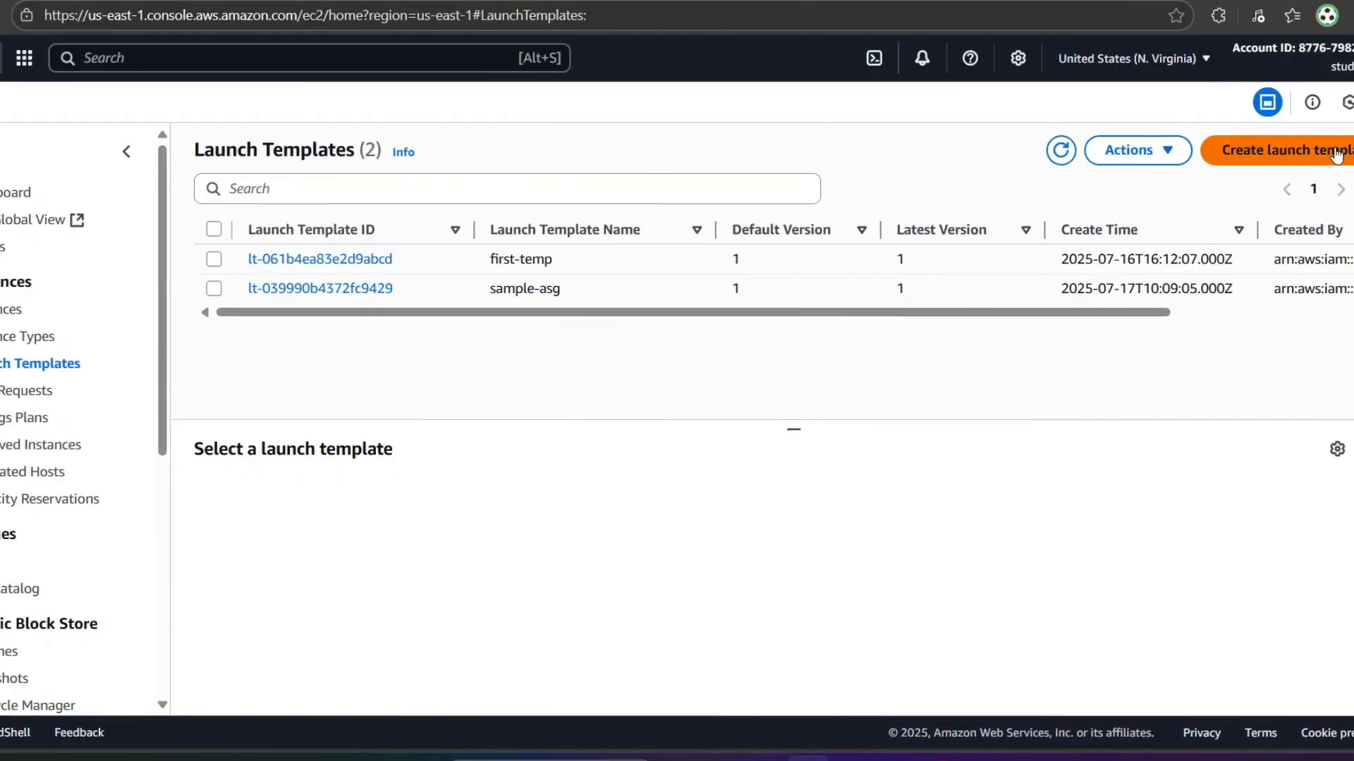
Step: Delete the launch templates first-temp and sample-asg together, entering "Delete" as the confirmation text
click(214, 259)
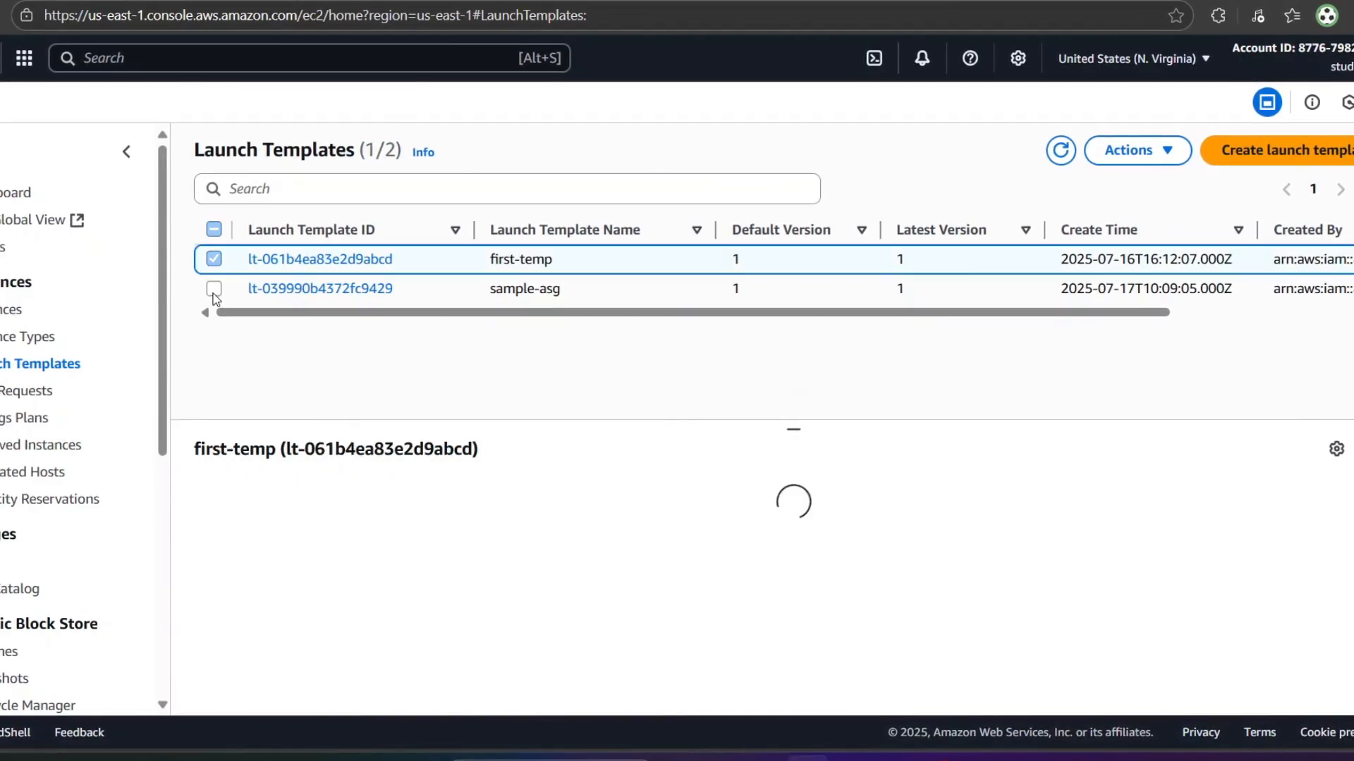
click(212, 291)
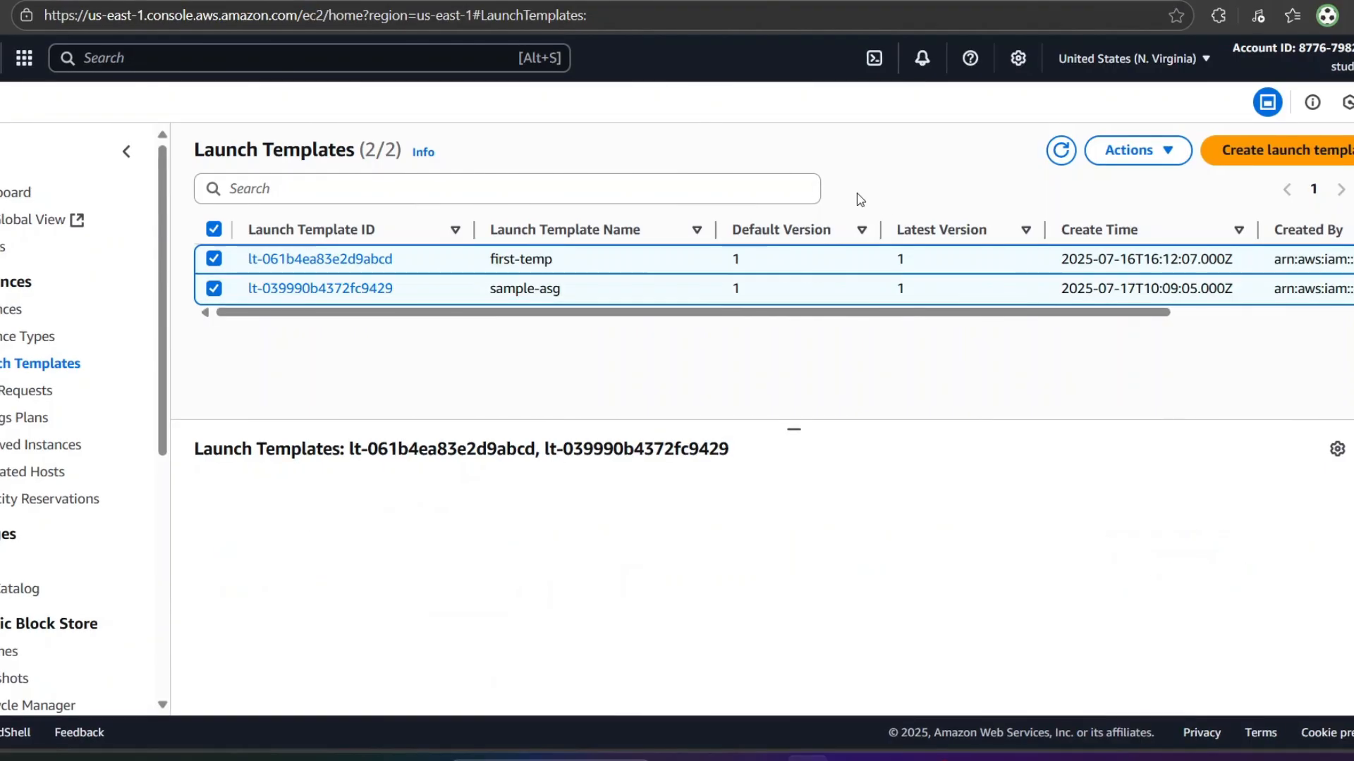
click(1142, 149)
click(1022, 240)
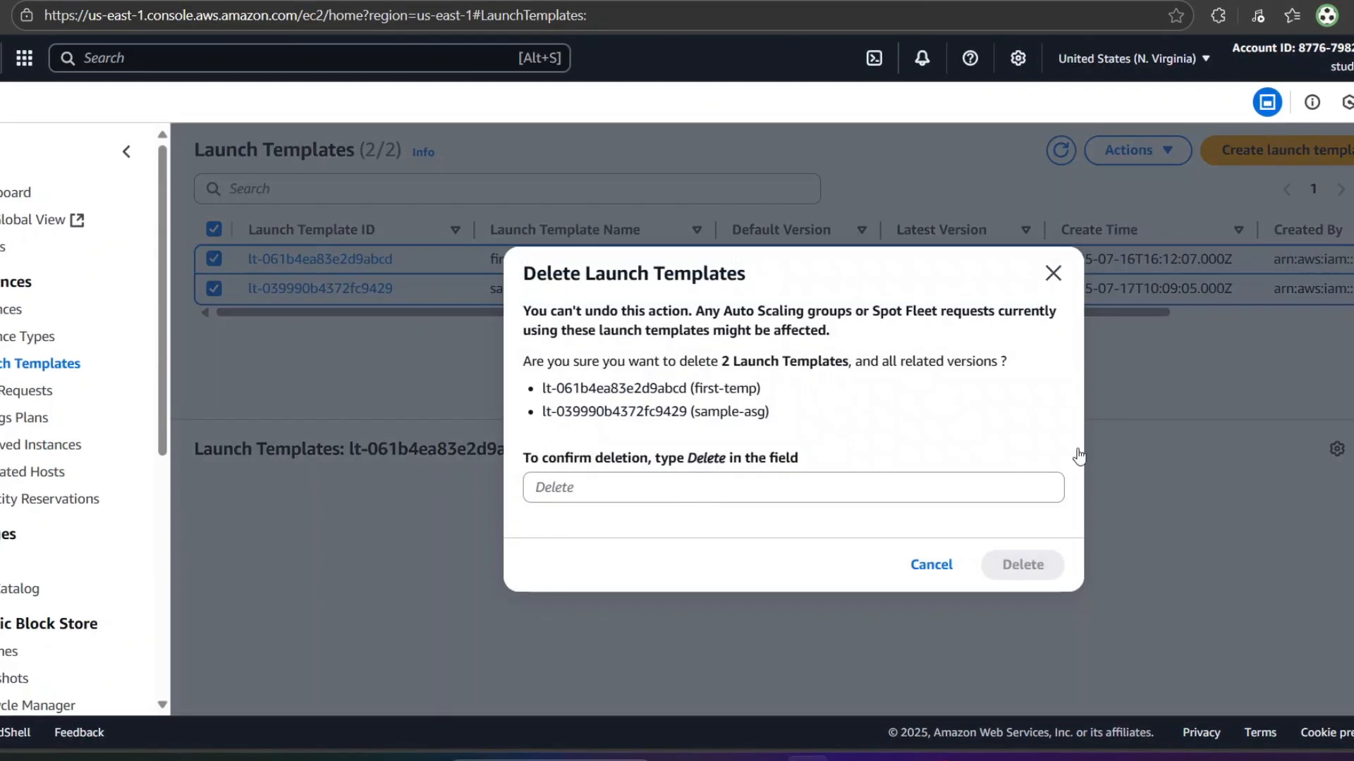
click(839, 483)
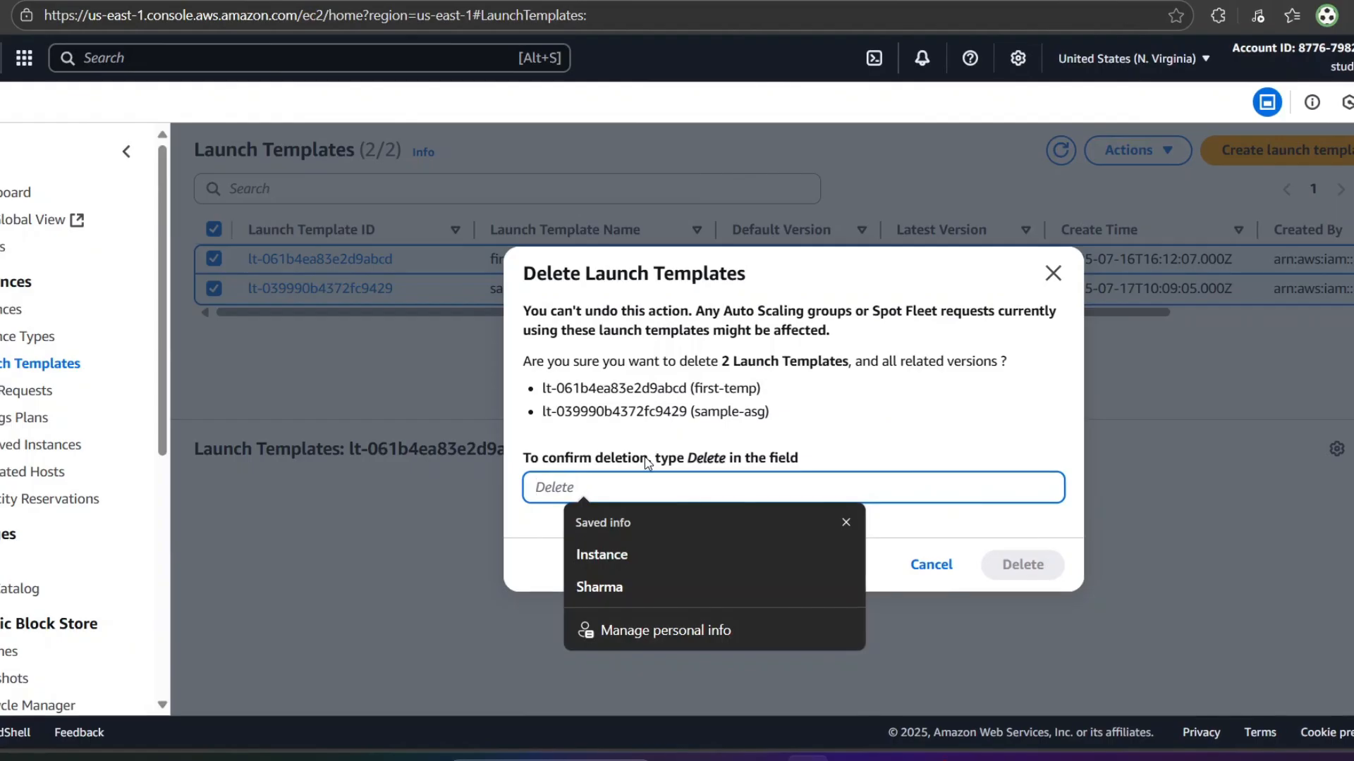
text(Del)
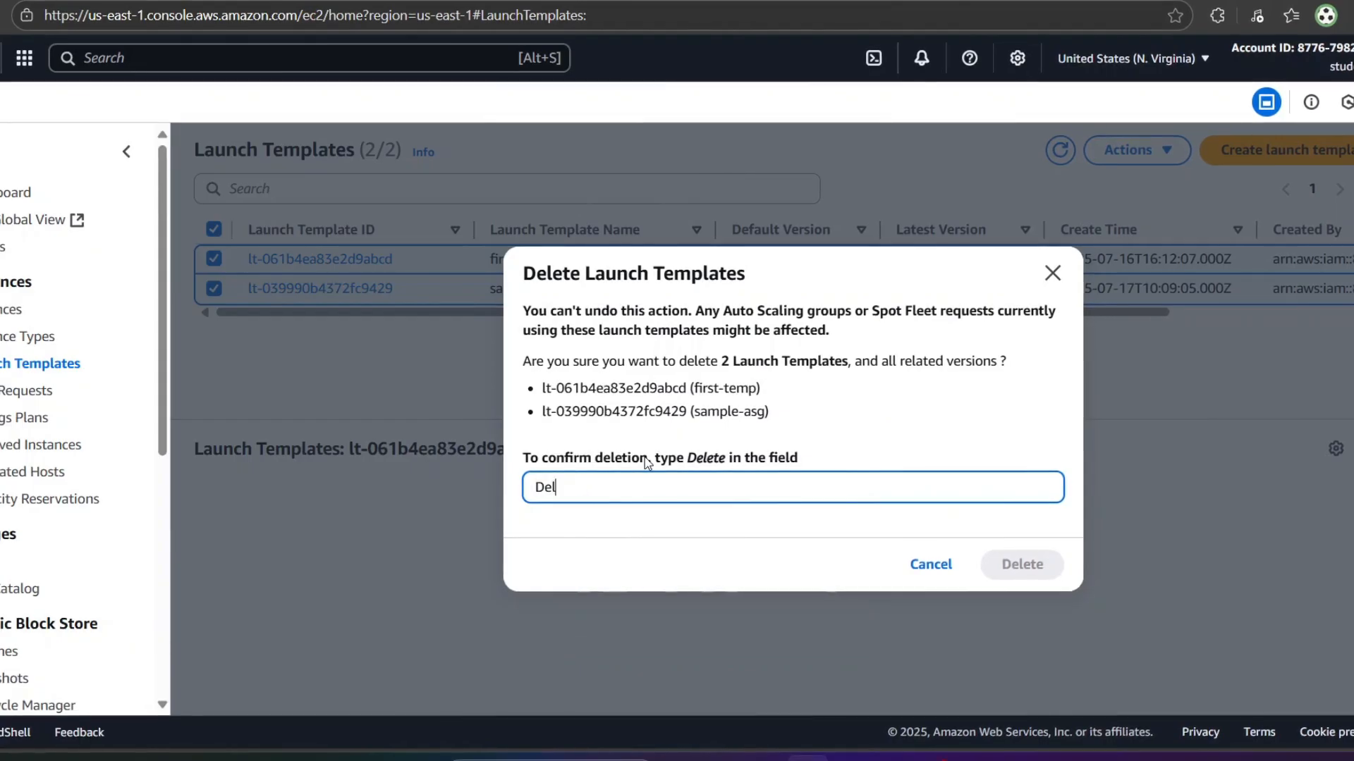
text(ete)
click(1046, 566)
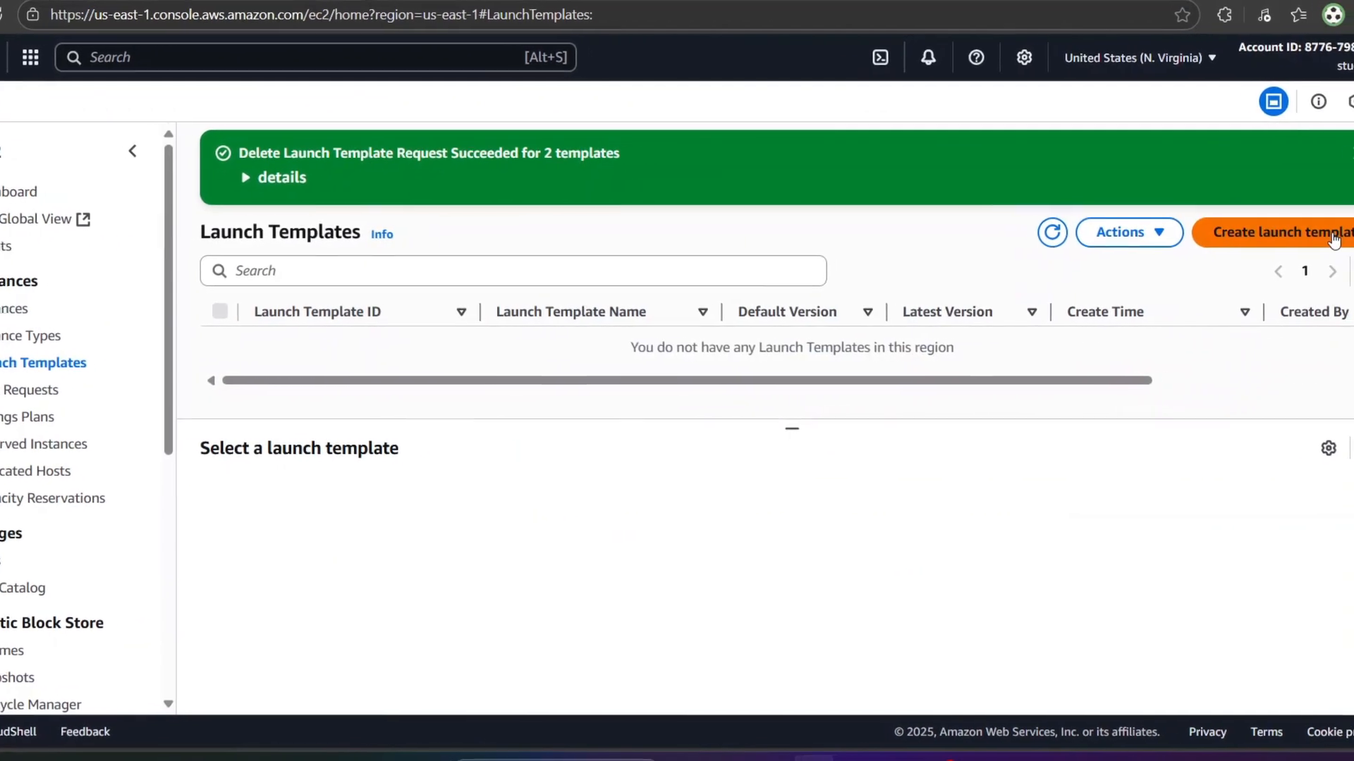
Step: Start a new launch template, dismiss the deletion notice and name the template Sample-asg
click(1332, 240)
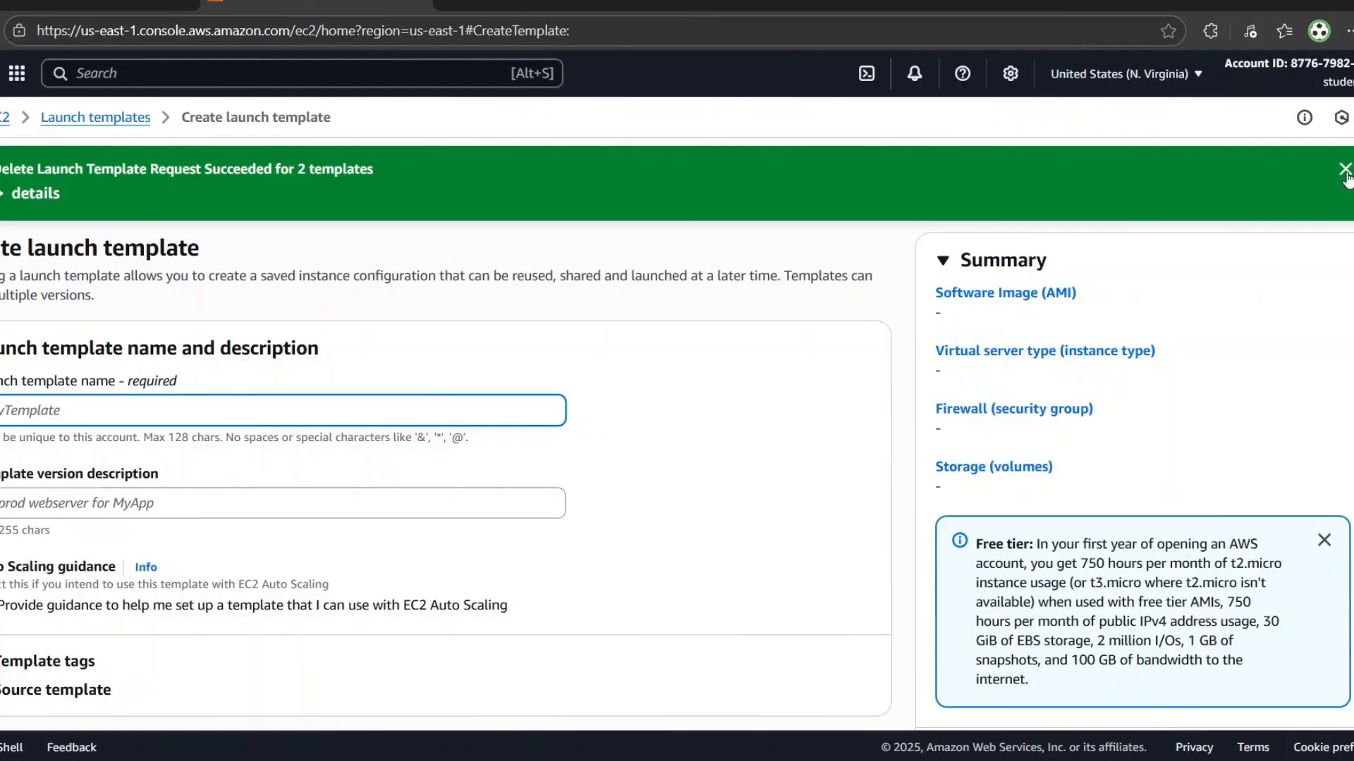
click(1344, 170)
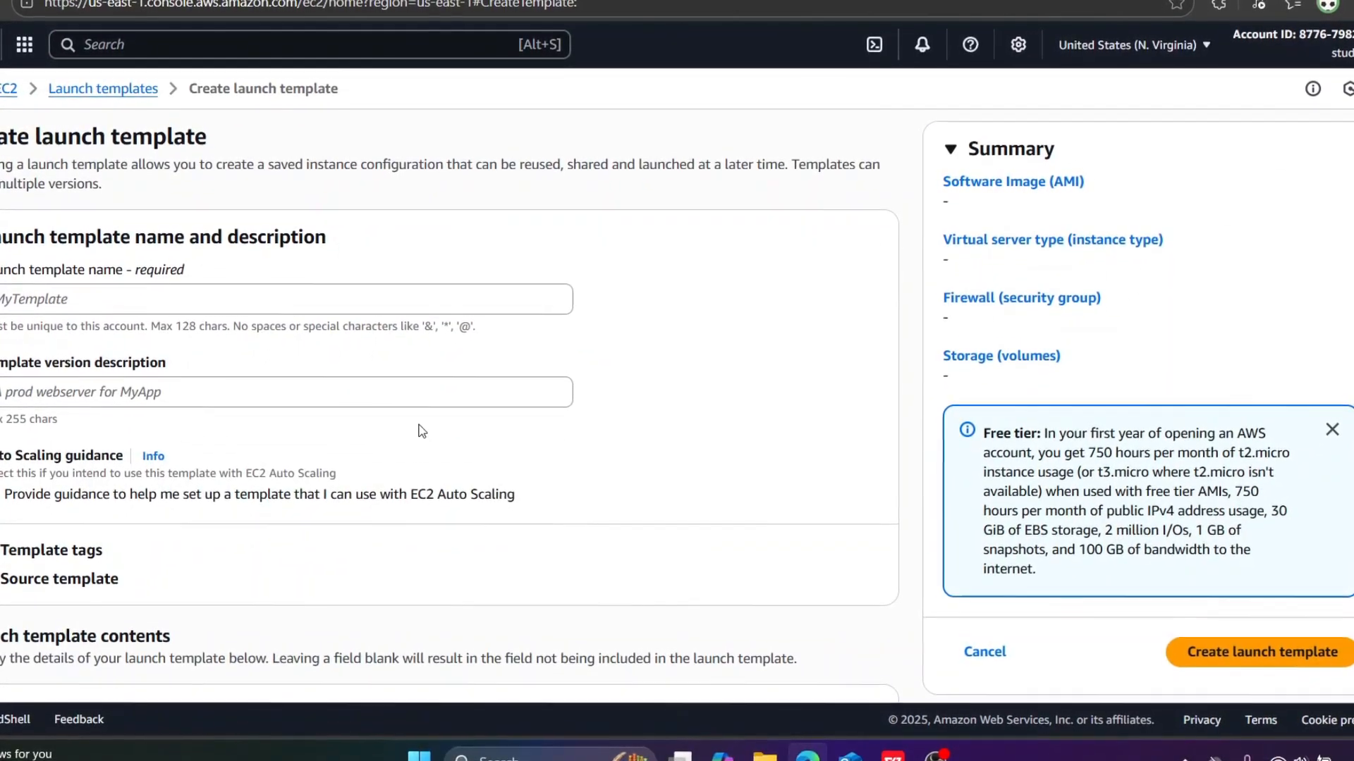
click(139, 297)
text(Example)
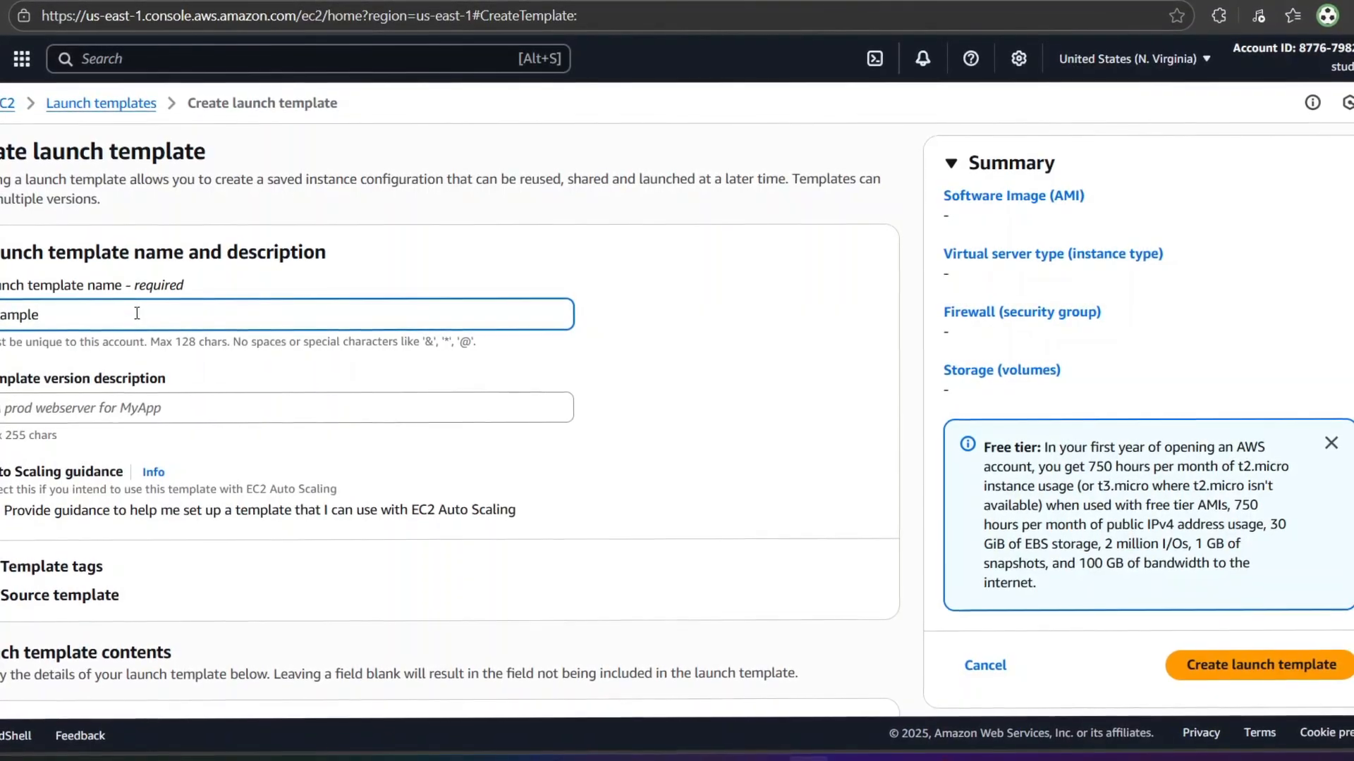
text(-as)
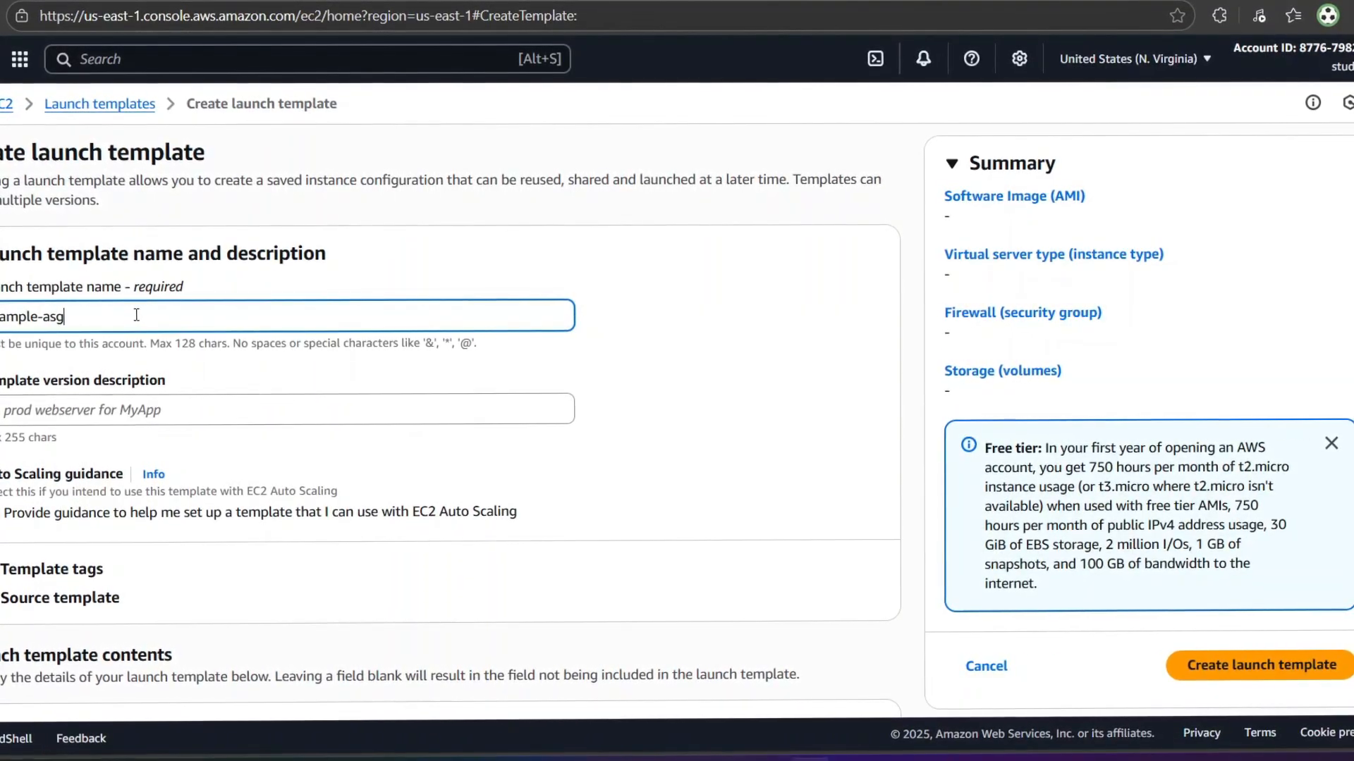
text(g)
Step: Choose Ubuntu from the quick-start operating system images as the template's machine image
scroll(285, 444, down, 2)
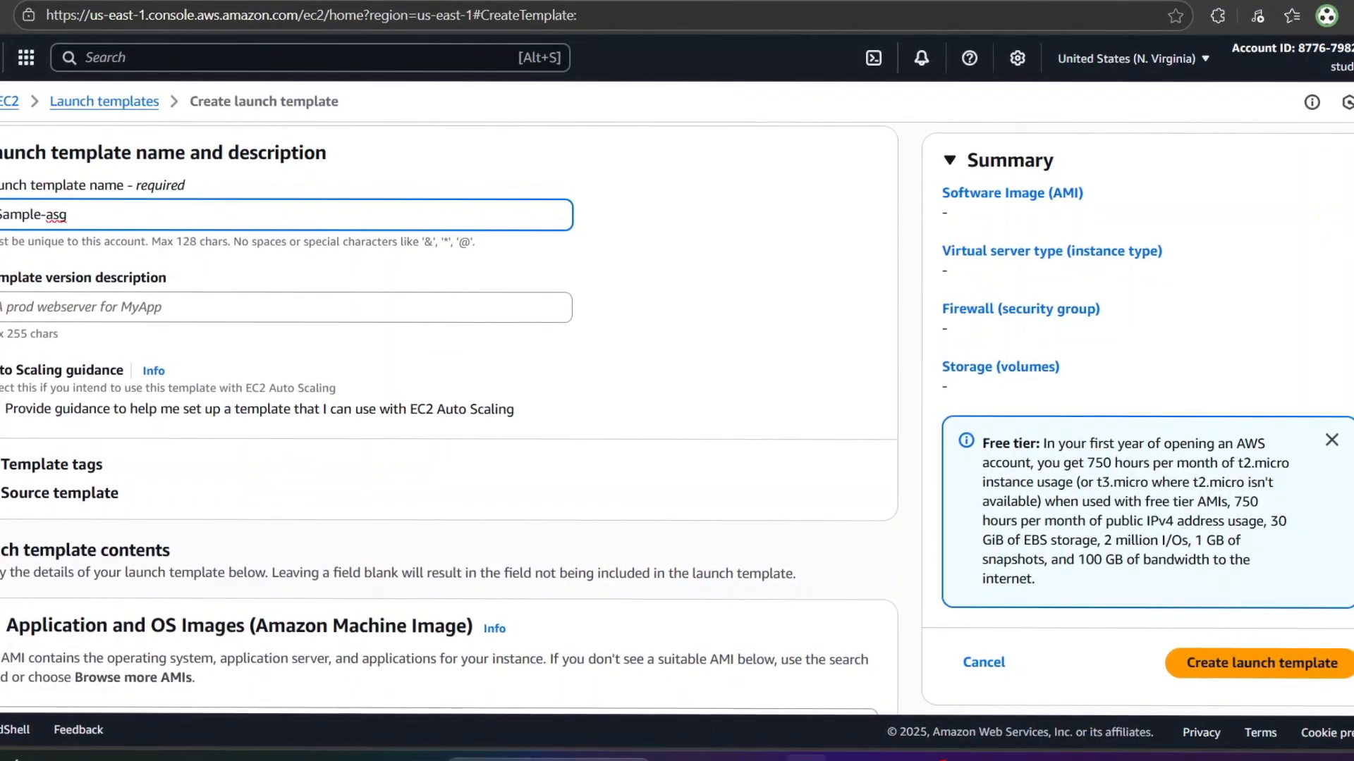
scroll(889, 485, down, 10)
scroll(882, 483, up, 4)
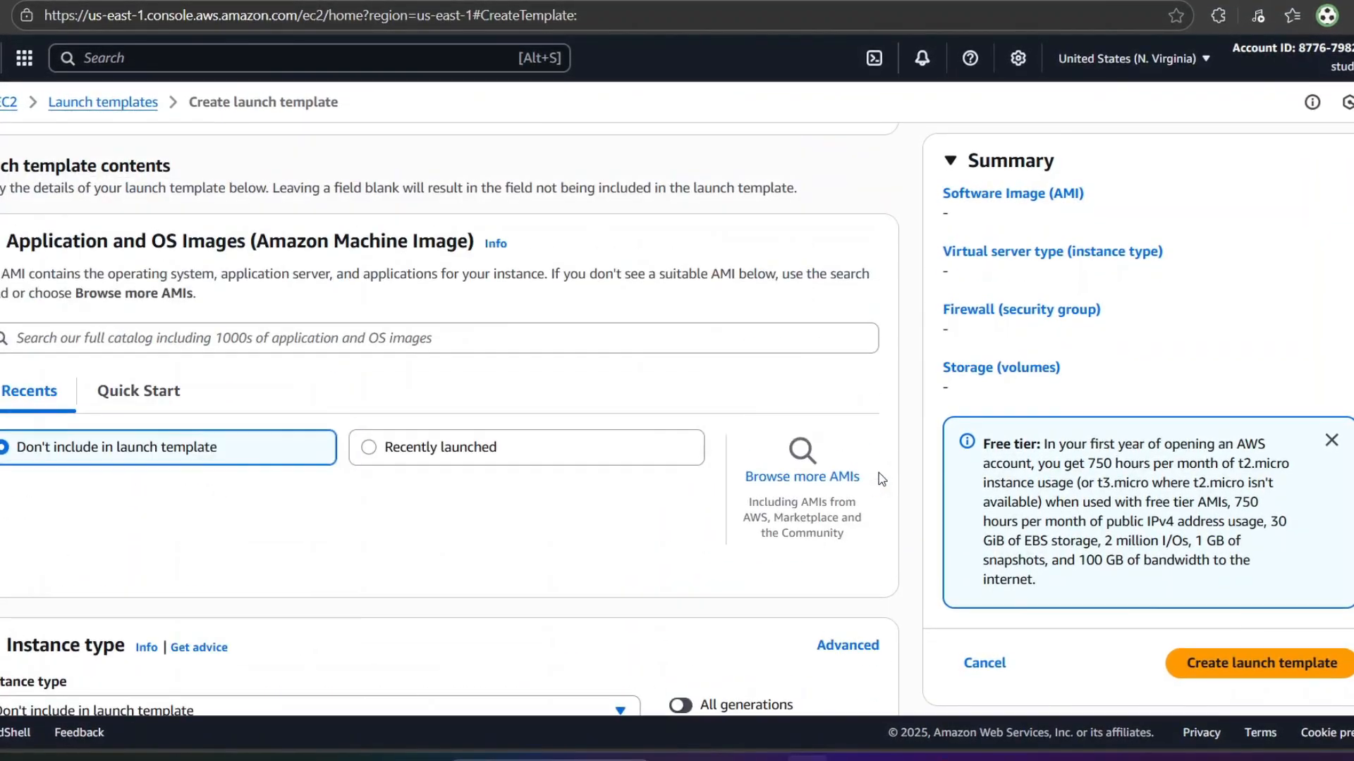
scroll(879, 481, down, 1)
scroll(719, 474, up, 2)
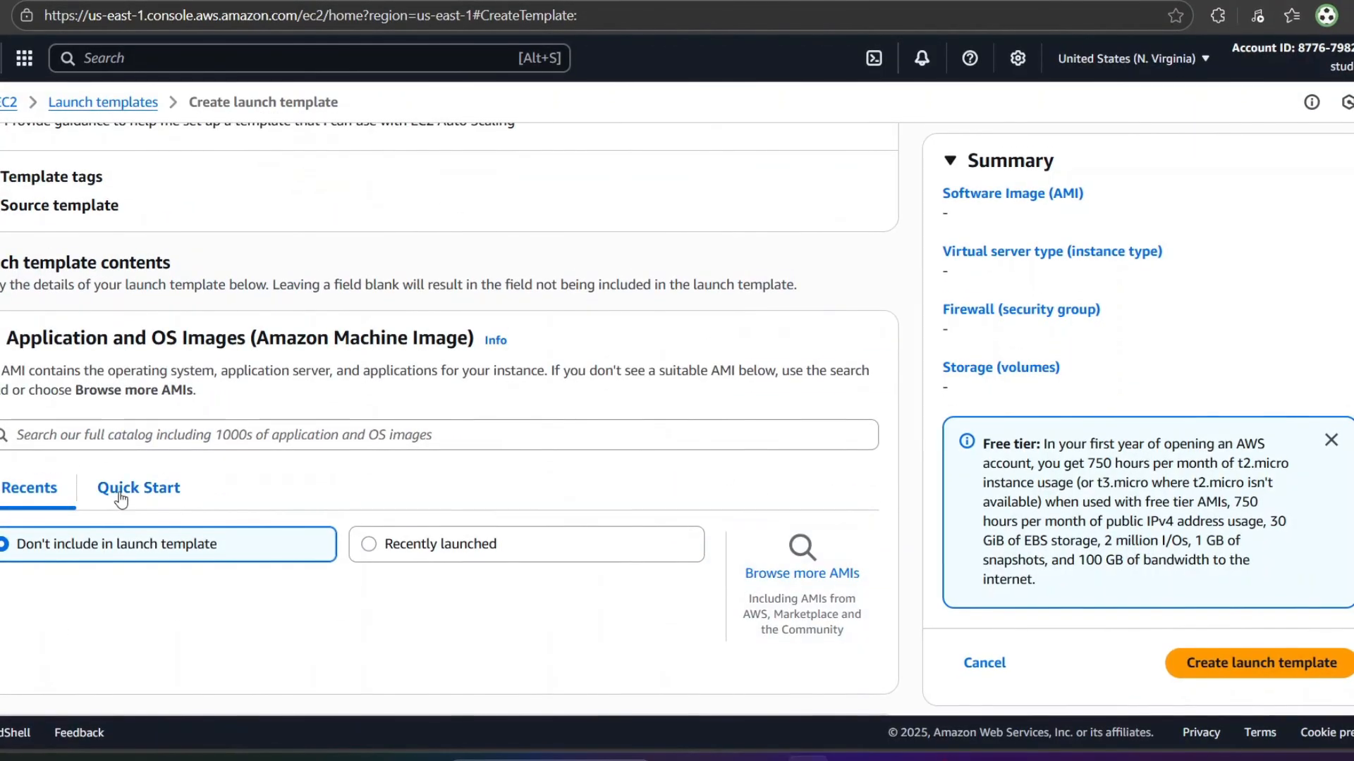
scroll(679, 495, down, 1)
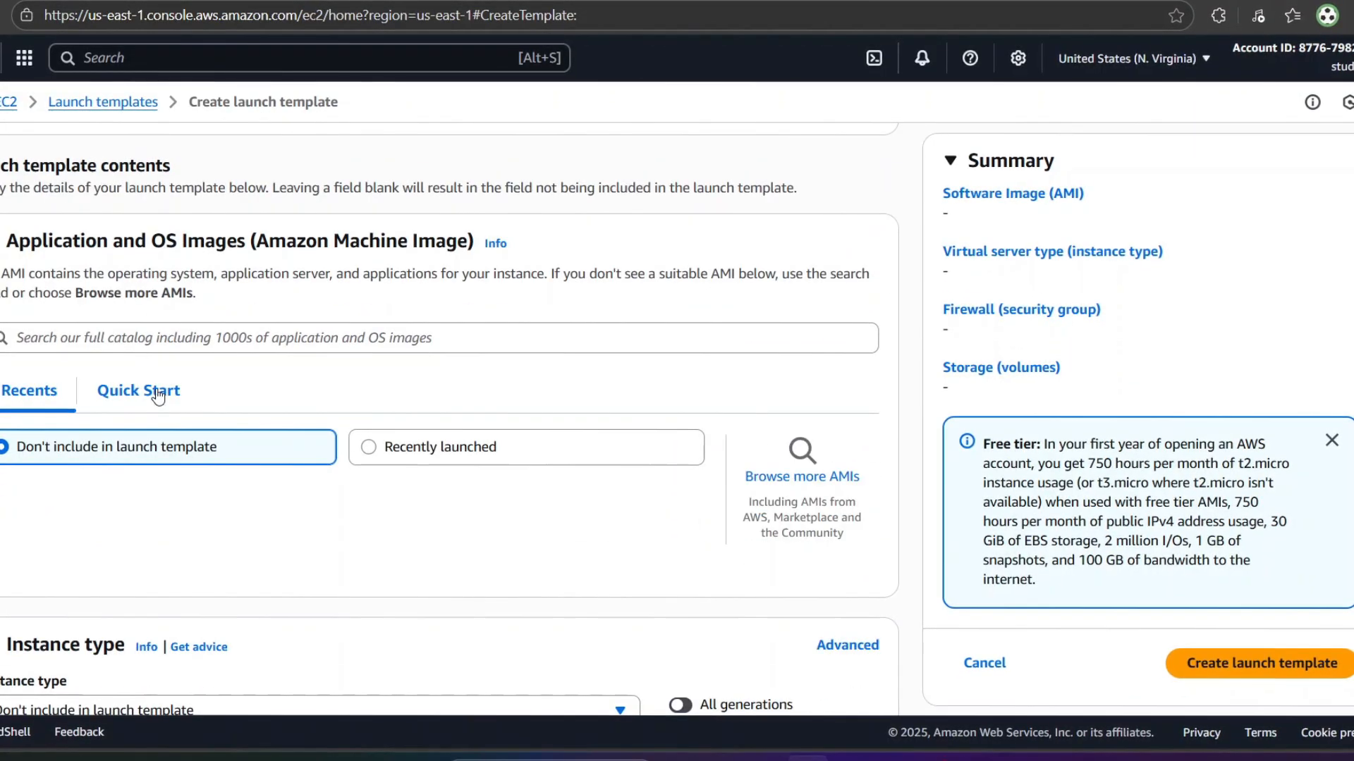
scroll(223, 392, up, 1)
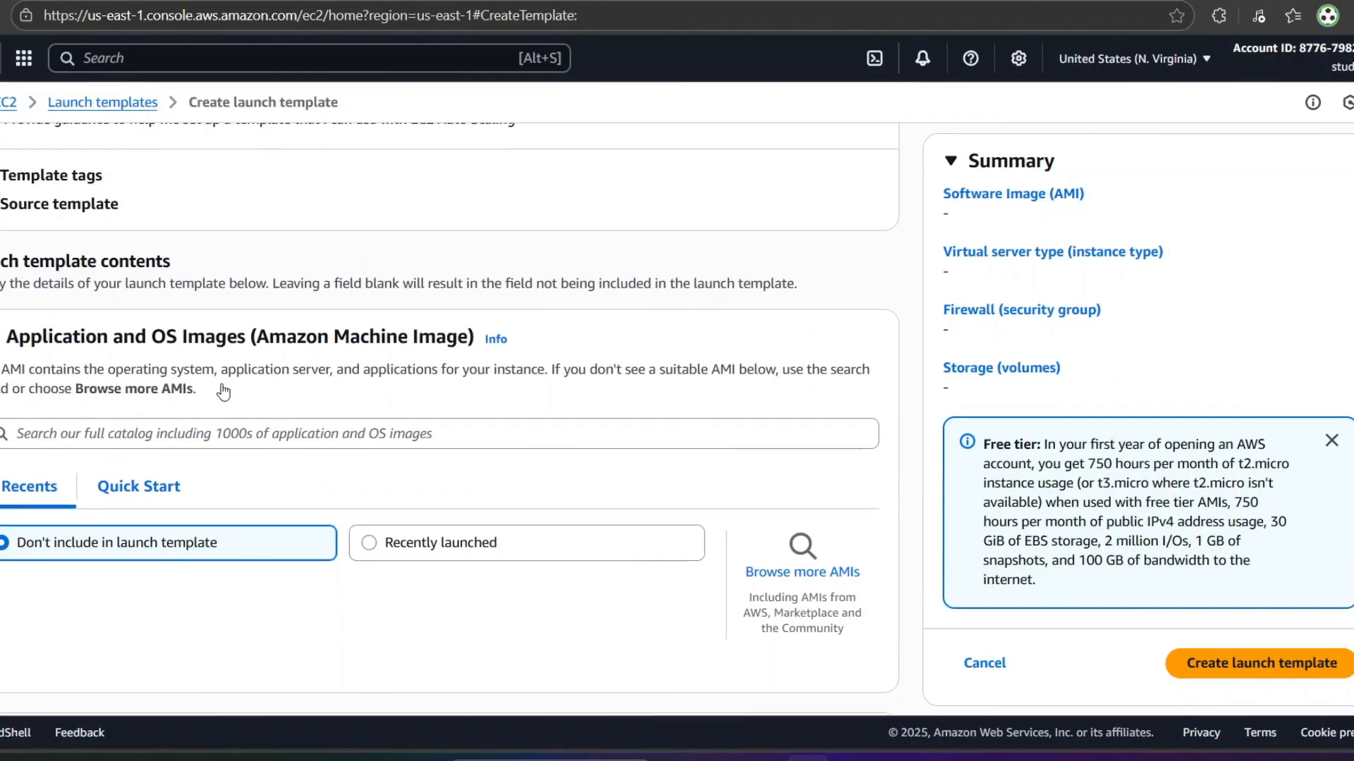
scroll(176, 401, down, 1)
click(172, 399)
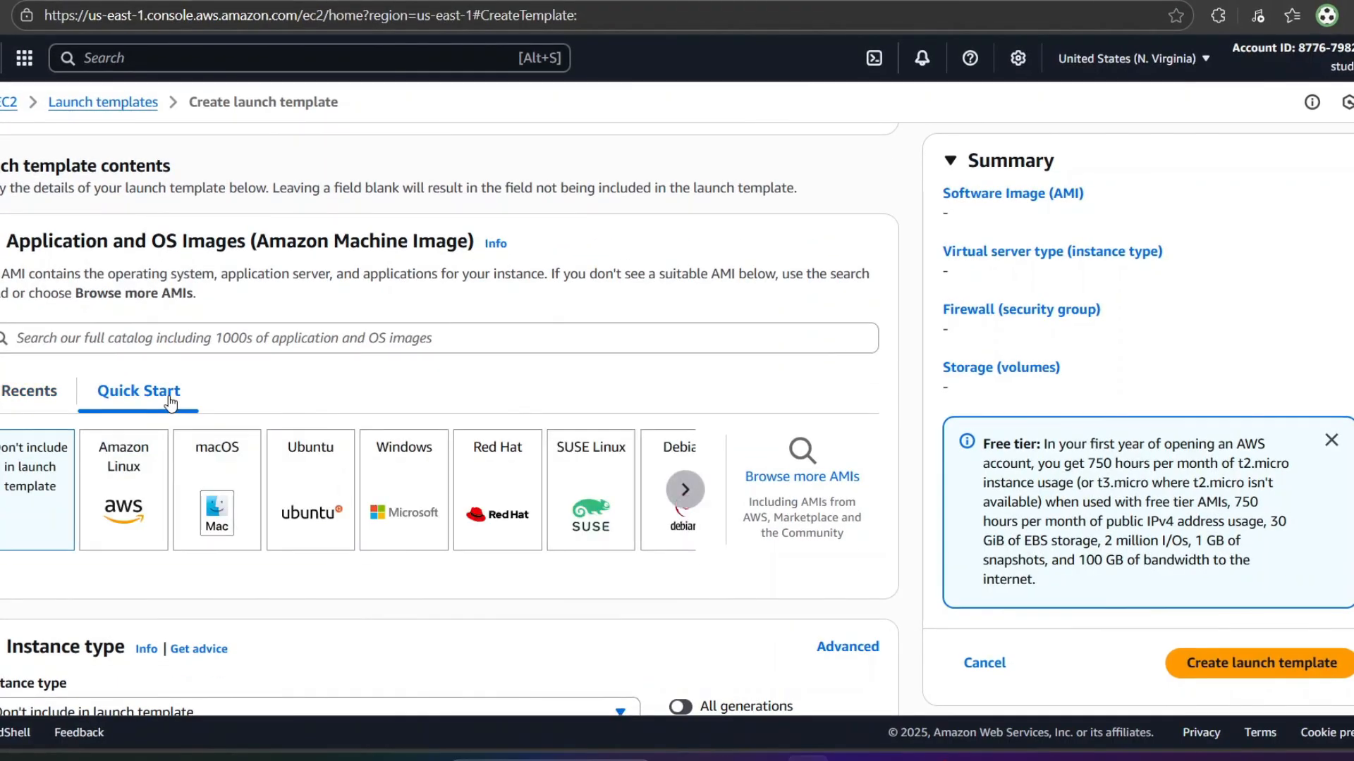
click(313, 487)
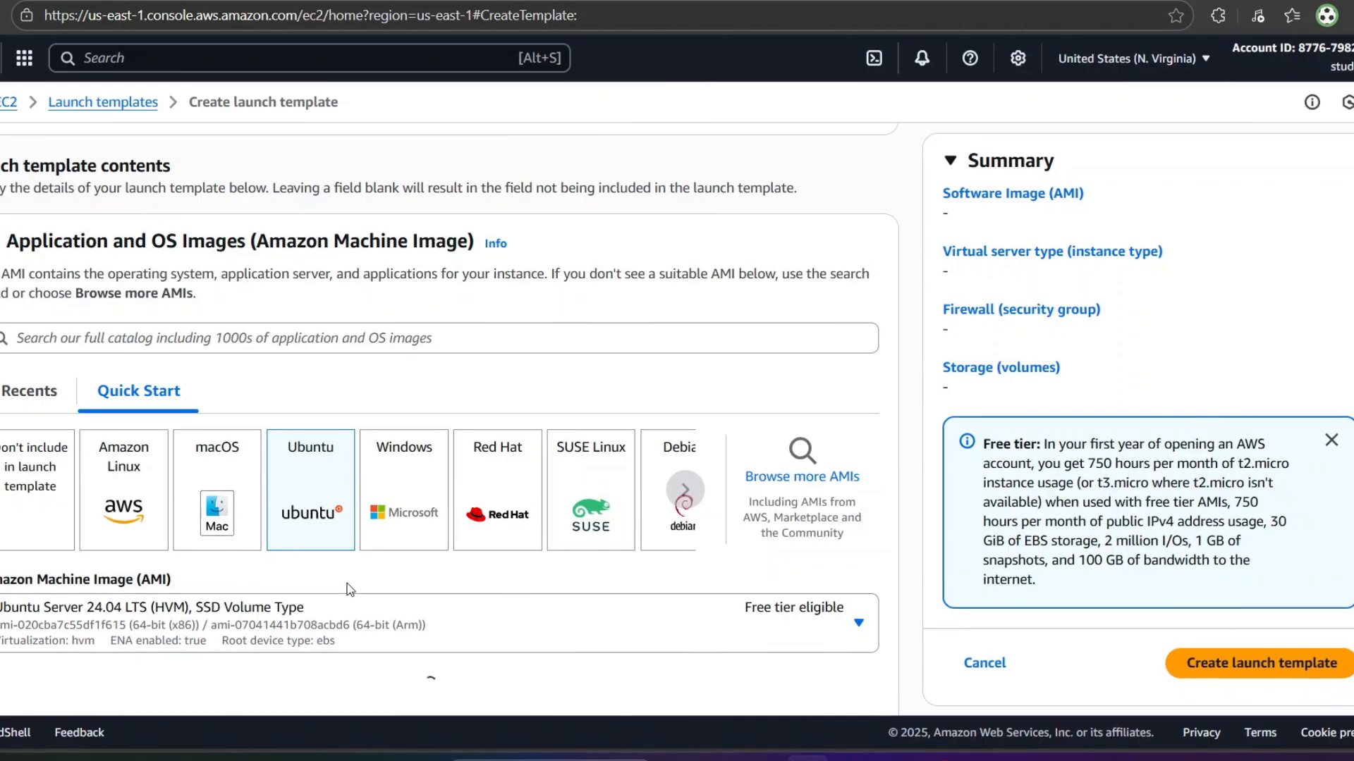
Step: Set the launch template's instance type to the free-tier-eligible t2.micro
scroll(340, 583, down, 4)
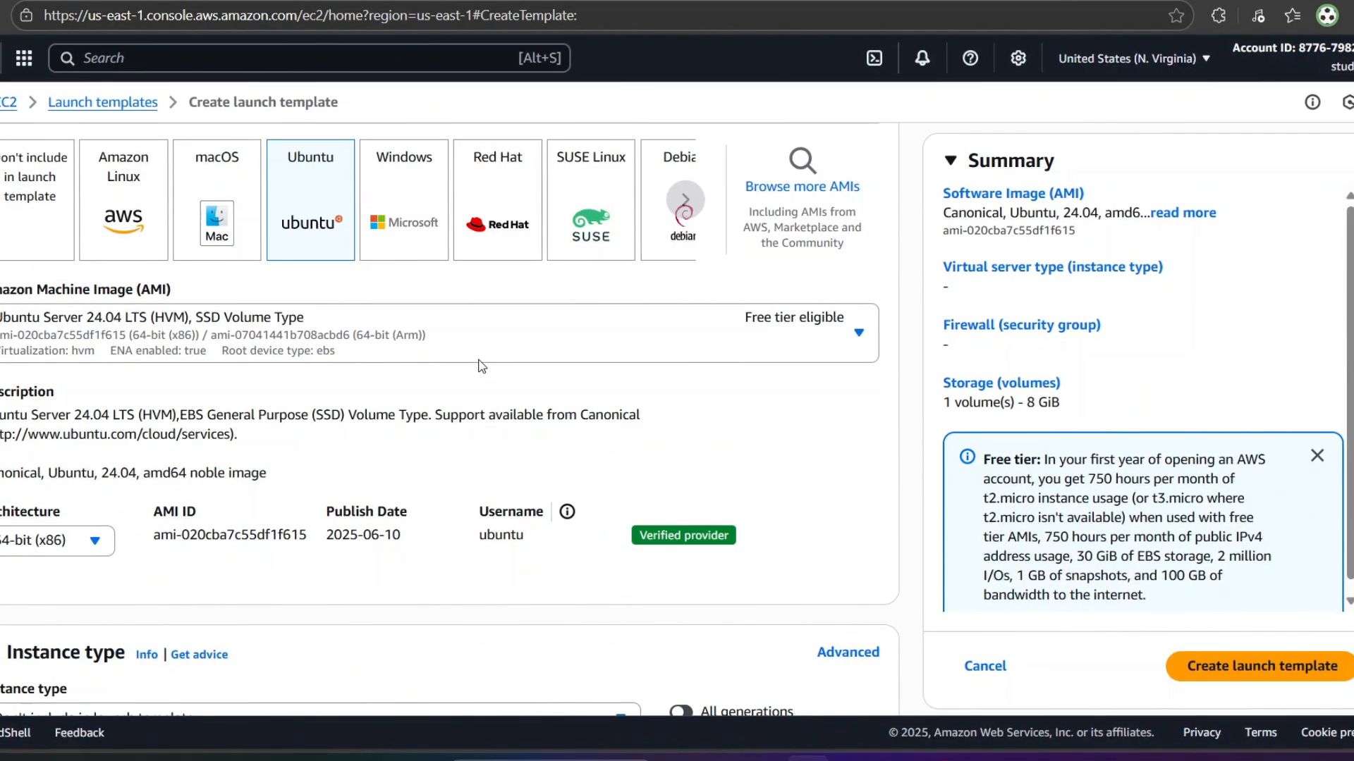
scroll(339, 374, down, 1)
scroll(337, 373, down, 8)
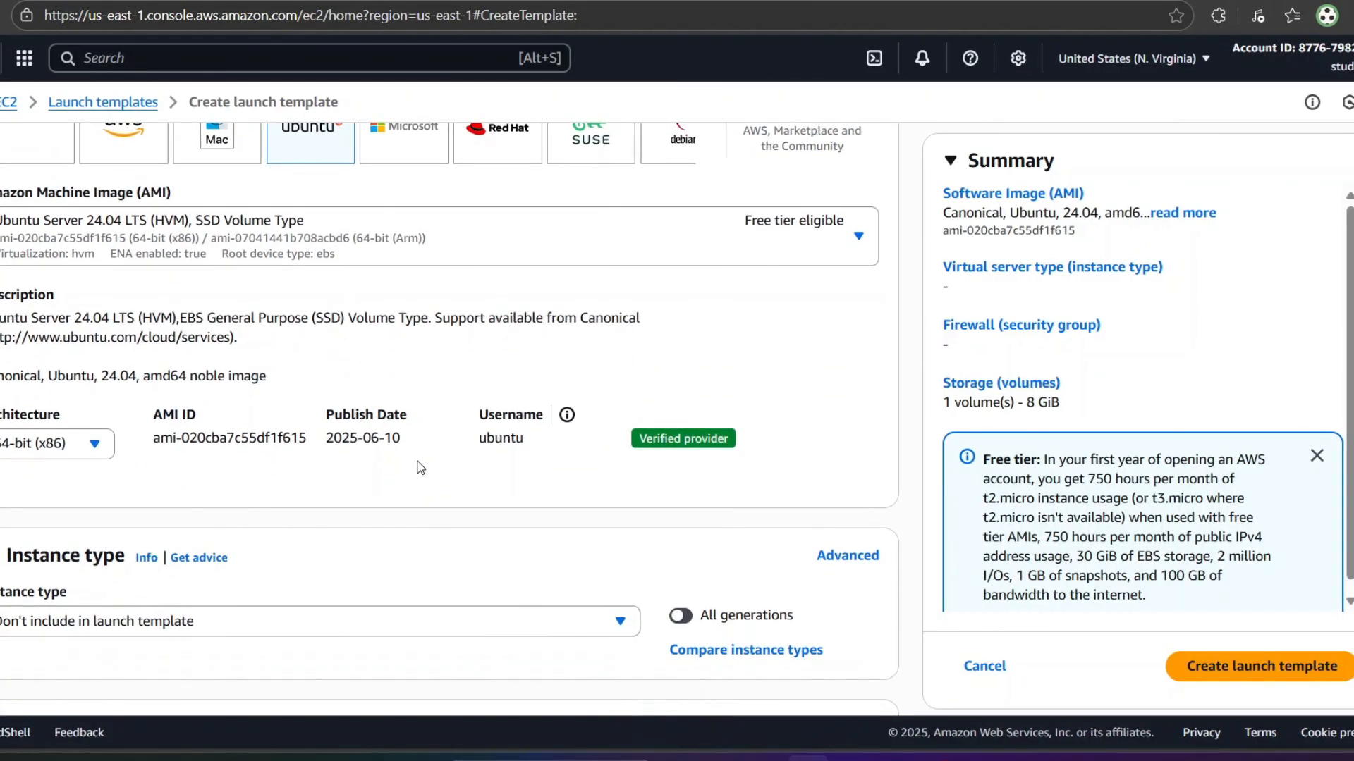
scroll(444, 487, up, 3)
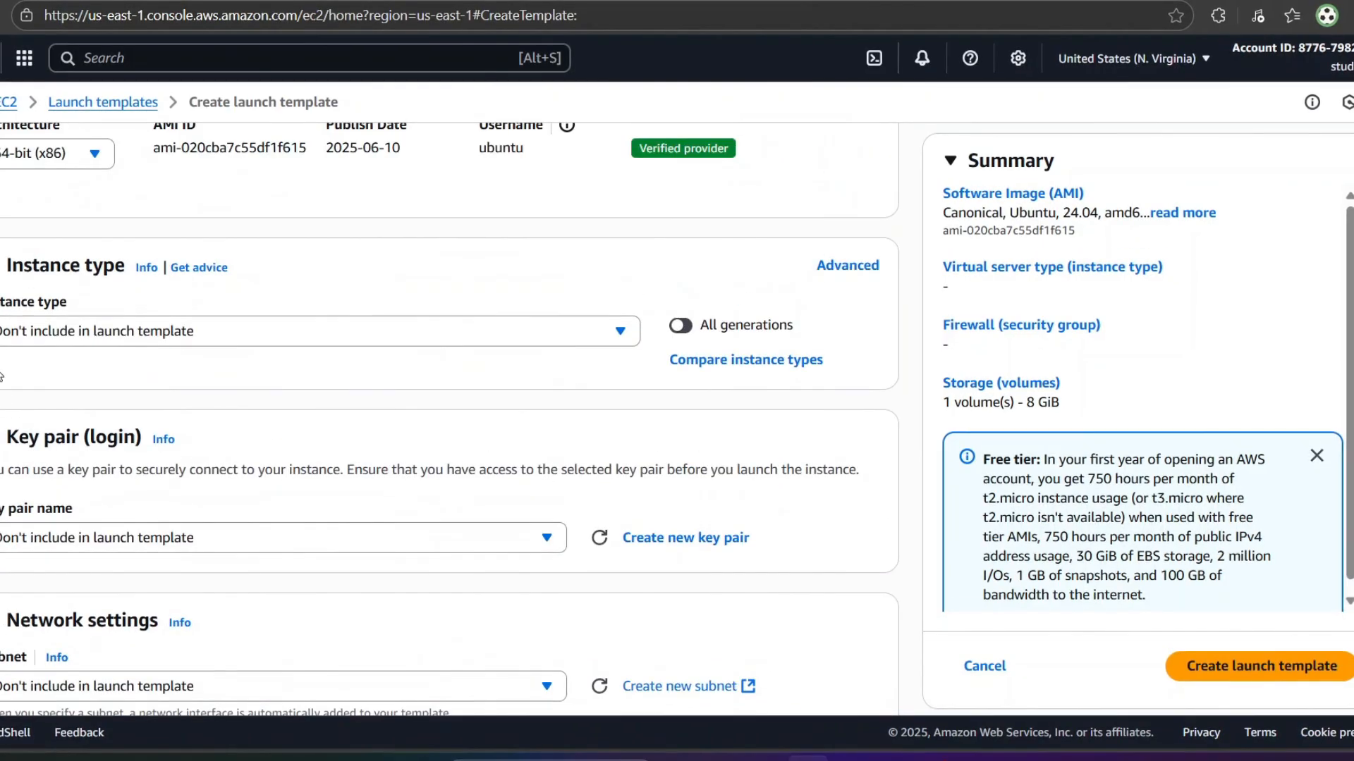
click(616, 340)
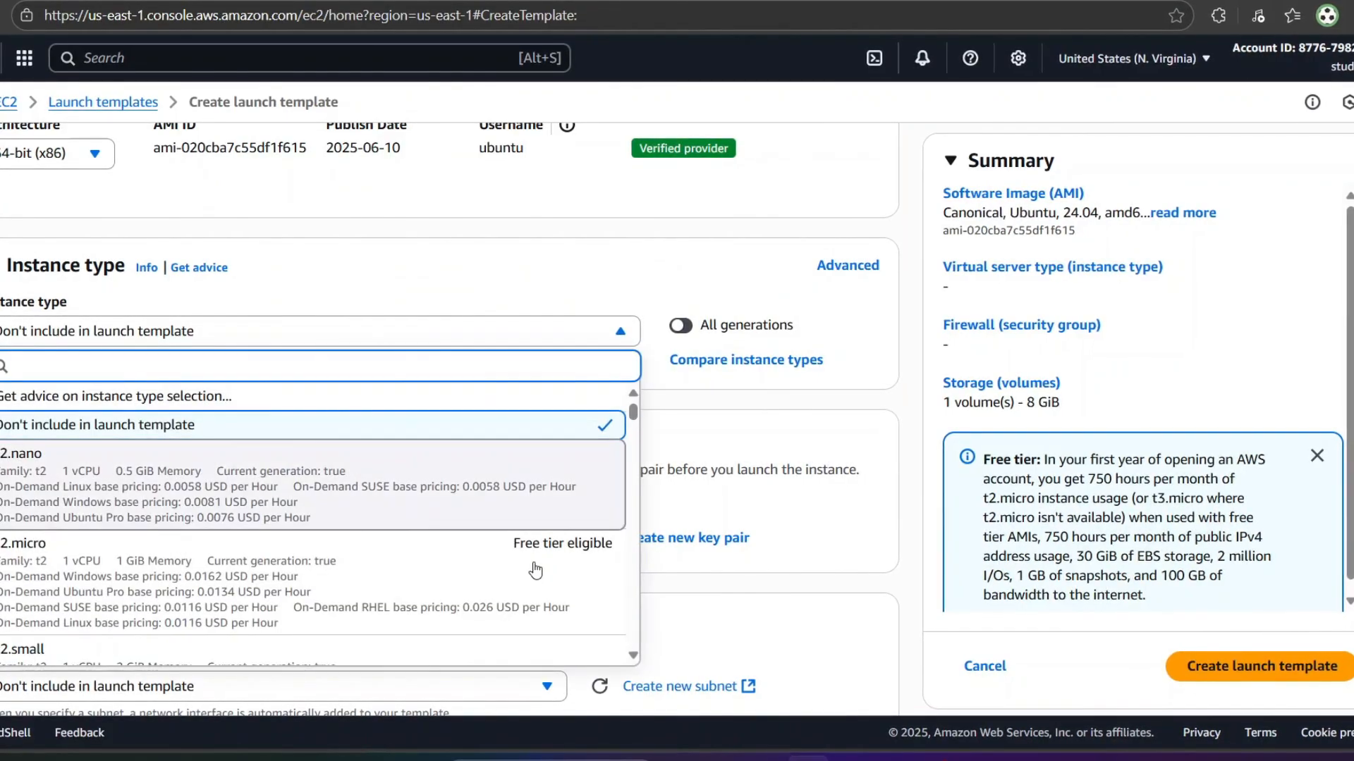
click(240, 615)
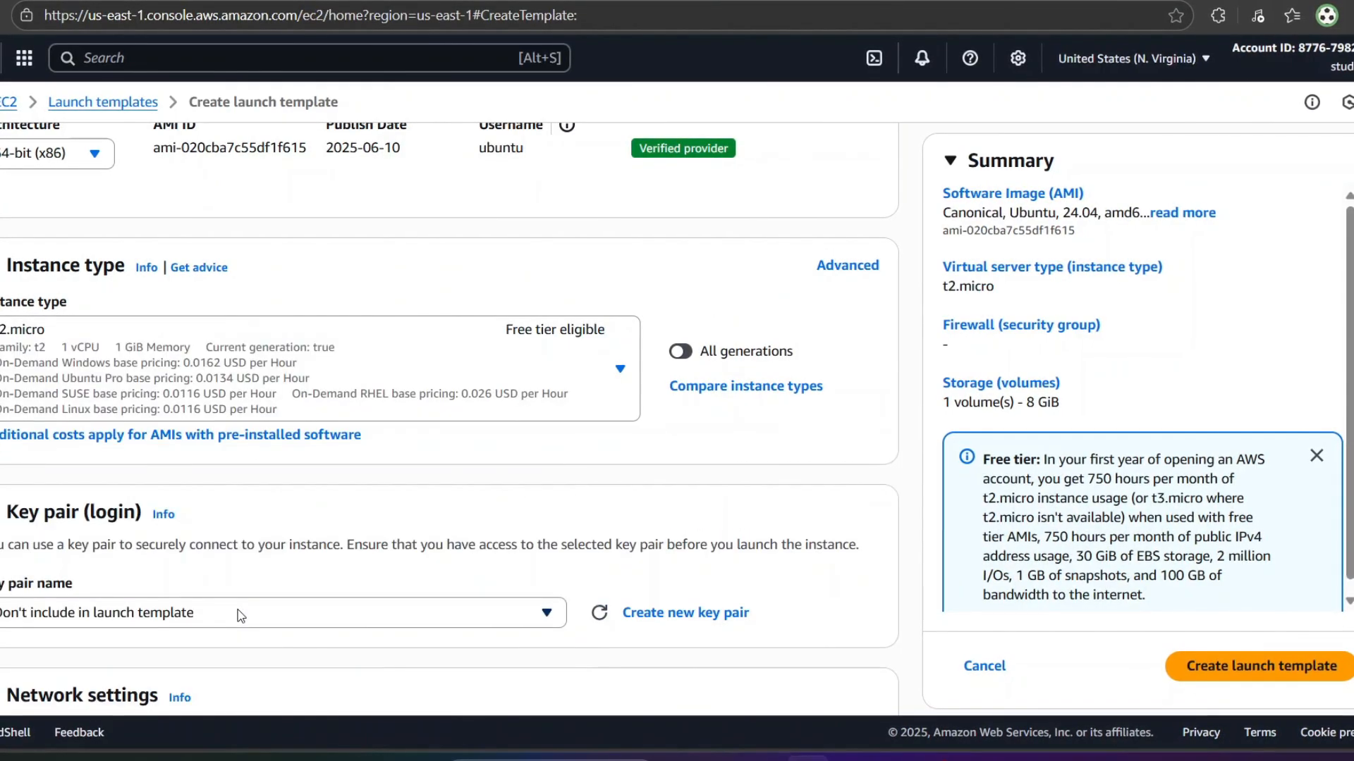
click(241, 613)
click(715, 463)
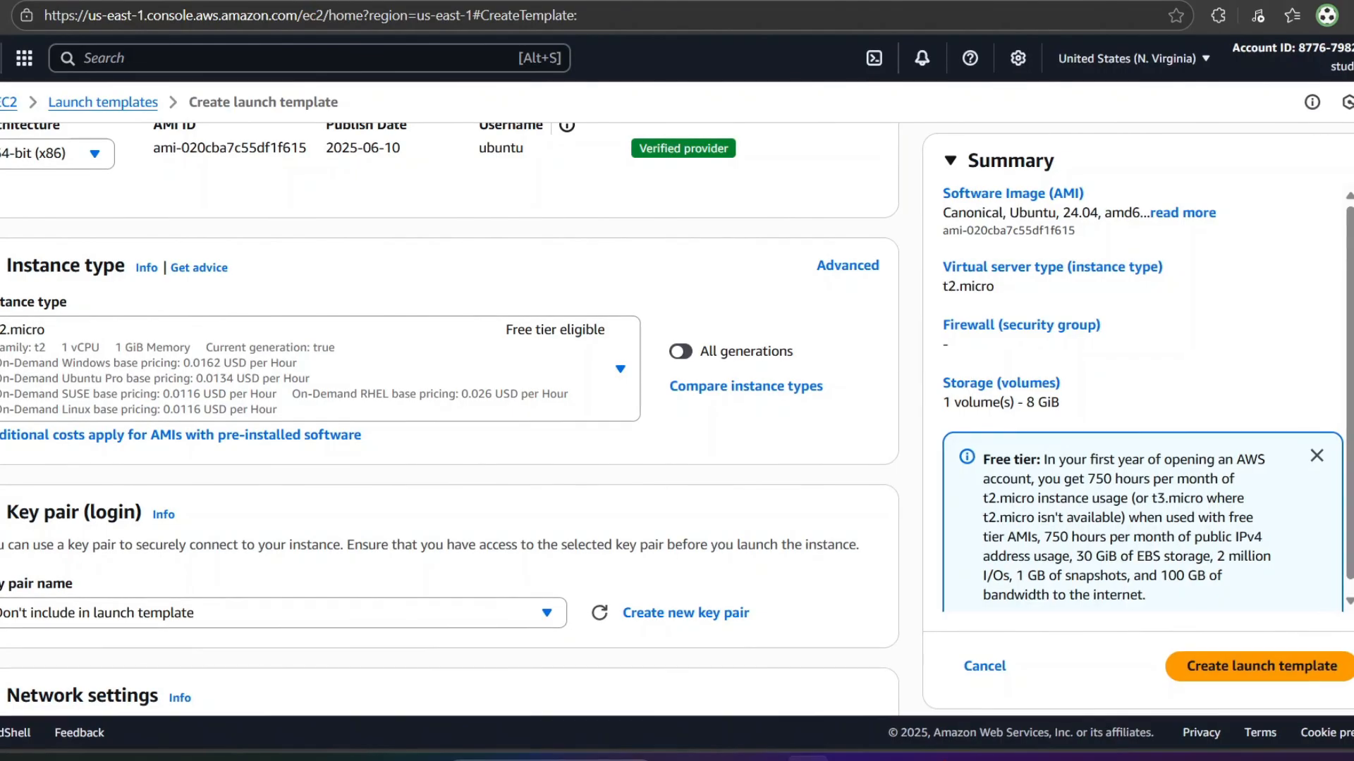
scroll(577, 476, down, 1)
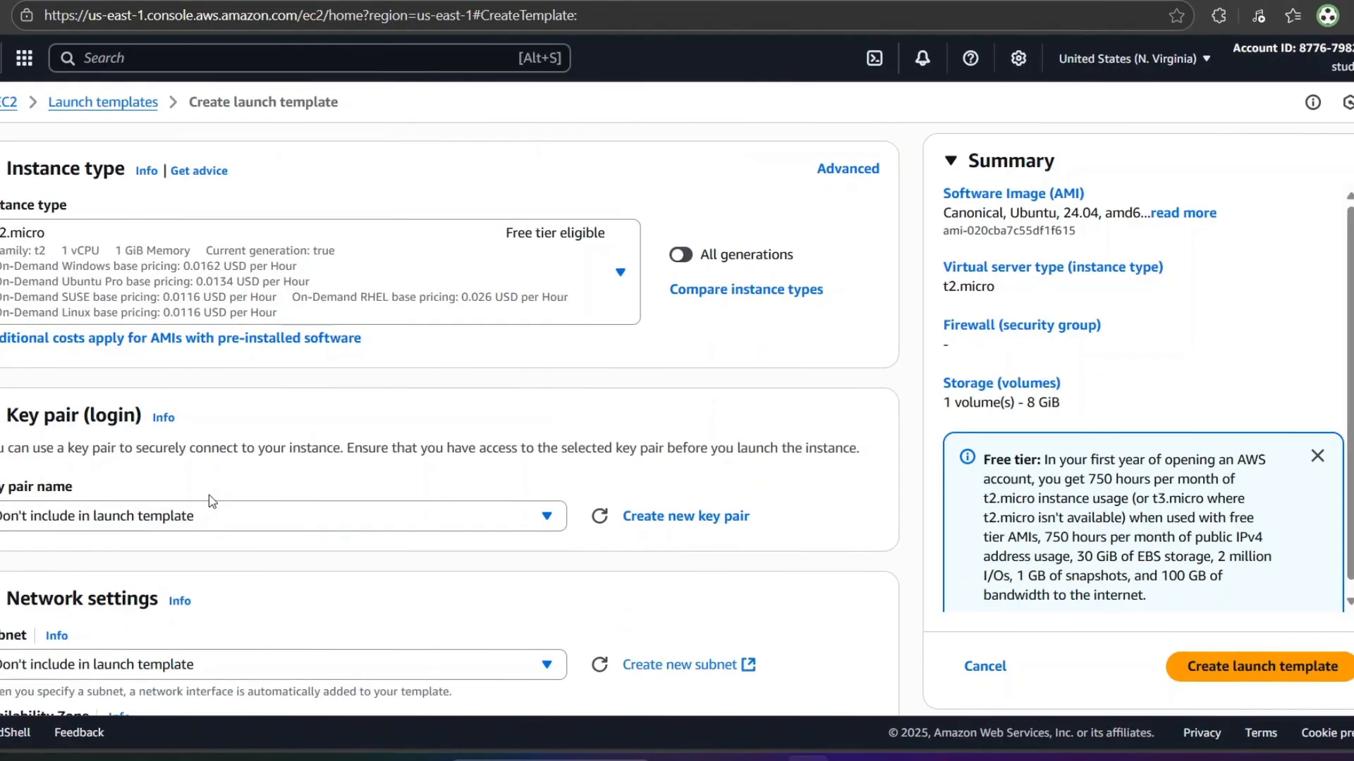
Step: Set the launch template's login key pair to the existing key named Sample
click(268, 517)
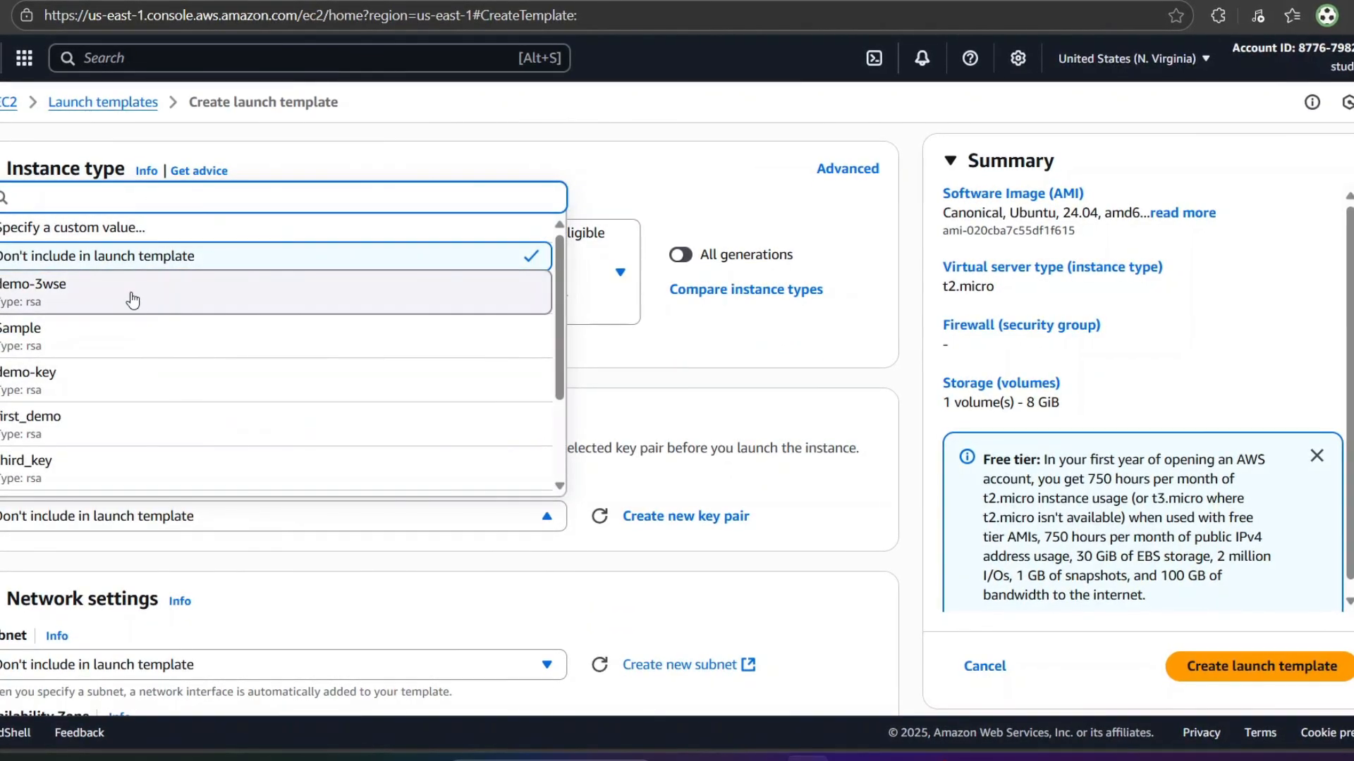
click(99, 345)
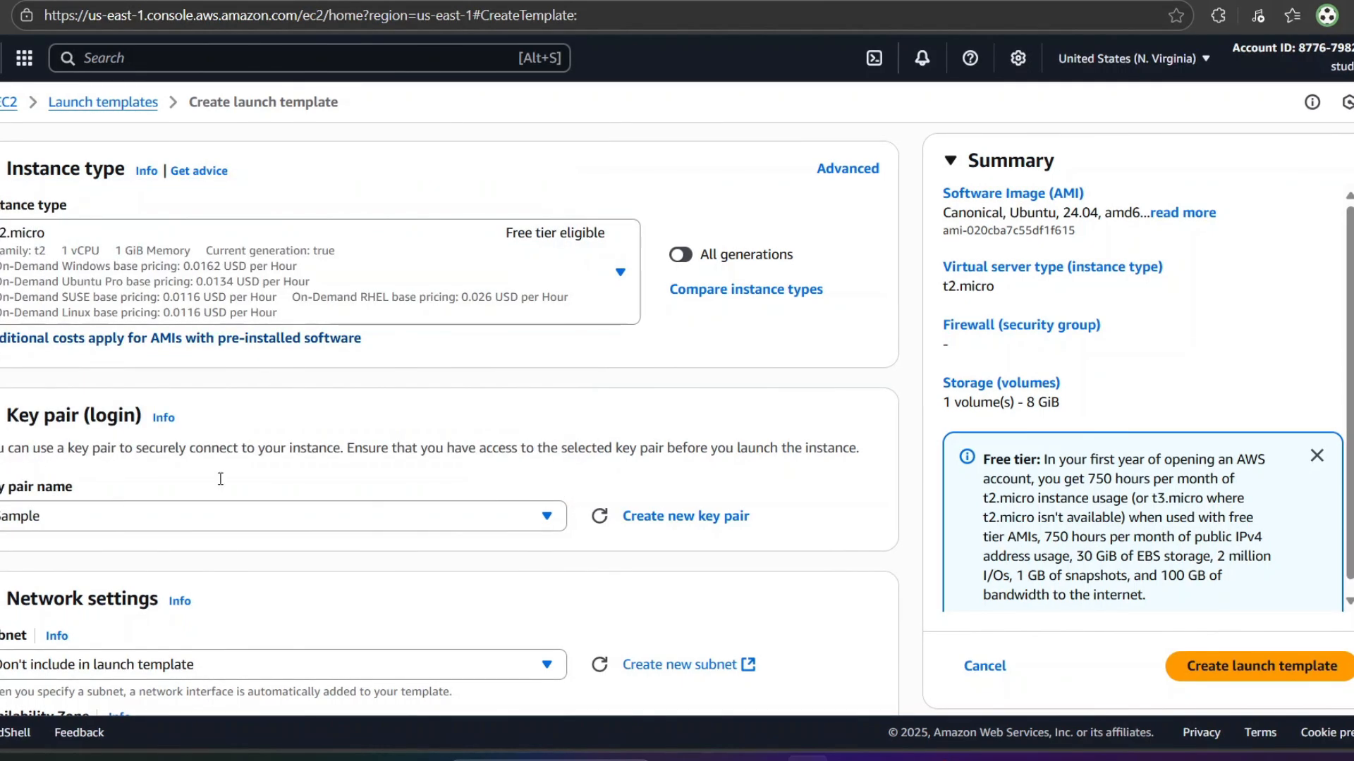
Step: Under advanced details, enter the user data script: #!/bin/bash, apt-get update, apt-get install -Y, service nginx start, echo "this is a $(hostname)" /var/www/html/index.html
scroll(341, 561, down, 4)
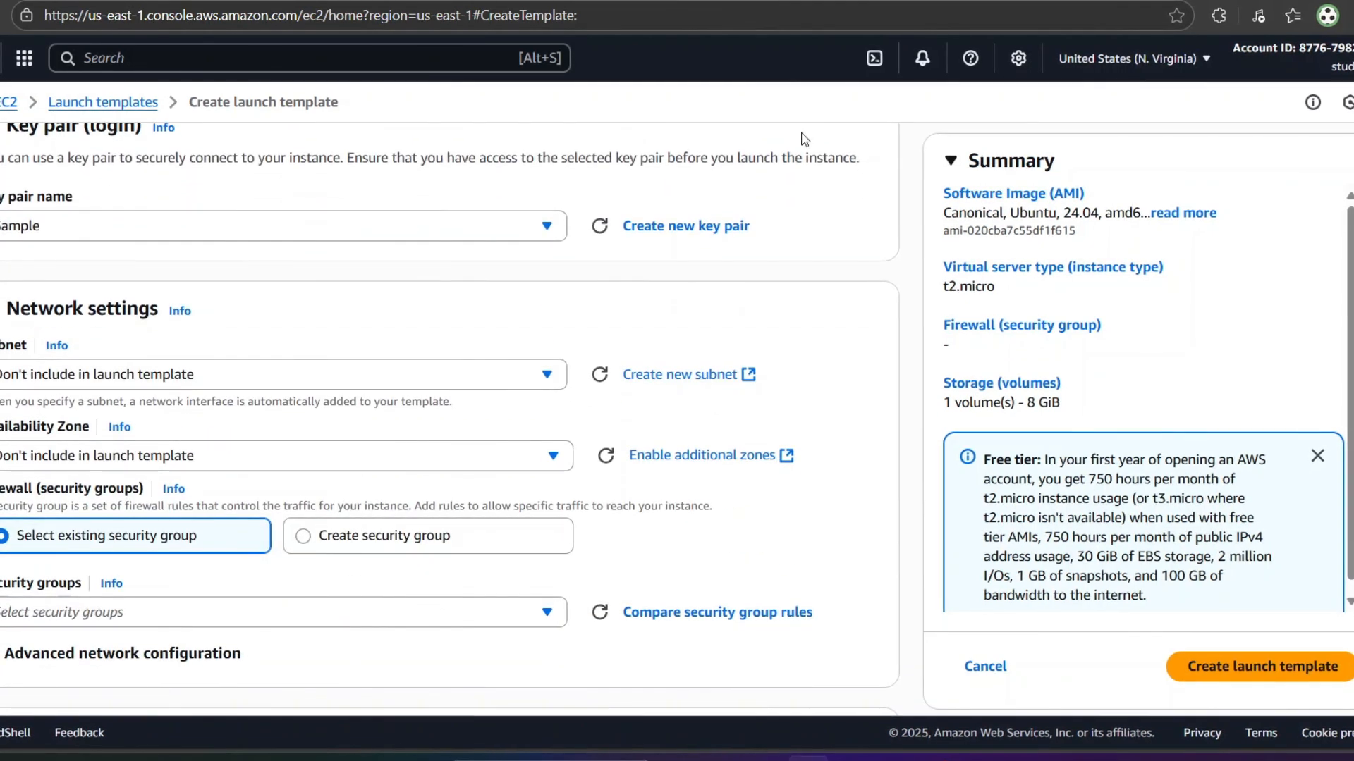
scroll(494, 395, down, 4)
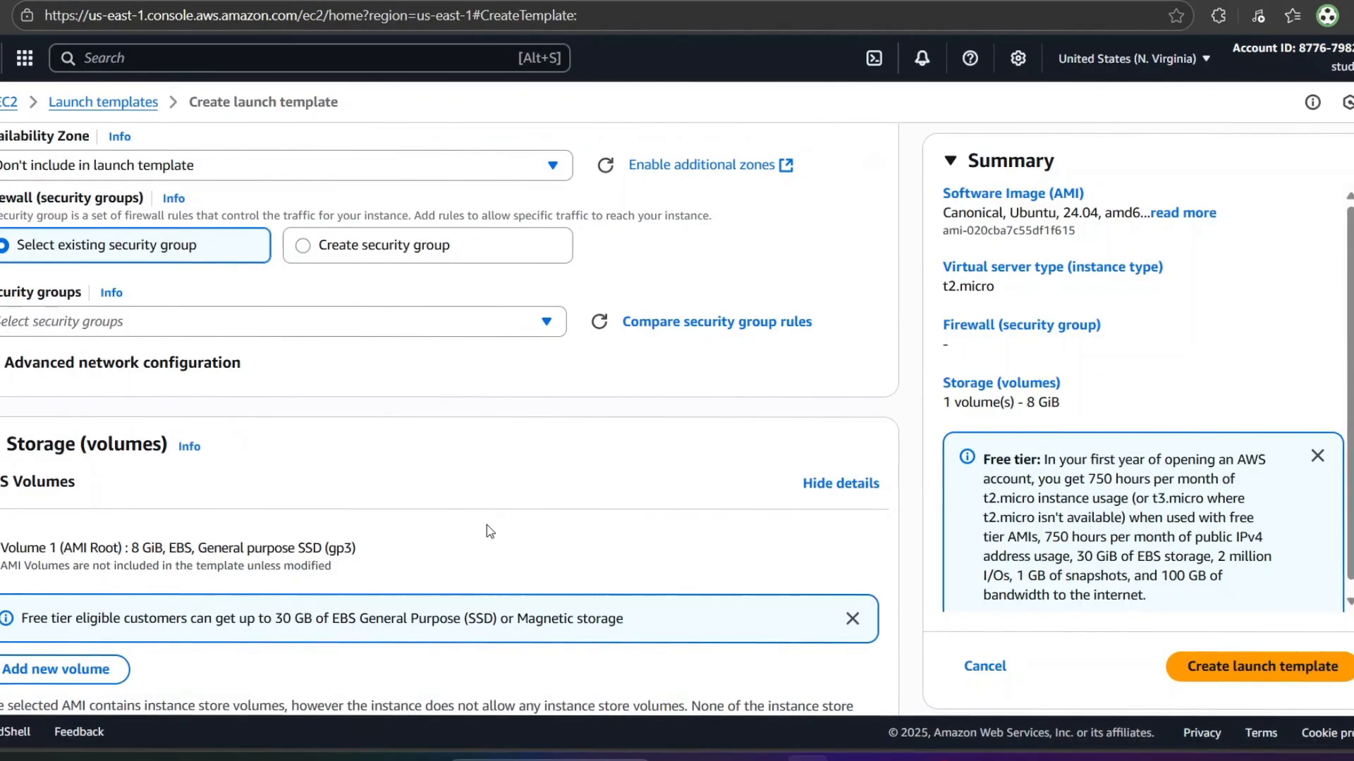
scroll(509, 513, up, 1)
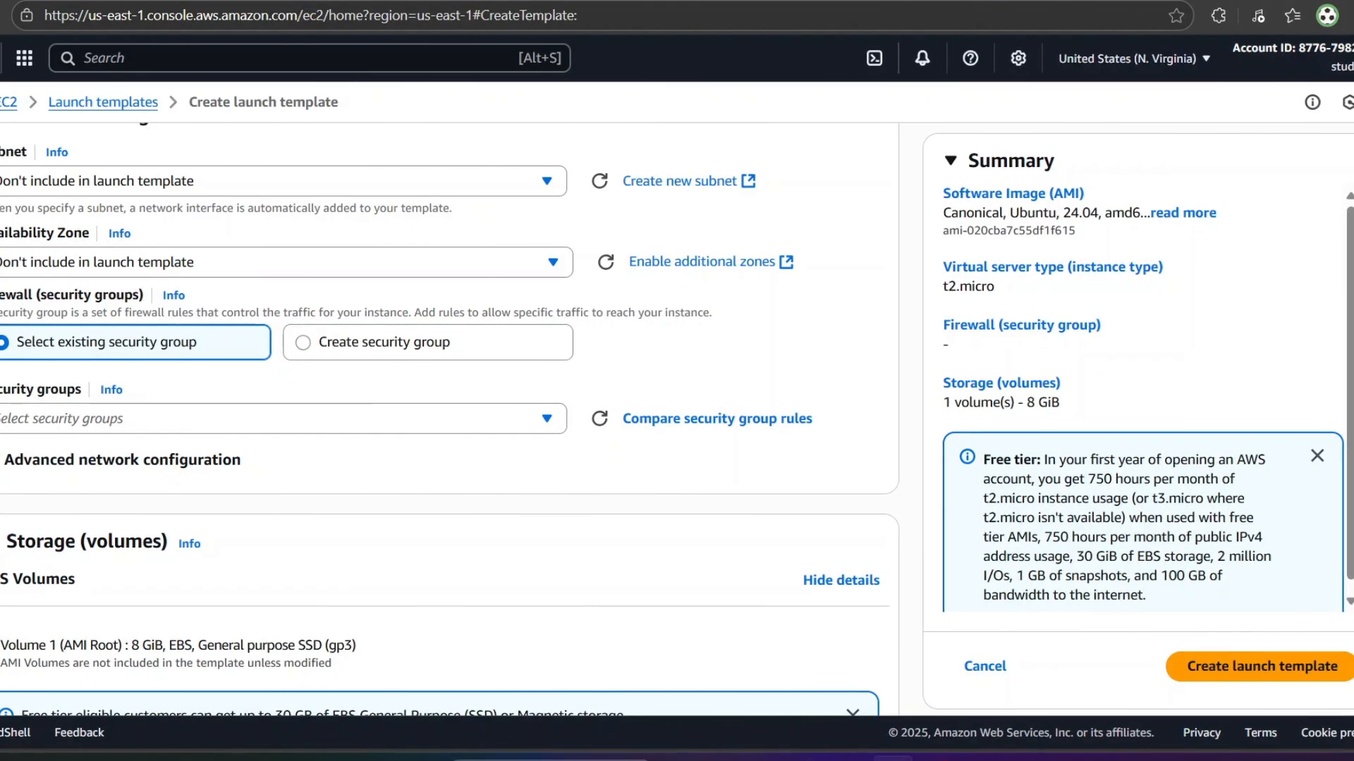
scroll(562, 541, down, 5)
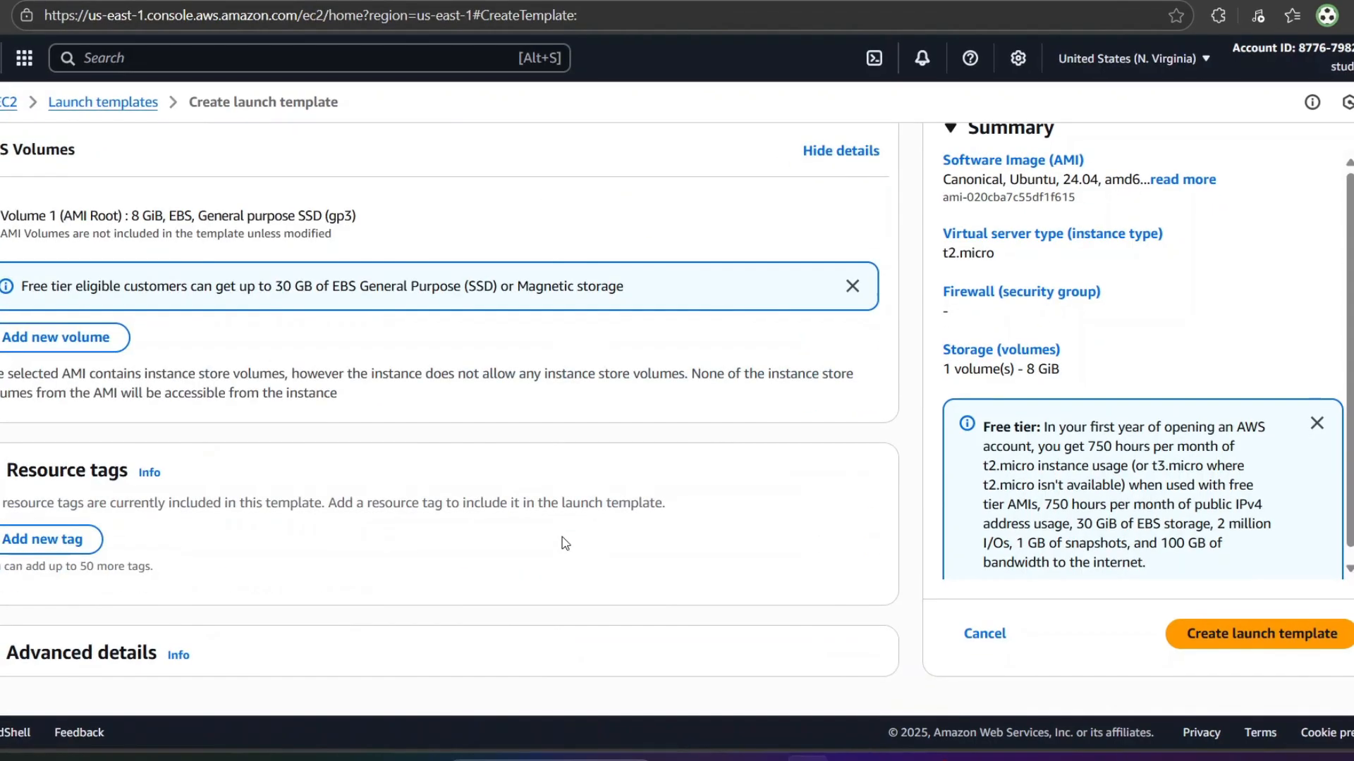
scroll(562, 547, up, 2)
scroll(562, 548, down, 2)
click(46, 653)
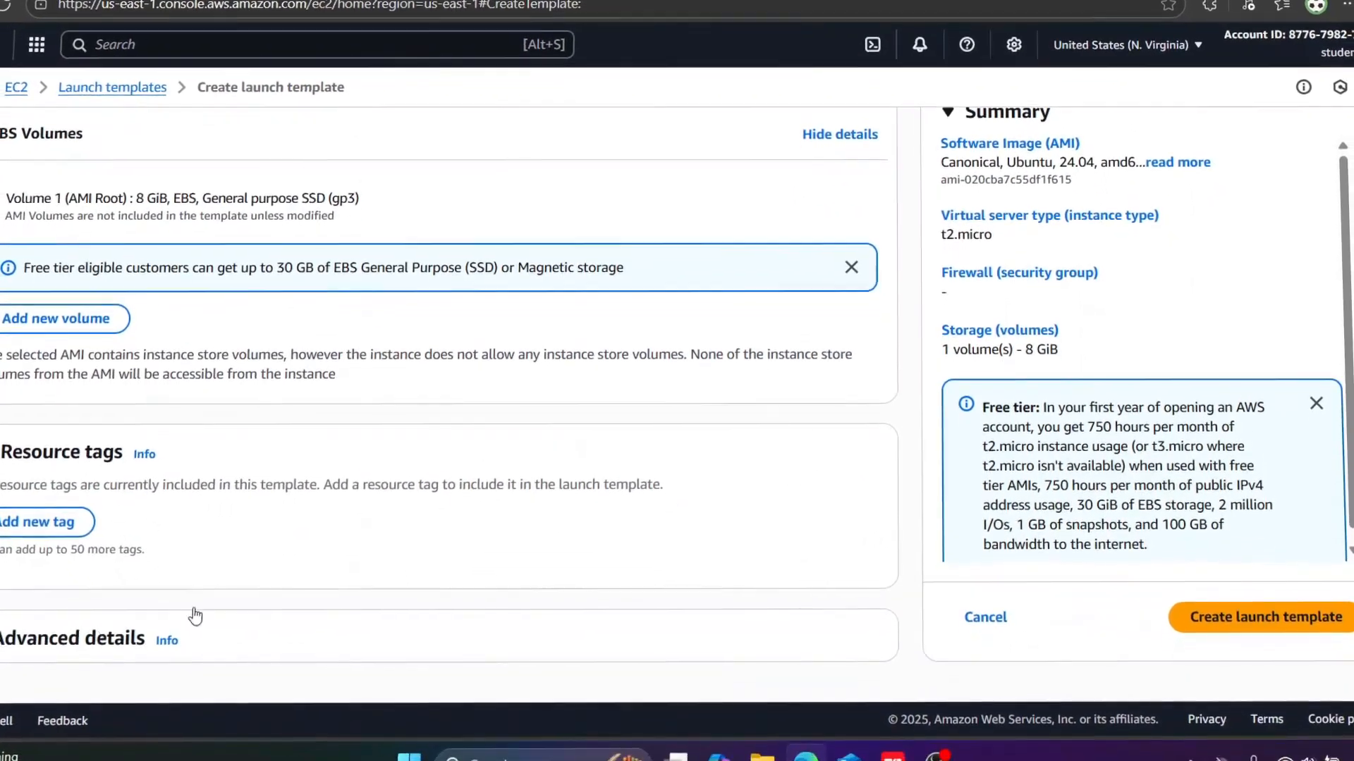
scroll(395, 620, down, 15)
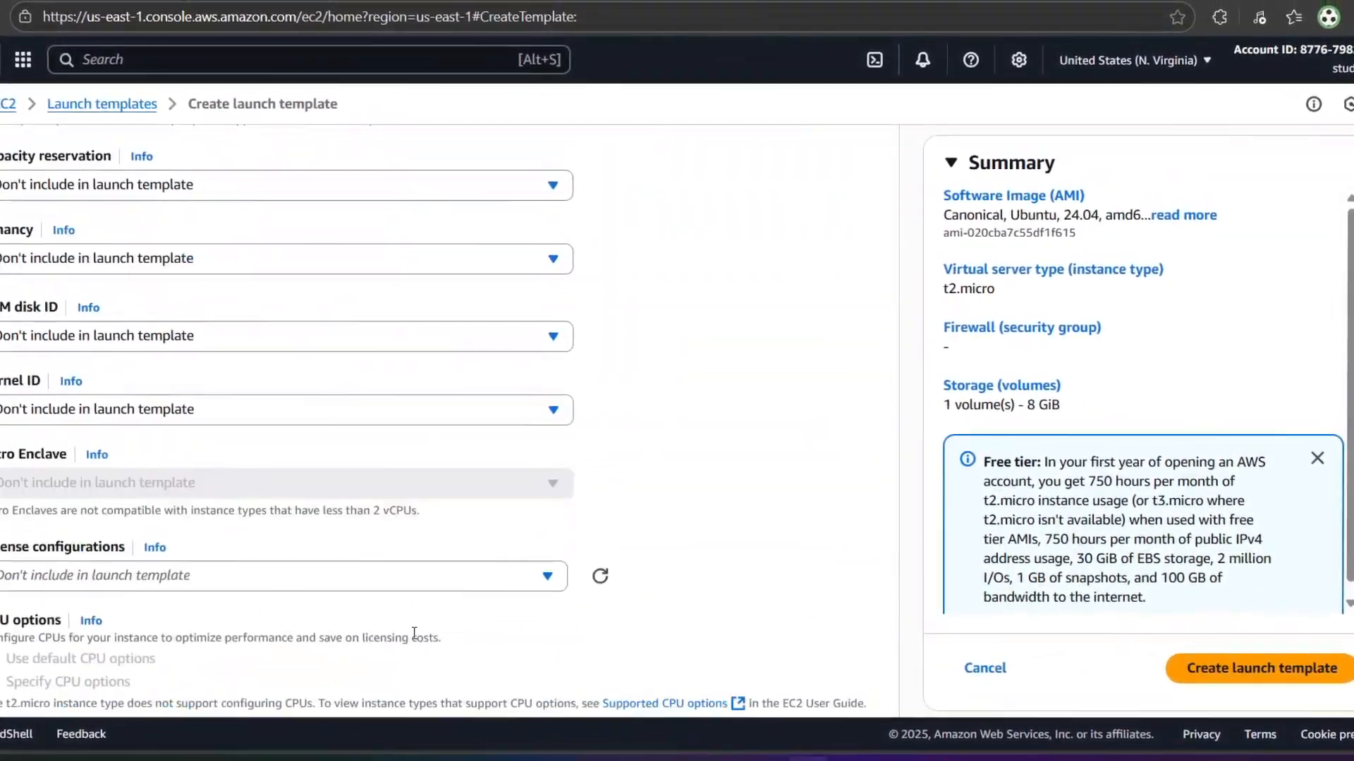
click(414, 586)
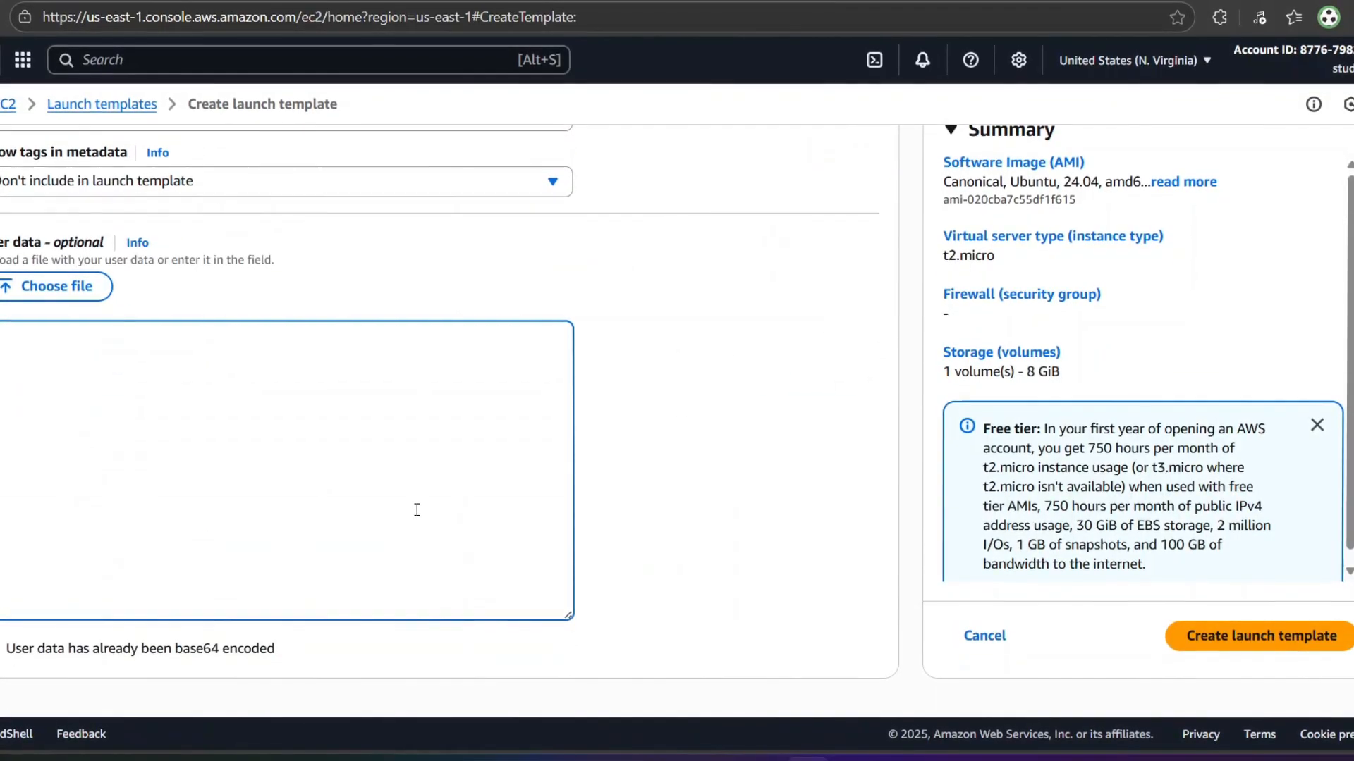
text(#!/bin/bash apt-get update apt-get install -Y service nginx start echo "this is a $(hostname)" /var/www/html/index.html)
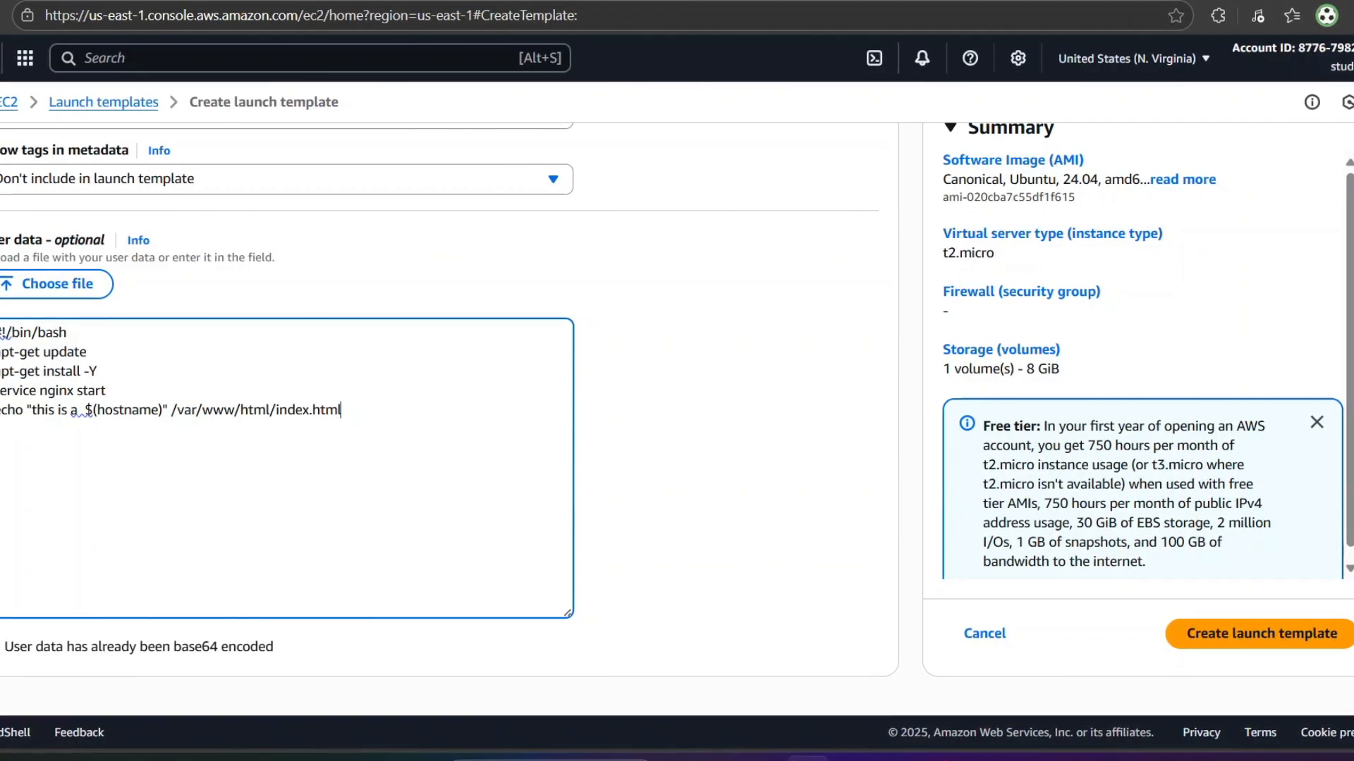
Step: Create the launch template and return to the refreshed list of launch templates
click(1254, 632)
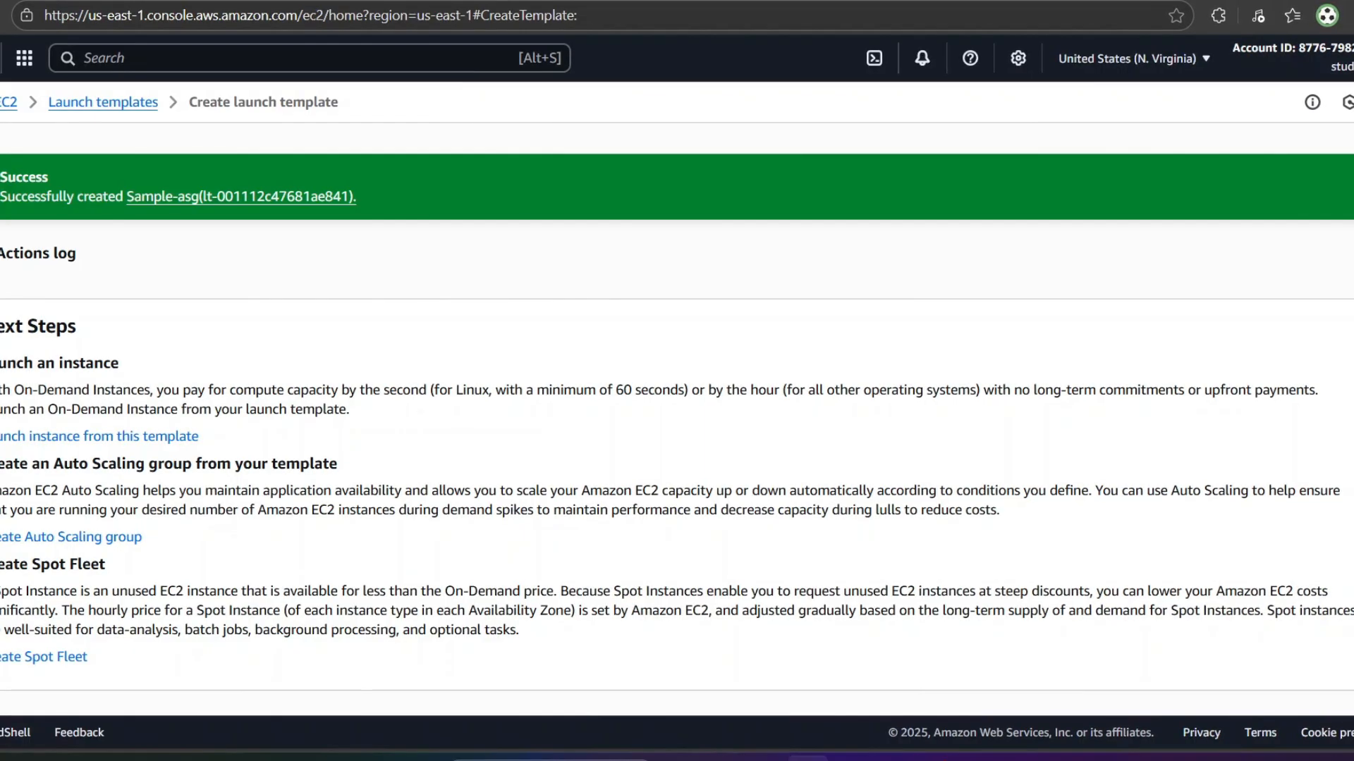
scroll(921, 508, down, 2)
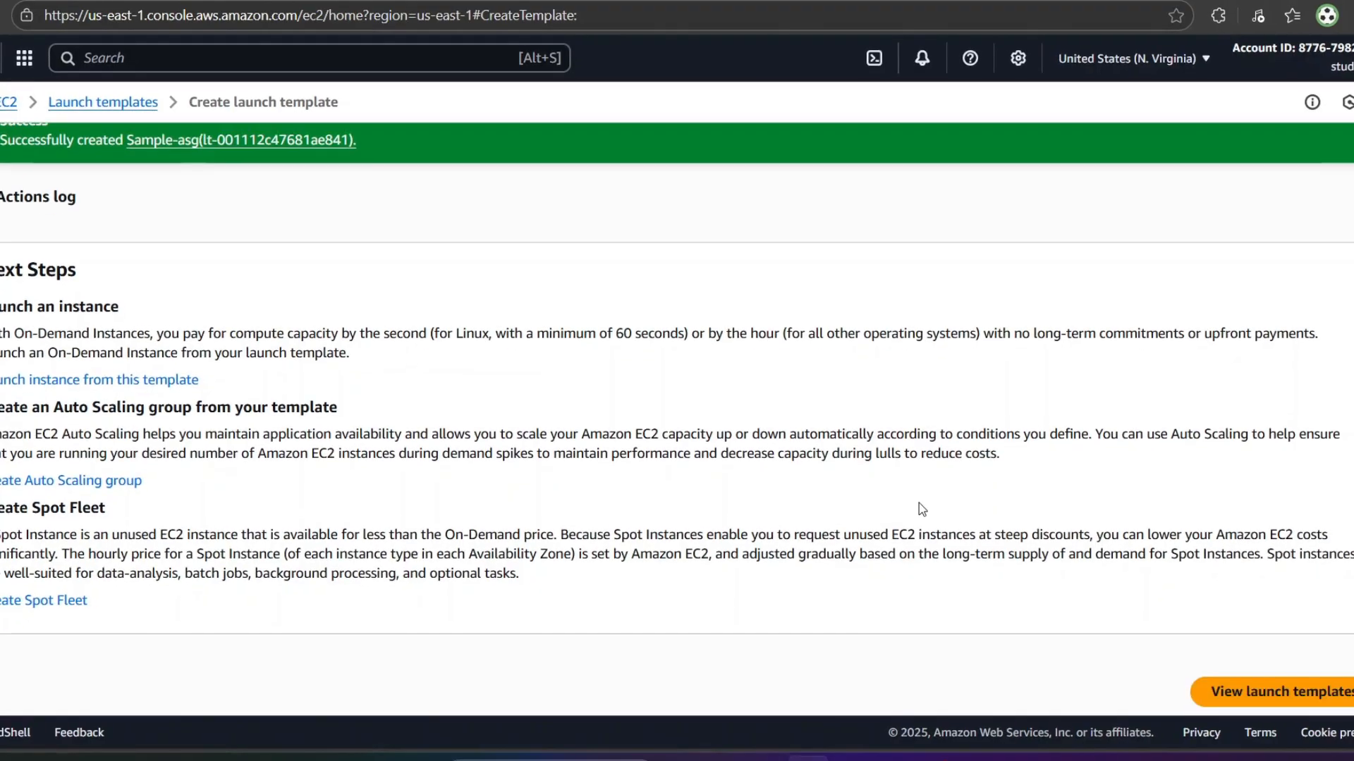
scroll(925, 494, up, 2)
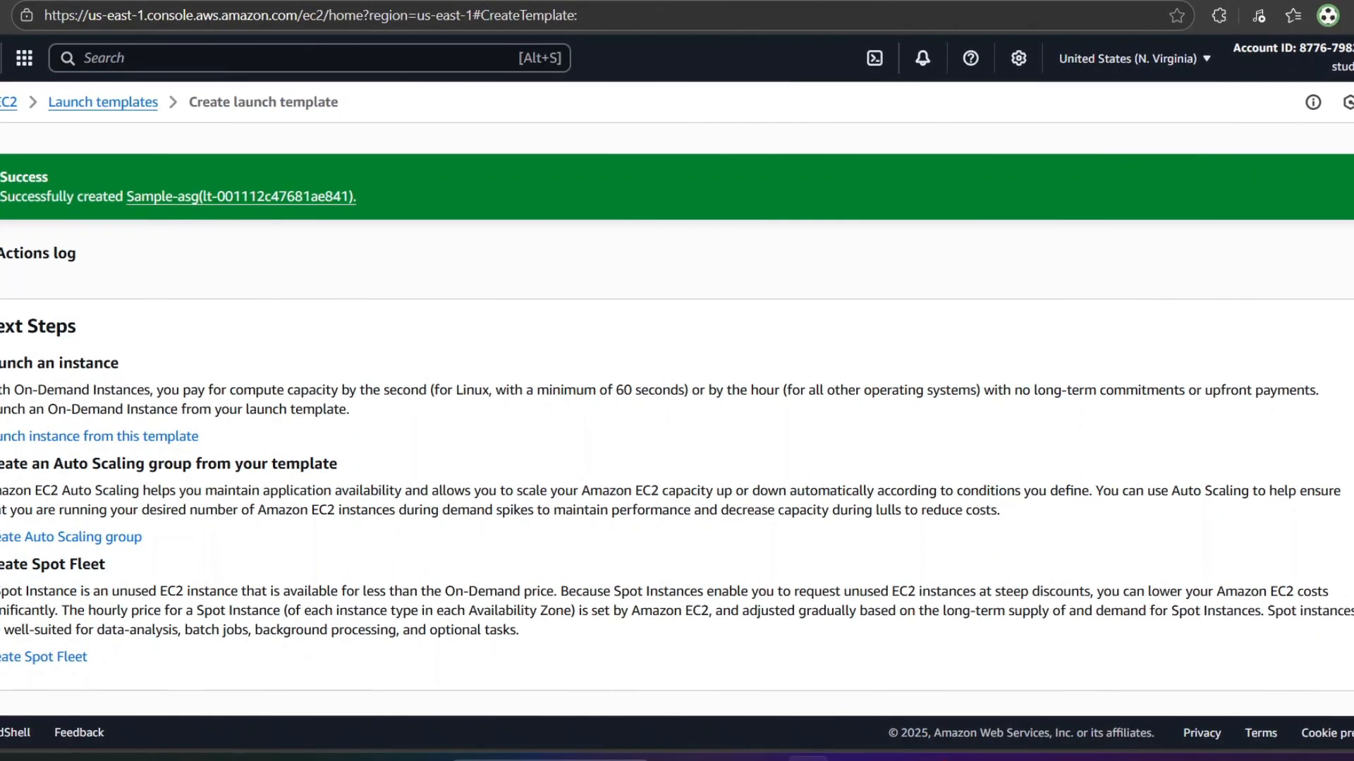
click(75, 104)
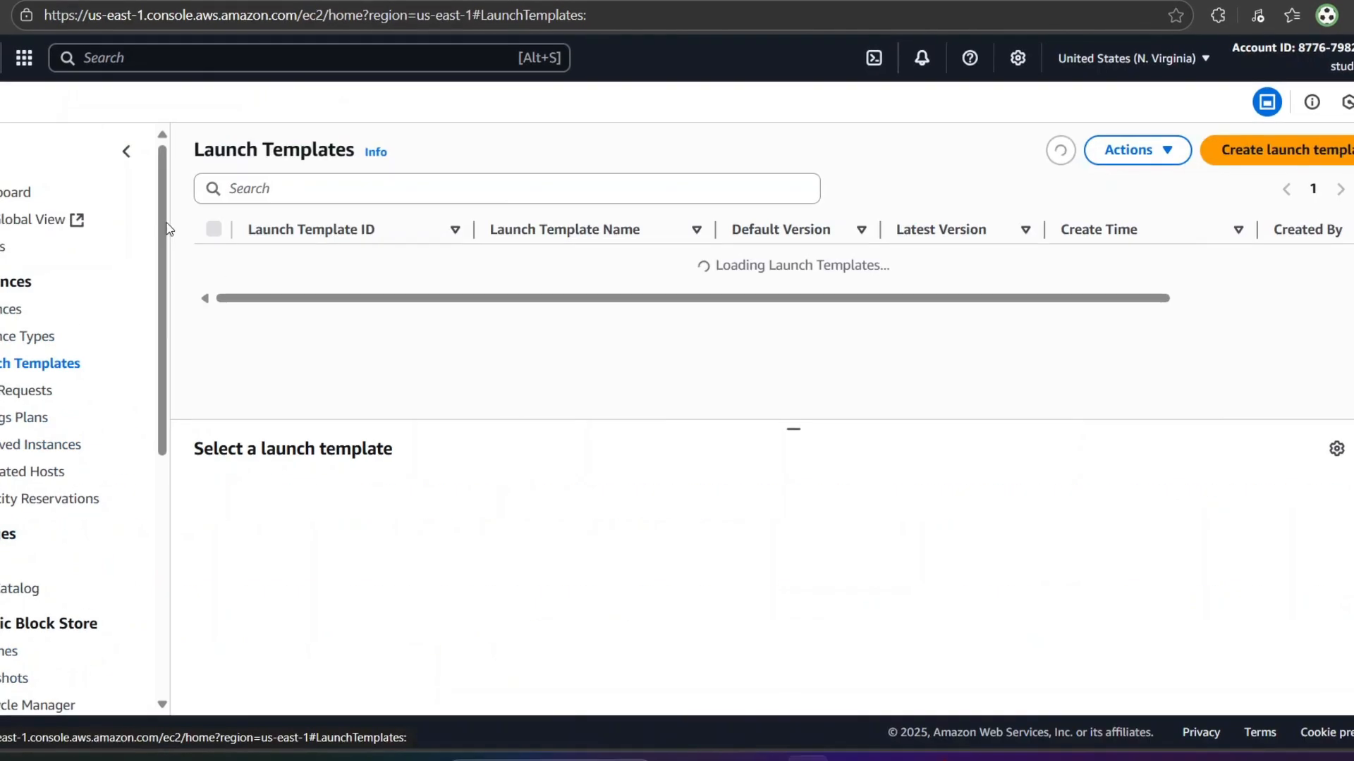
click(1052, 160)
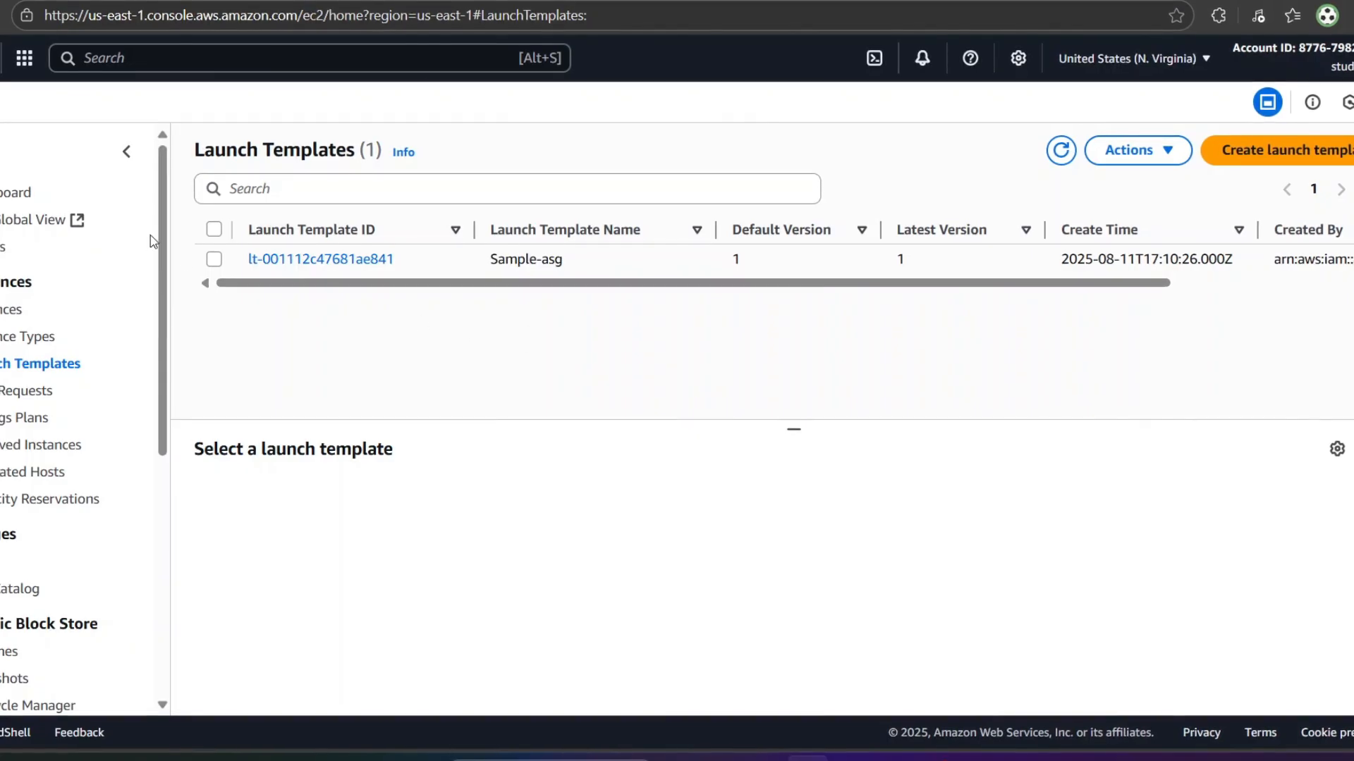
Step: Go to the EC2 Auto Scaling groups and start creating a new Auto Scaling group
scroll(74, 587, down, 6)
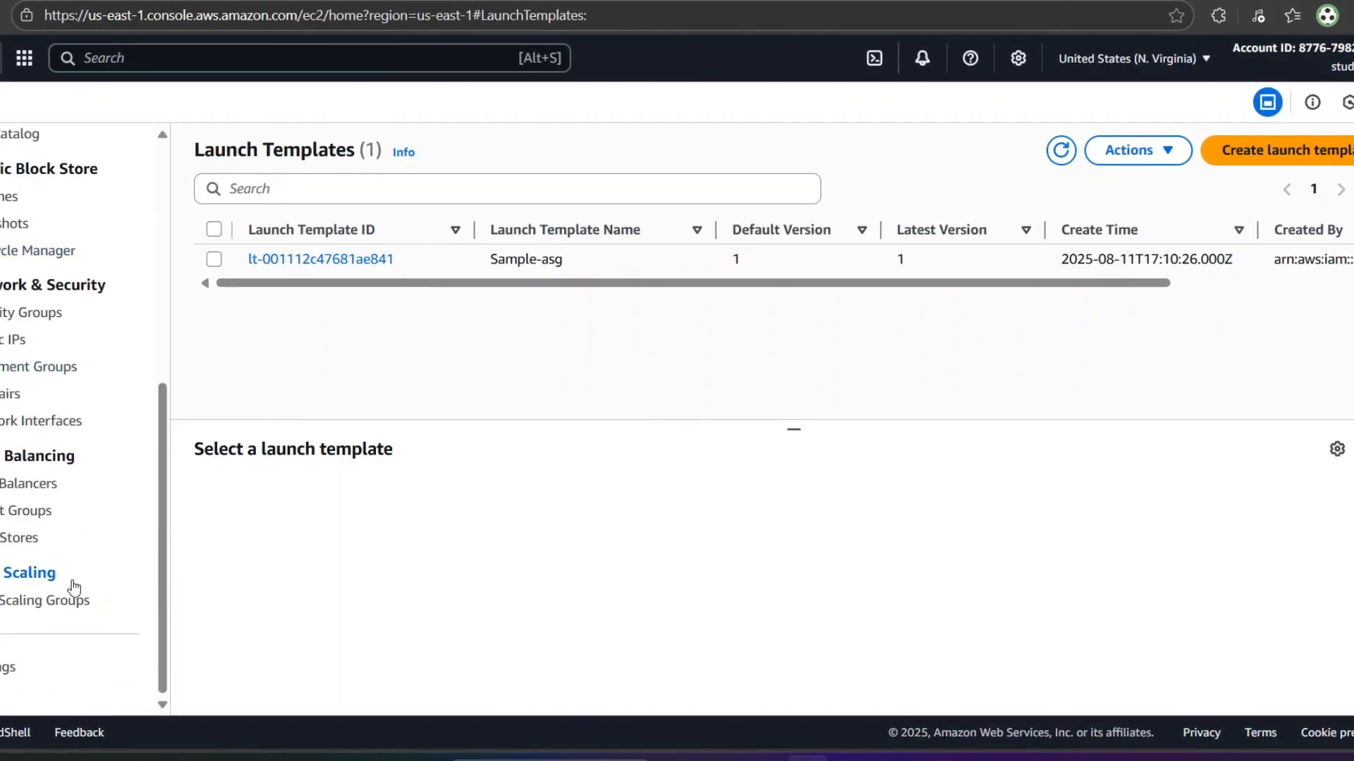
click(28, 610)
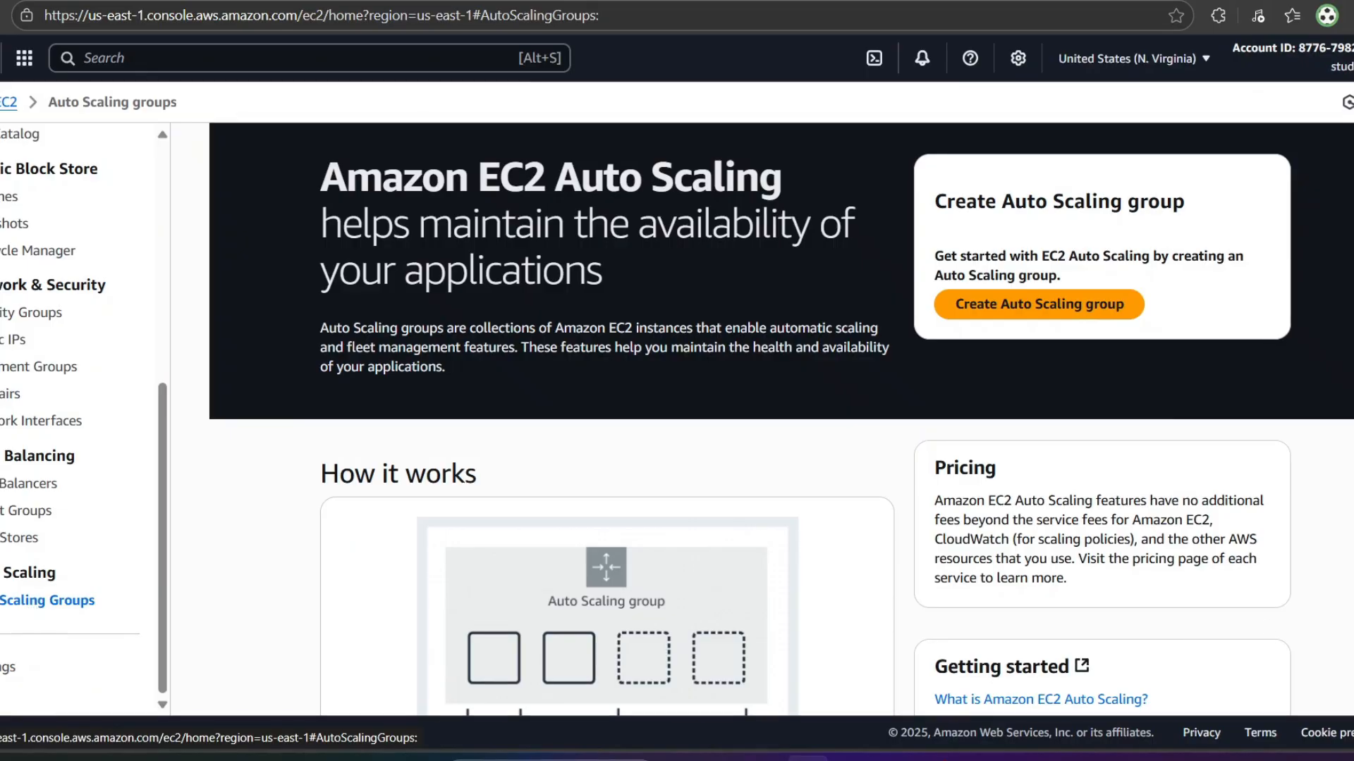
click(1009, 306)
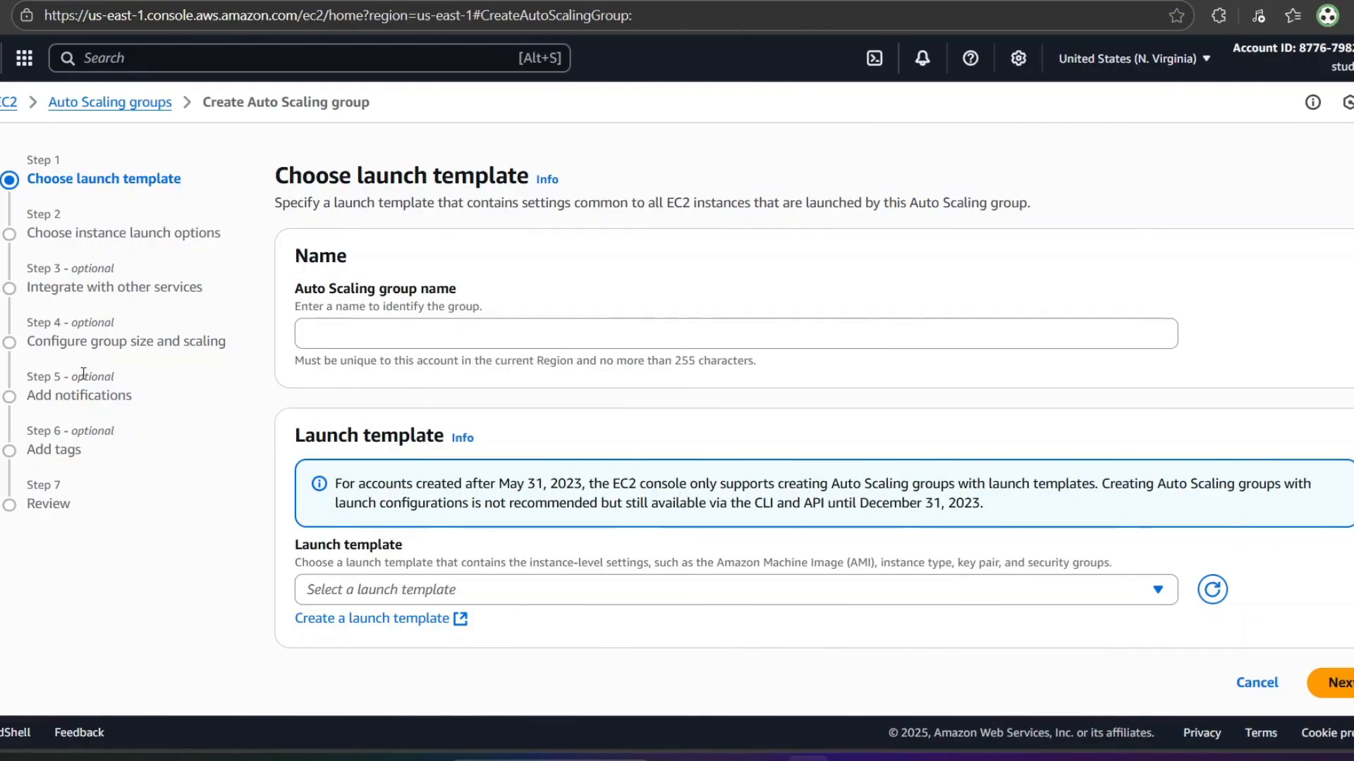
Step: Name the Auto Scaling group ASG-sample
click(505, 341)
text(A)
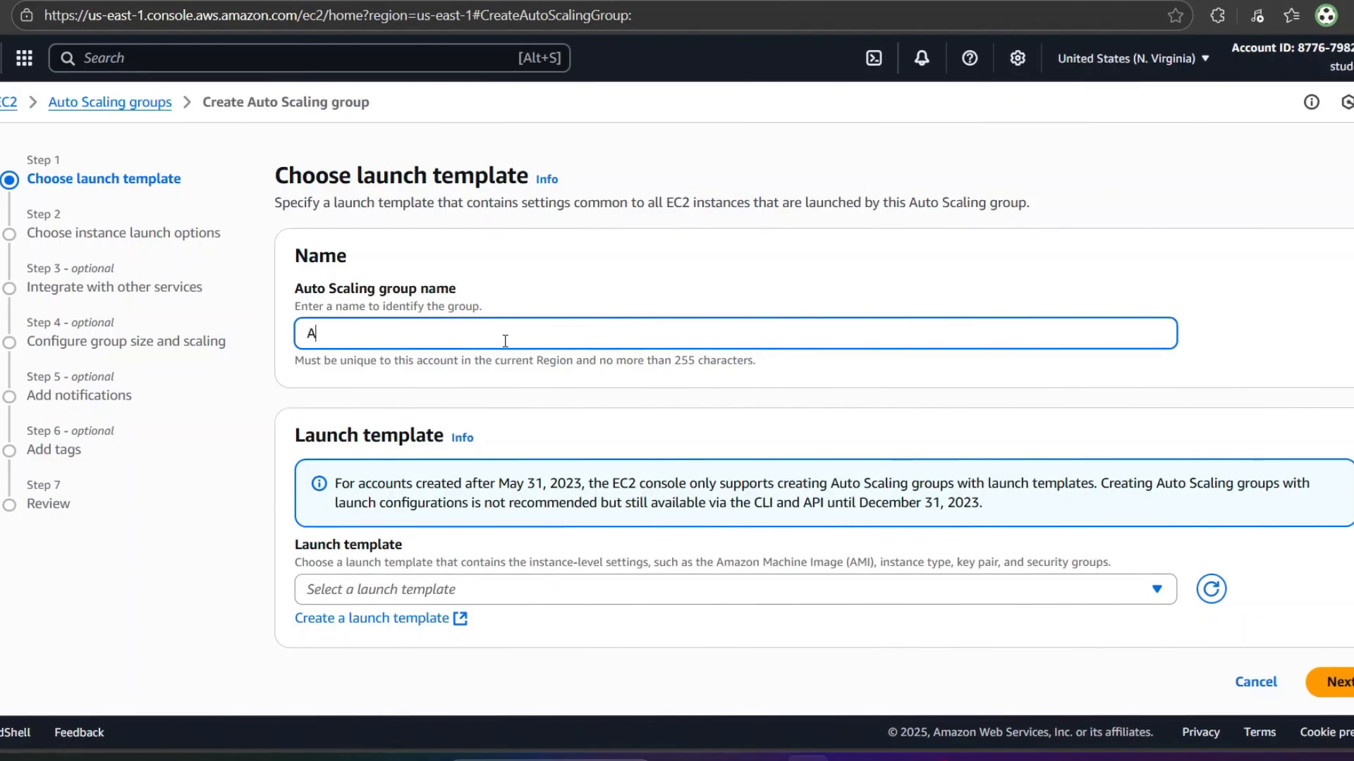
text(SG-)
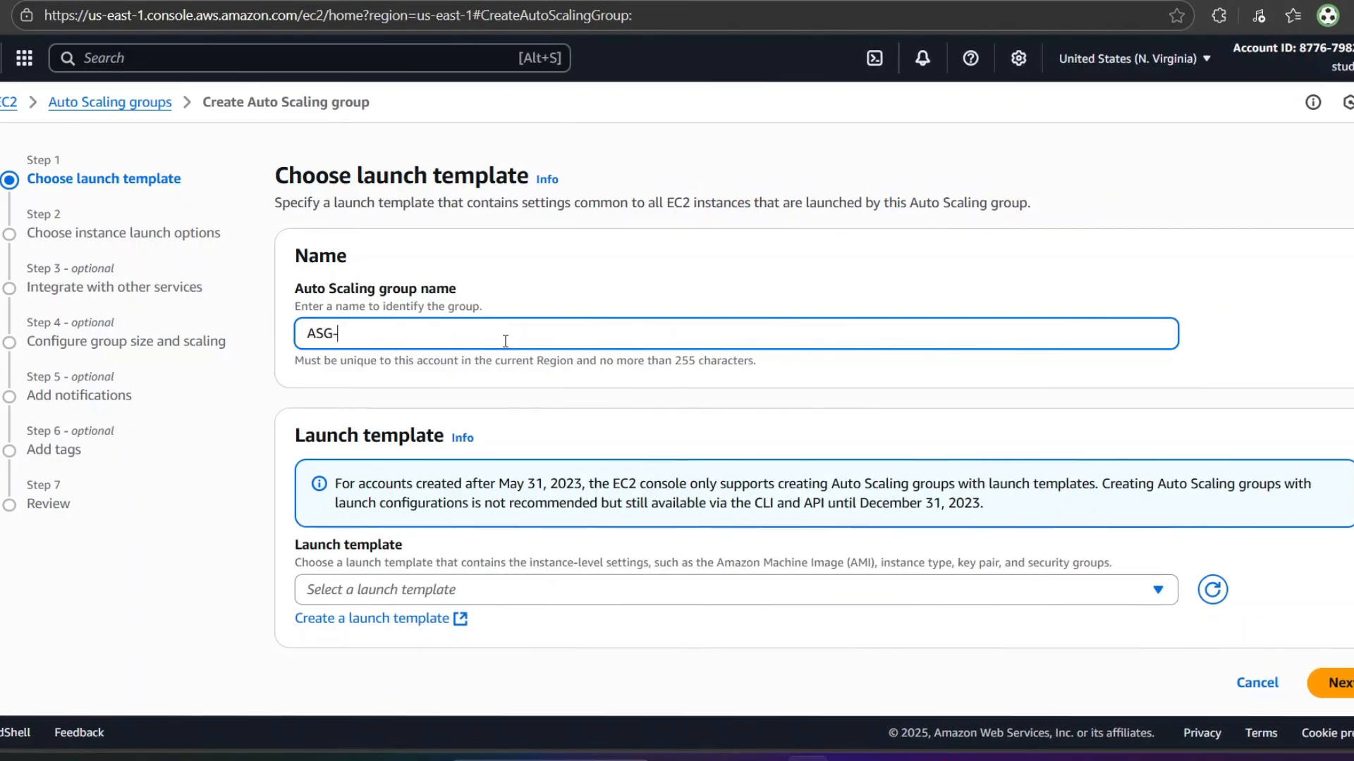
text(sample)
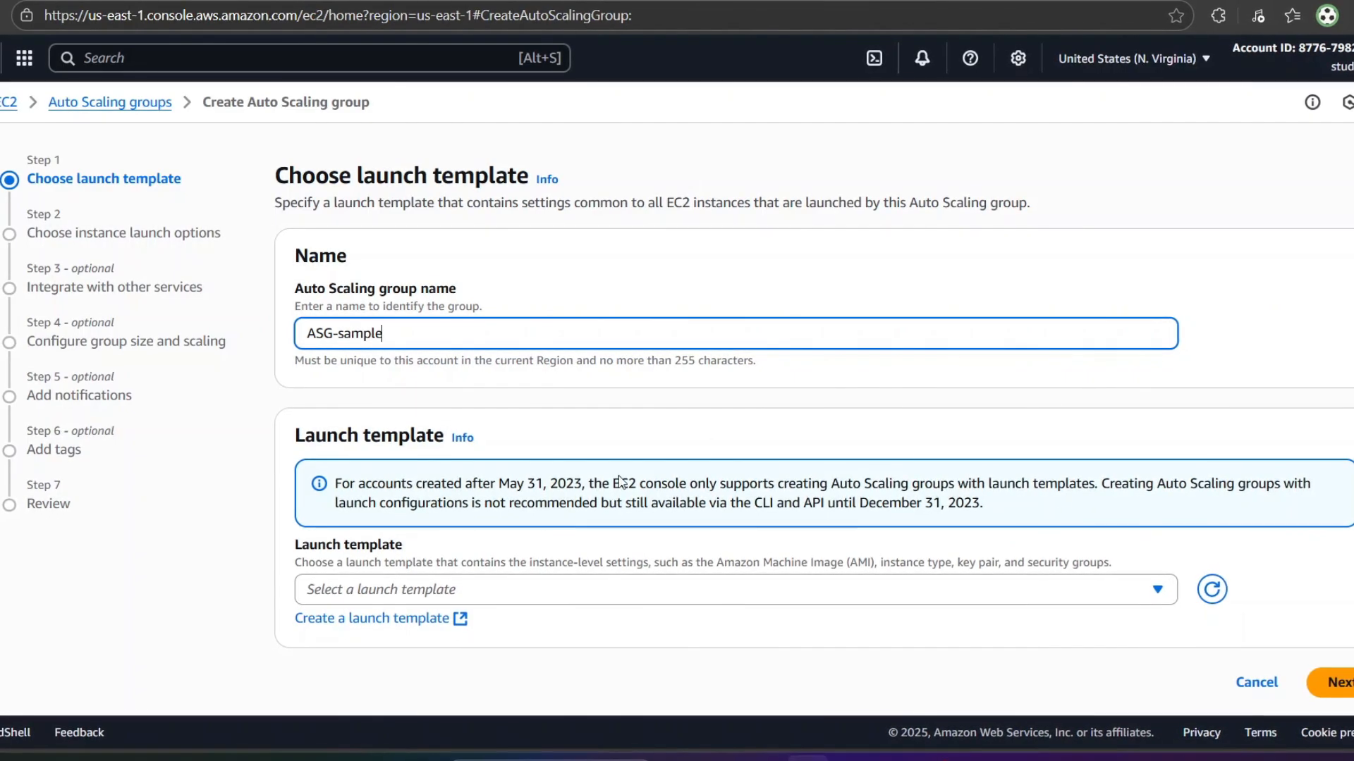
Step: Choose Sample-asg as the group's launch template and proceed to the instance launch options
scroll(526, 482, down, 1)
click(519, 575)
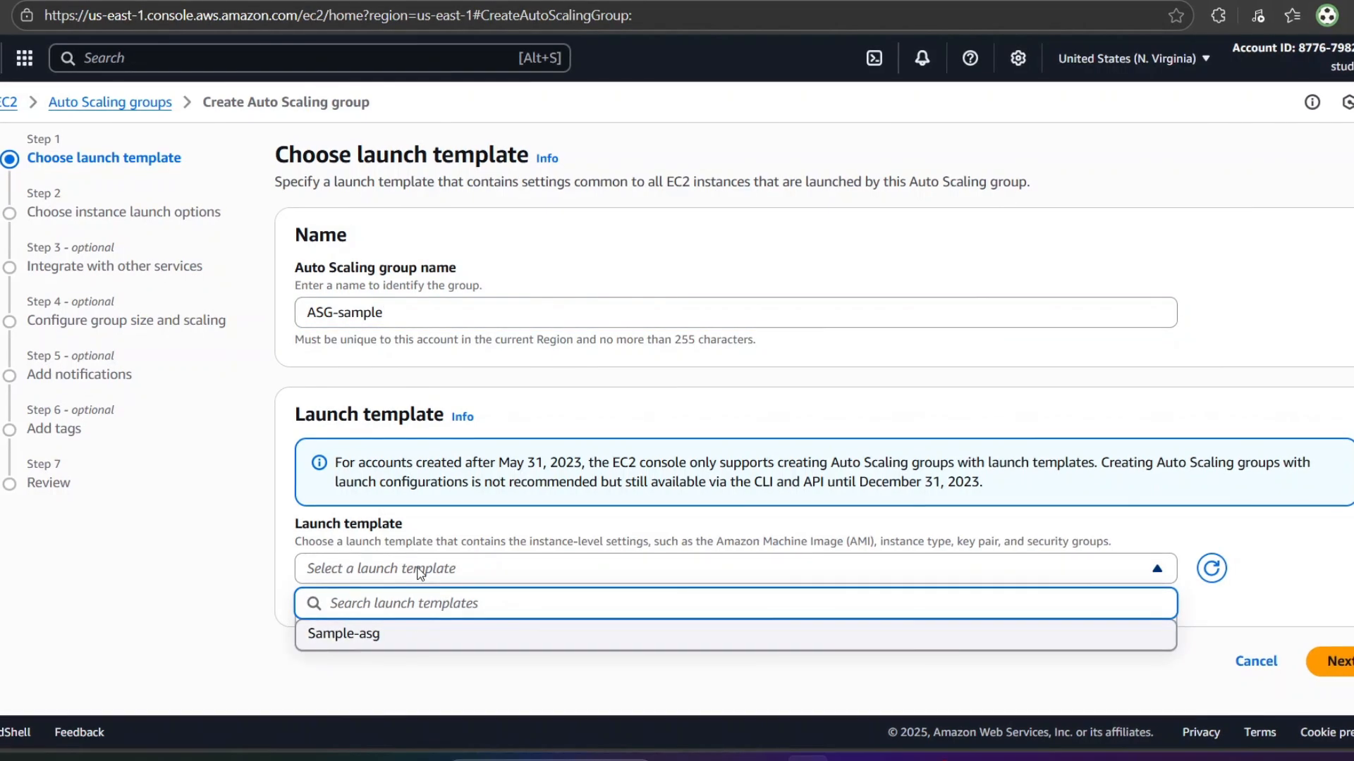
click(418, 634)
scroll(442, 629, down, 5)
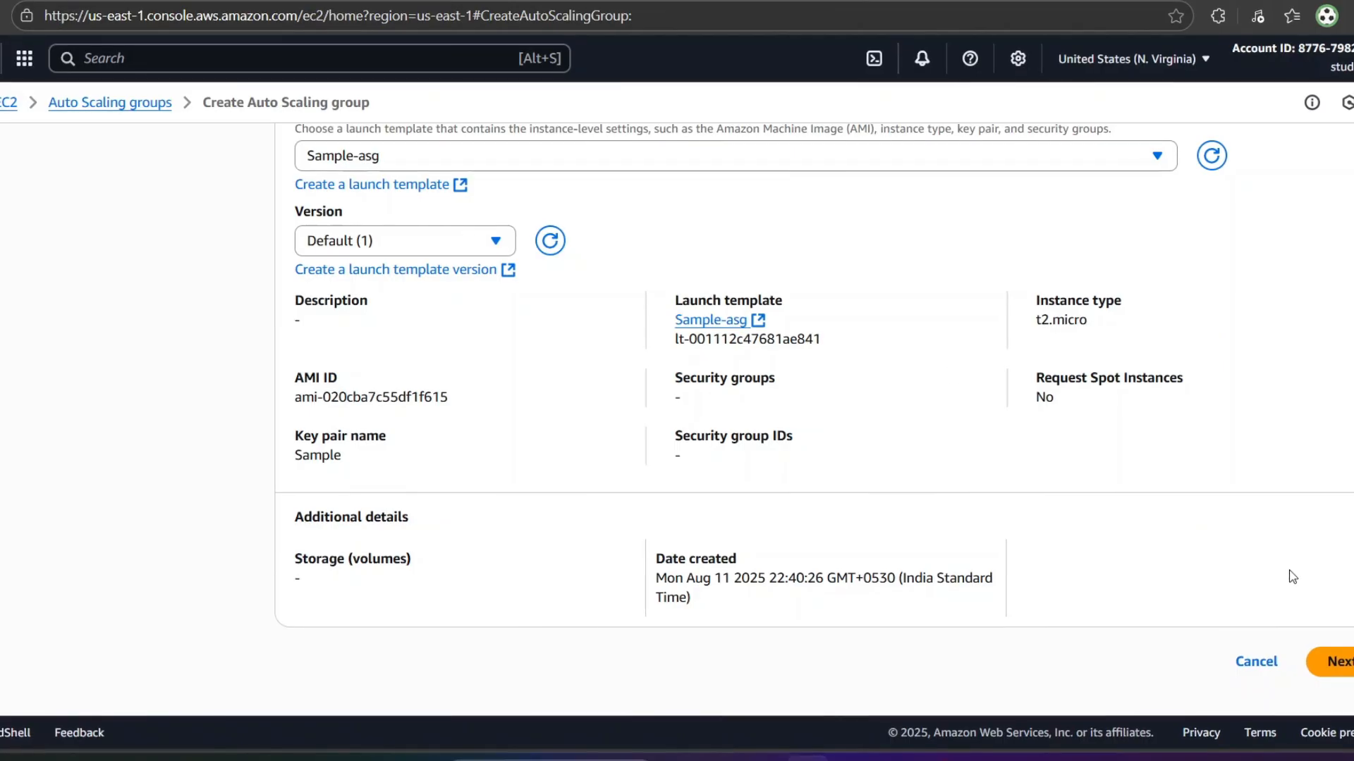
click(1343, 661)
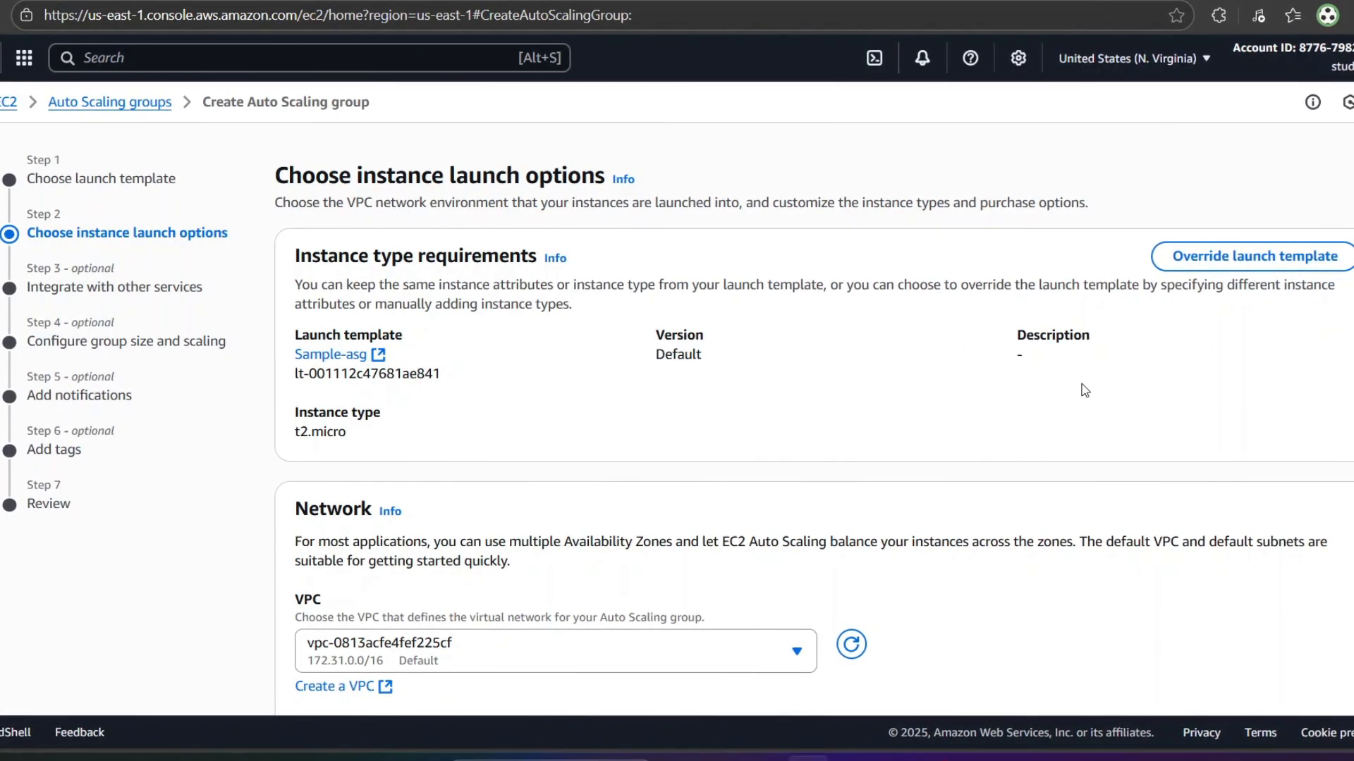
Step: Select all six Availability Zone subnets, us-east-1a through us-east-1f, in the default VPC and proceed to the service integration options
scroll(677, 520, down, 4)
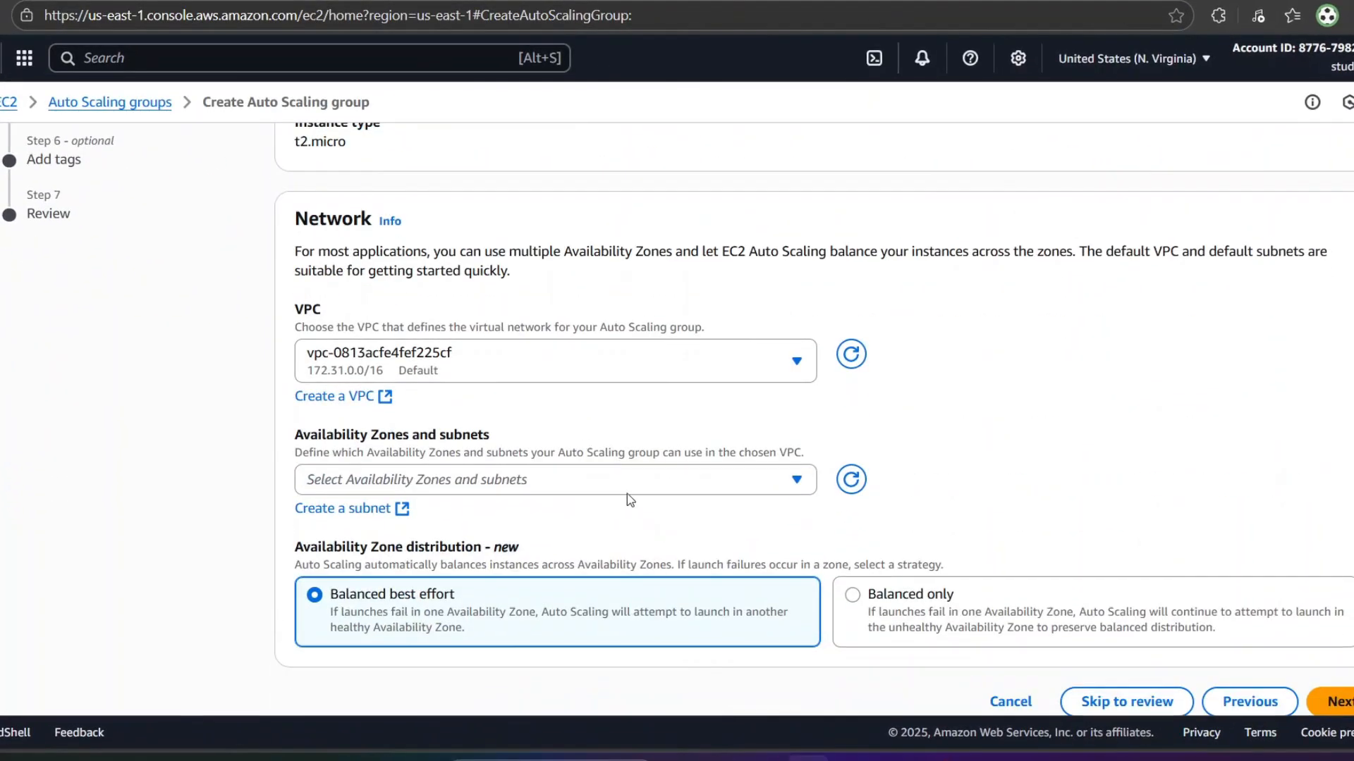
click(795, 361)
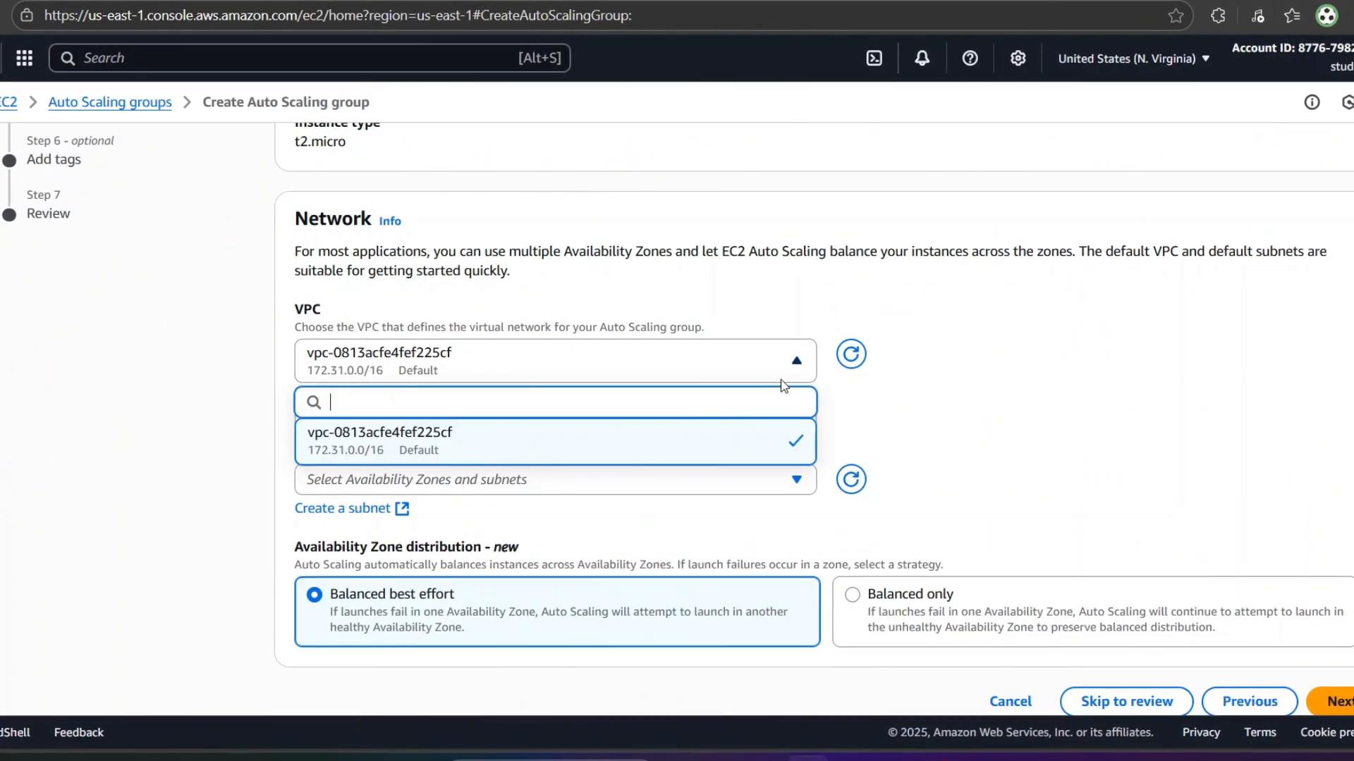
click(793, 361)
click(771, 468)
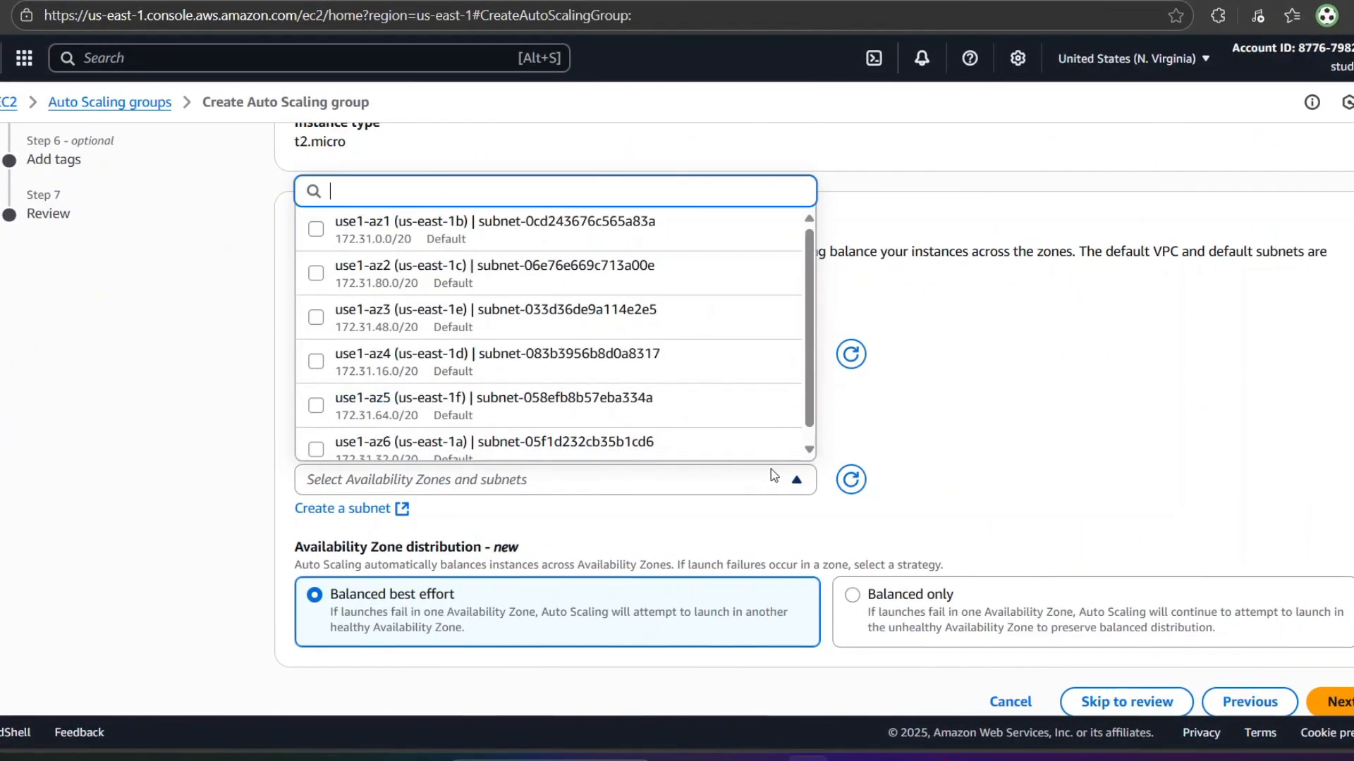
click(317, 449)
click(316, 406)
click(316, 361)
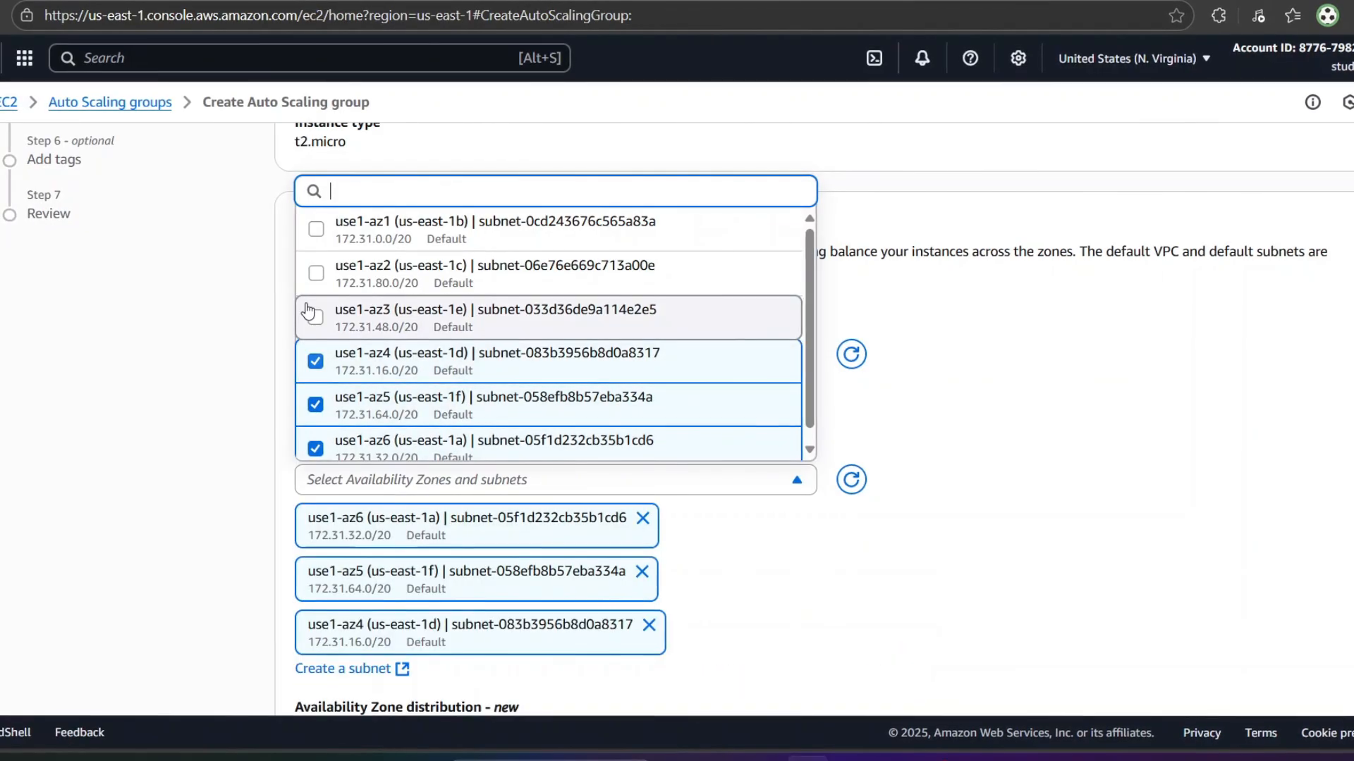
click(316, 317)
click(316, 273)
click(316, 229)
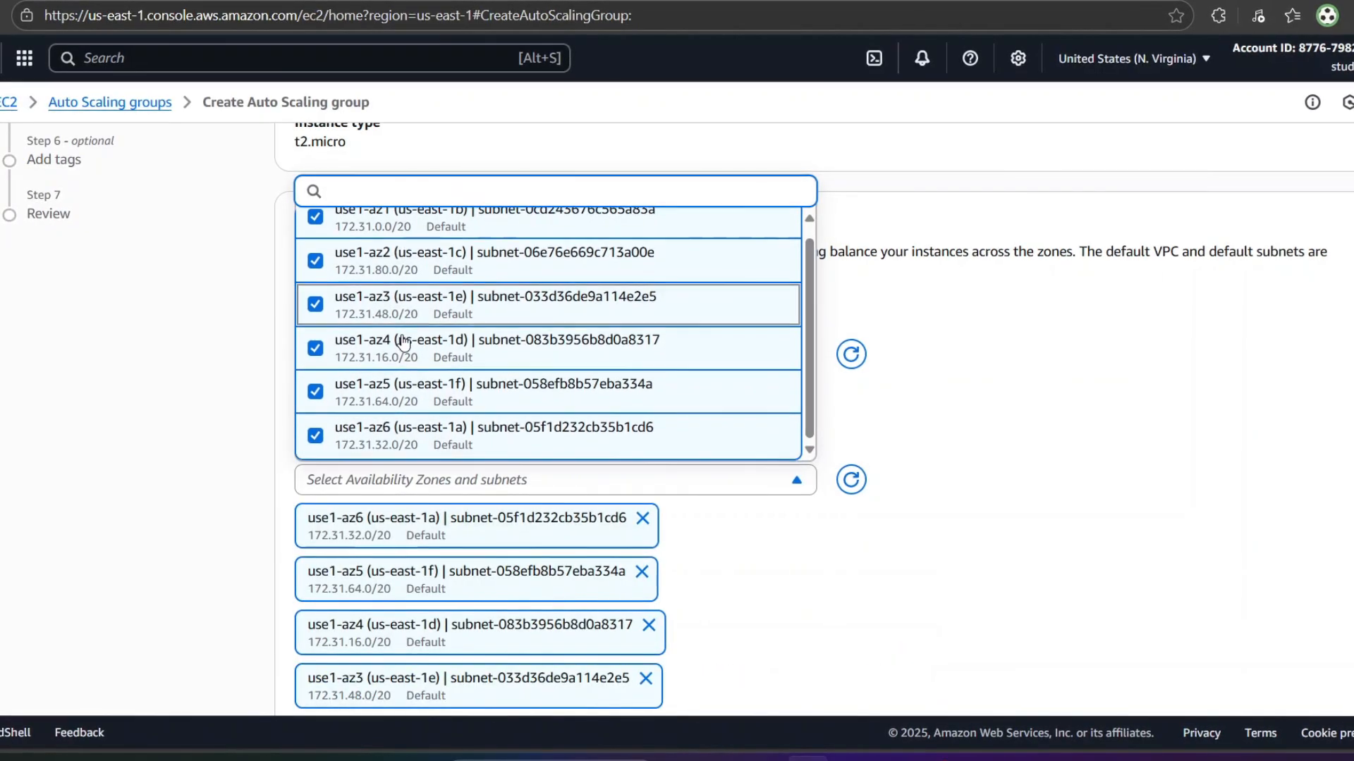
click(1012, 438)
scroll(898, 571, down, 3)
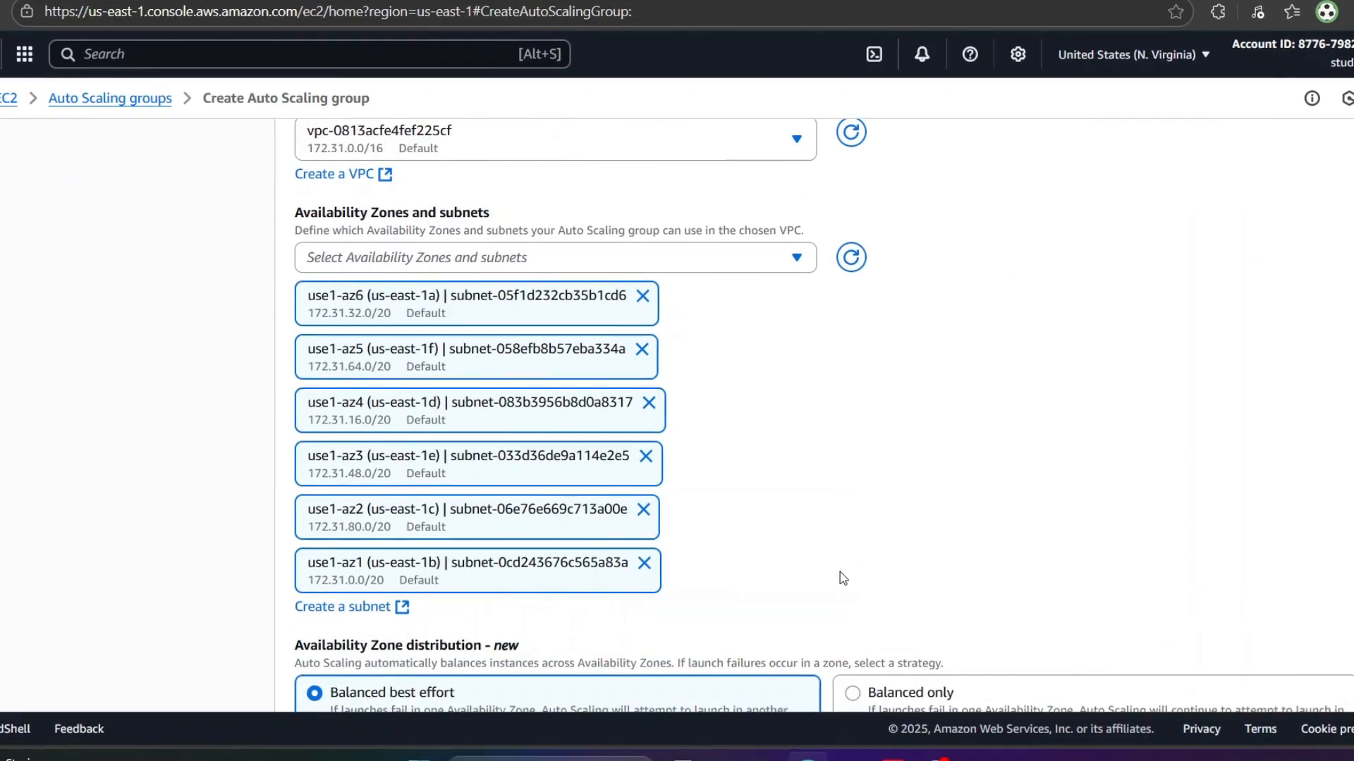
scroll(840, 572, down, 2)
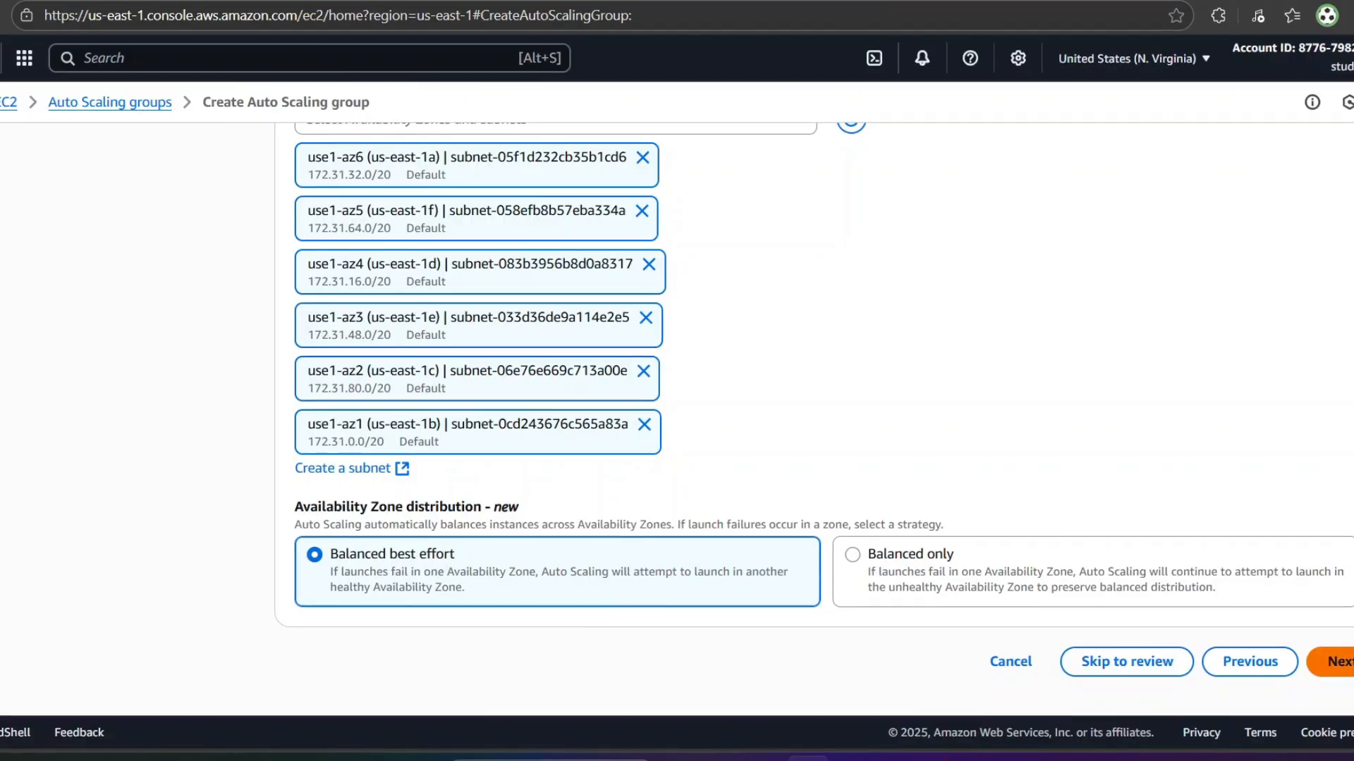
click(1339, 662)
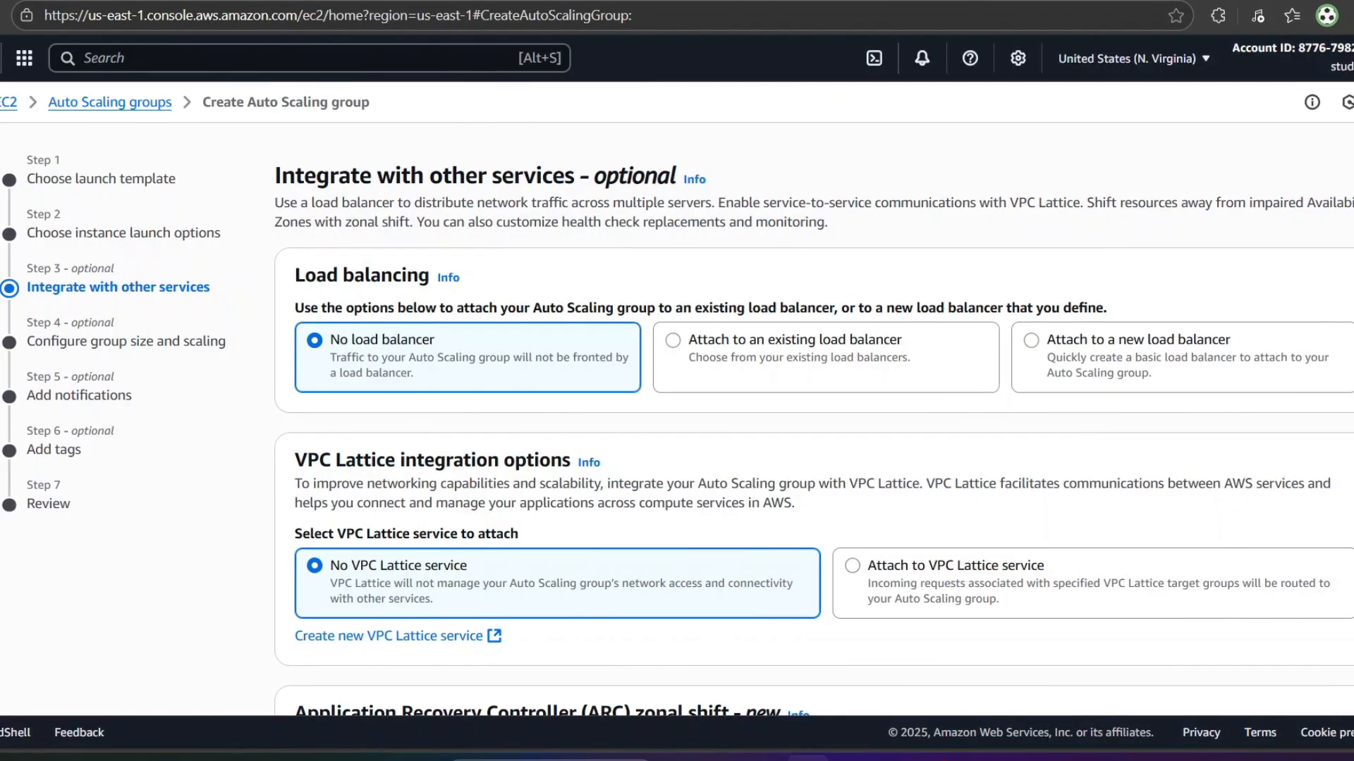
Step: Set the health check grace period to 10 seconds without a load balancer and proceed to the group size and scaling options
scroll(1107, 509, down, 8)
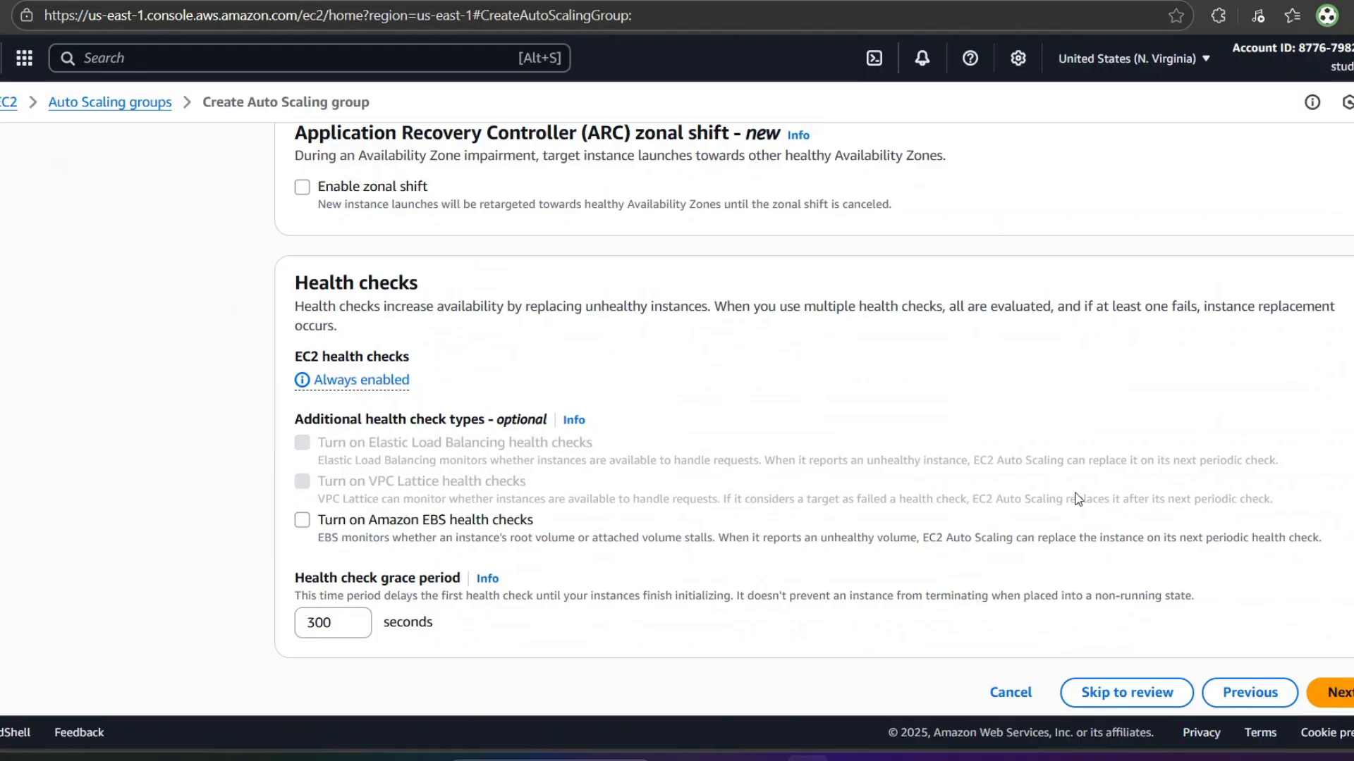
scroll(1073, 499, up, 4)
scroll(1073, 499, down, 5)
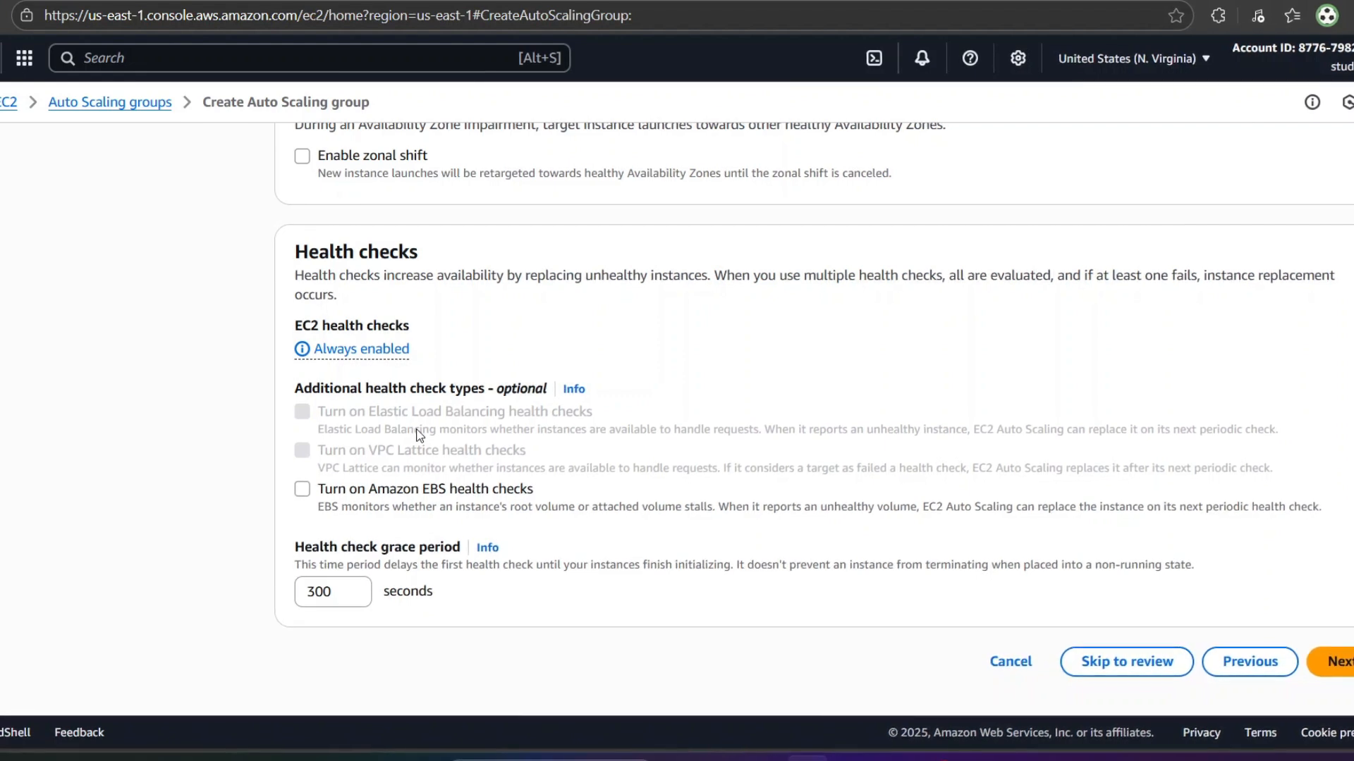
click(330, 591)
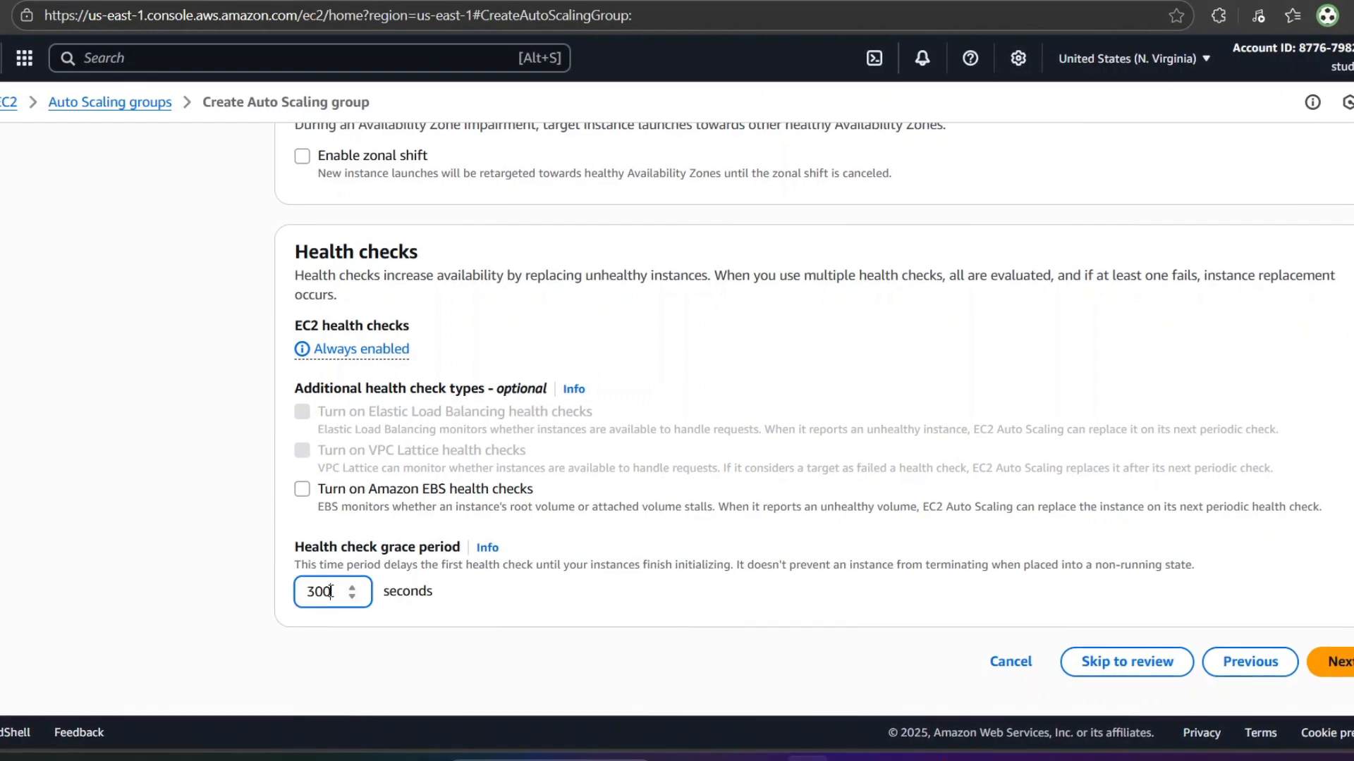
key(BackSpace)
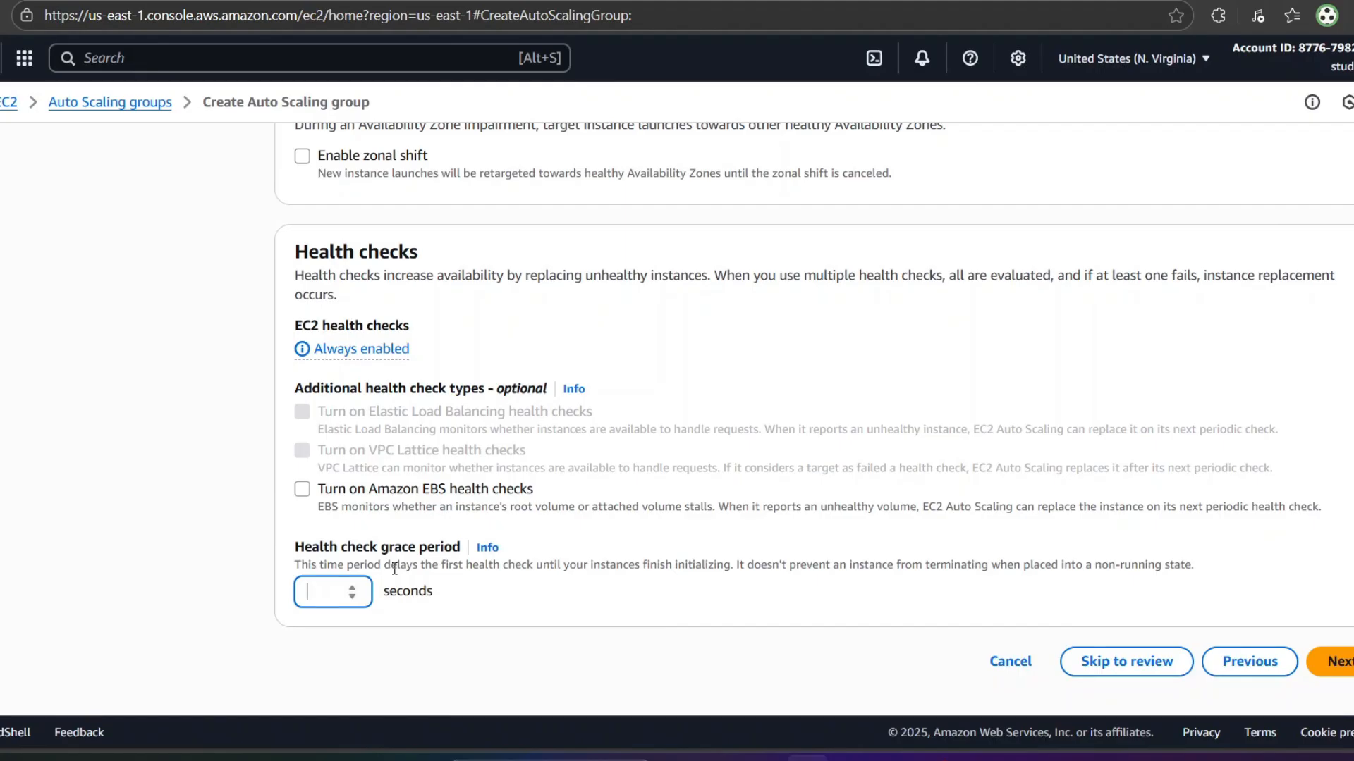
text(5)
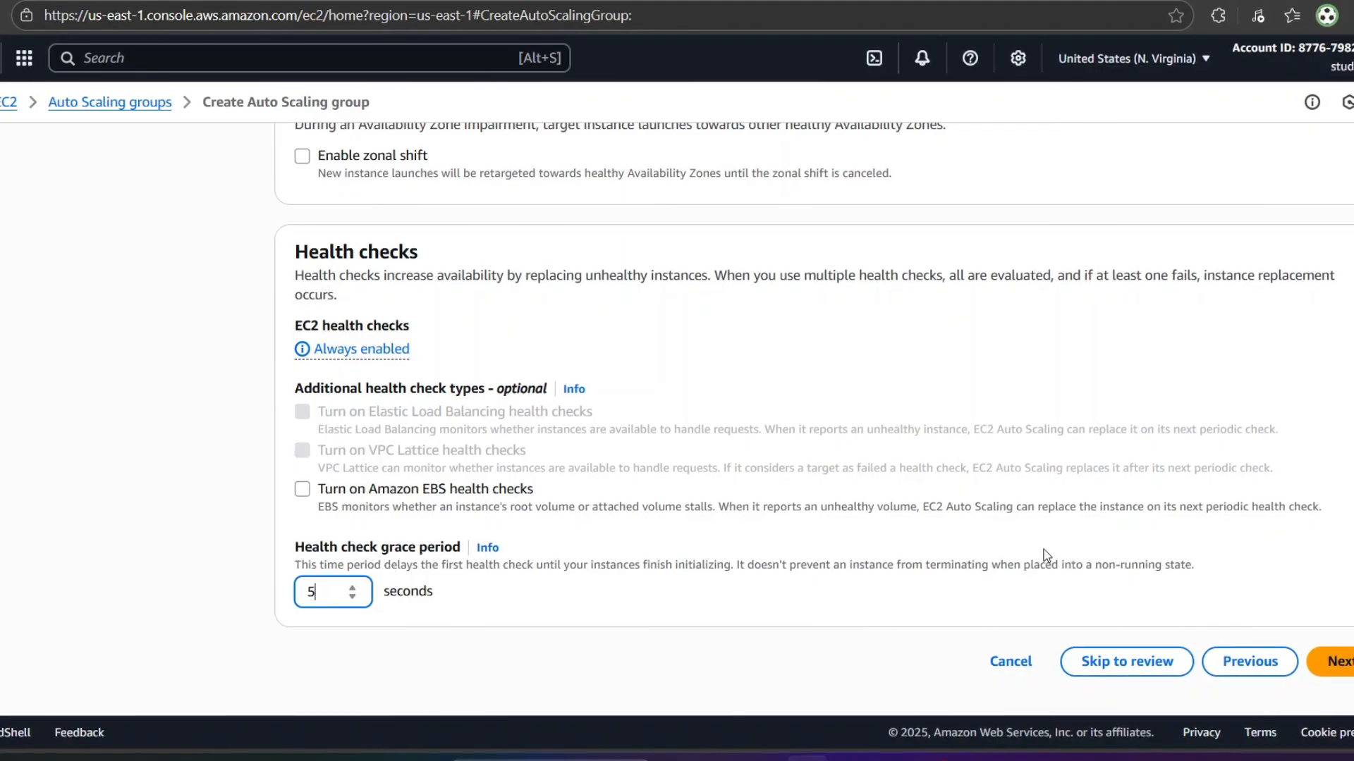
key(BackSpace)
text(10)
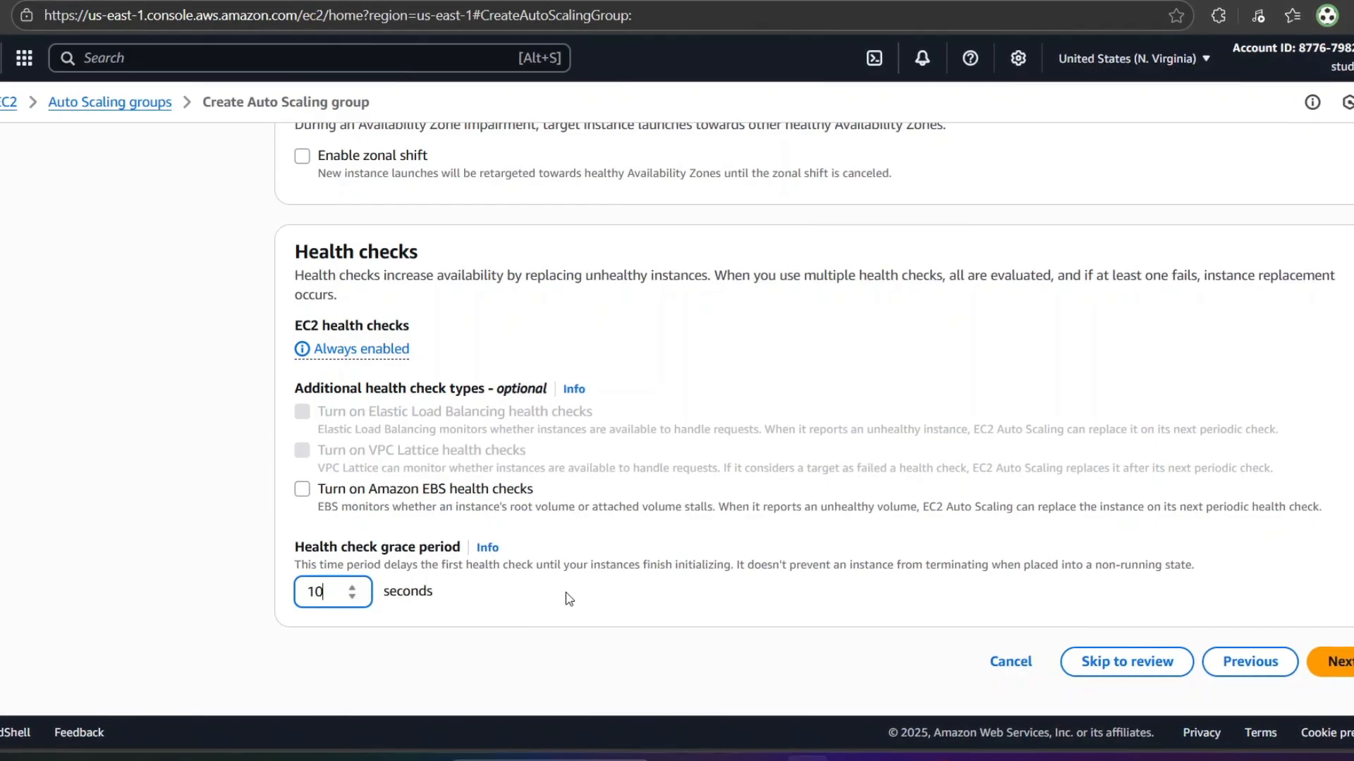
click(1329, 662)
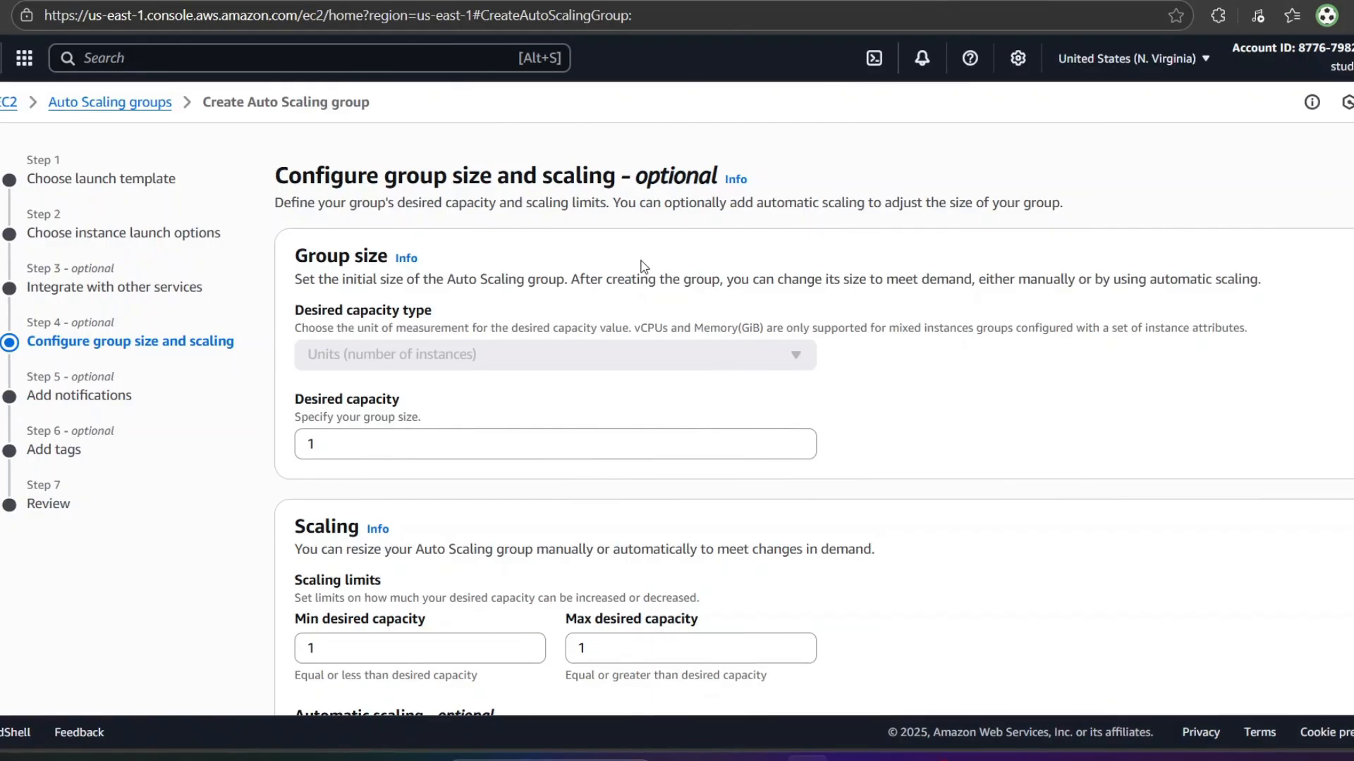
Step: Set the group's desired capacity to 2 and the max desired capacity to 4
double_click(293, 447)
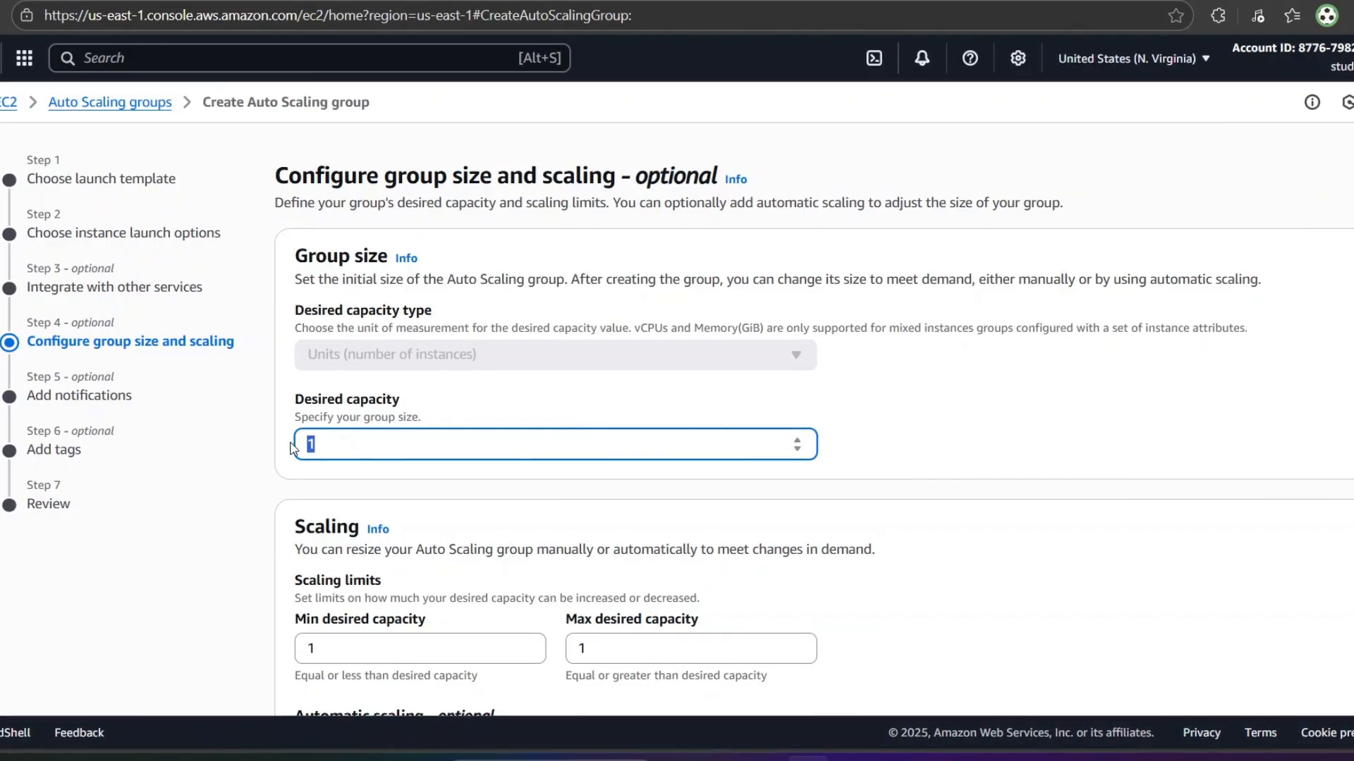
text(2)
click(449, 449)
scroll(449, 449, down, 1)
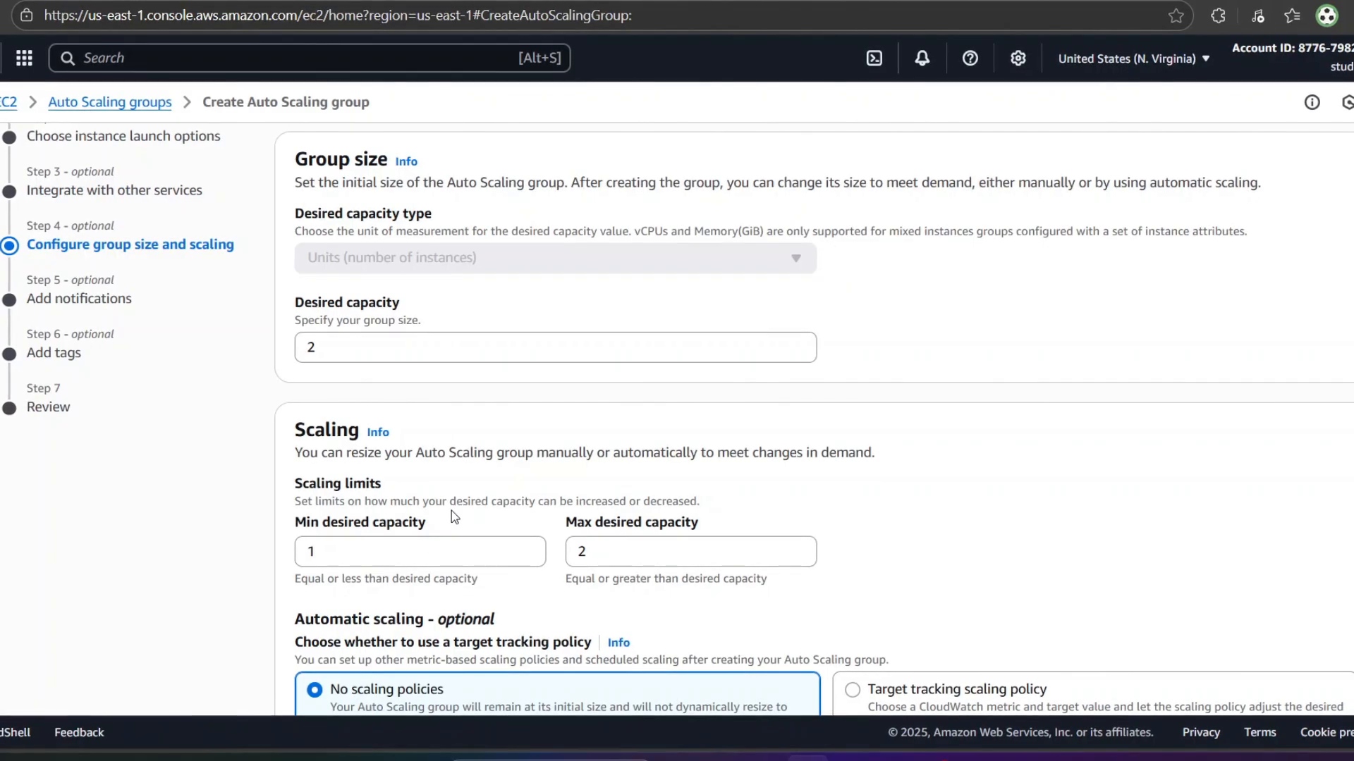
click(601, 545)
key(BackSpace)
text(4)
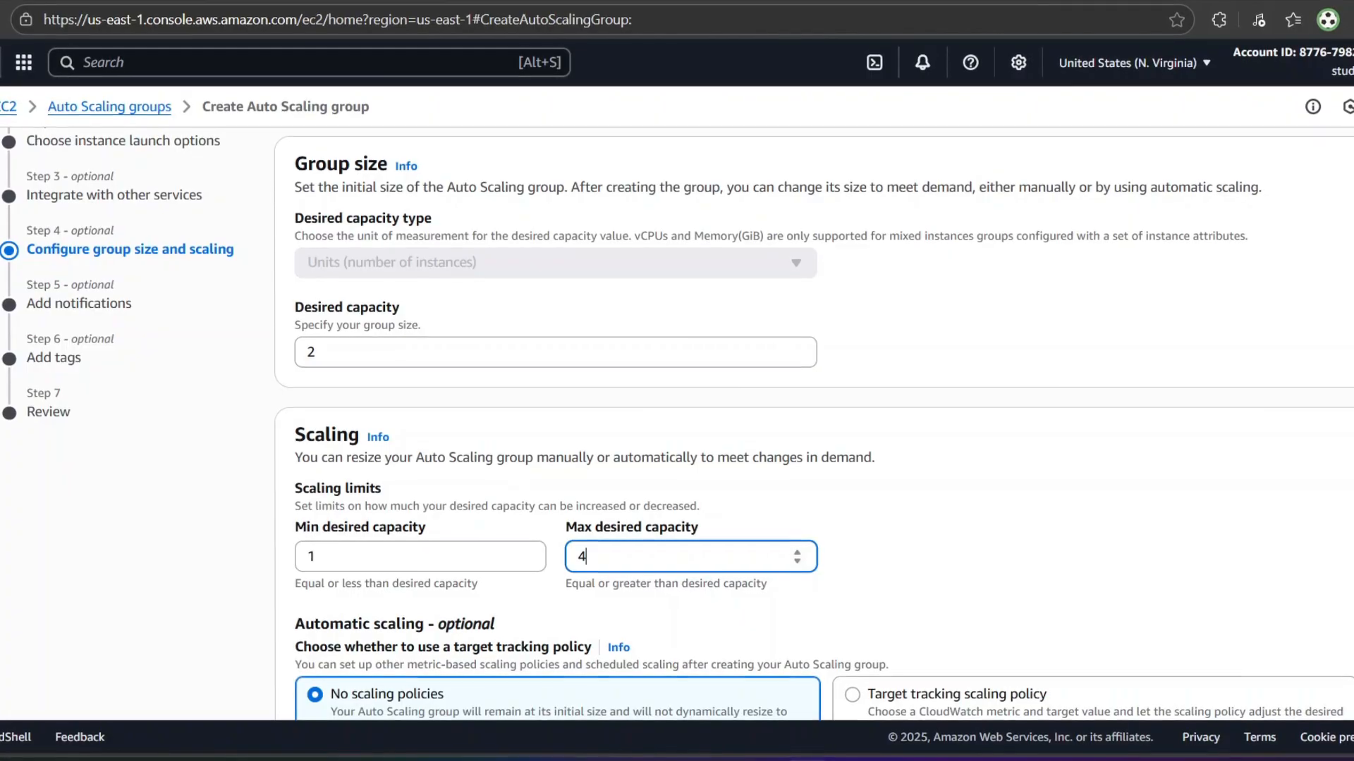
Step: Keep the default scaling, maintenance and capacity settings, and proceed to the review without adding notifications or tags
scroll(1088, 564, down, 5)
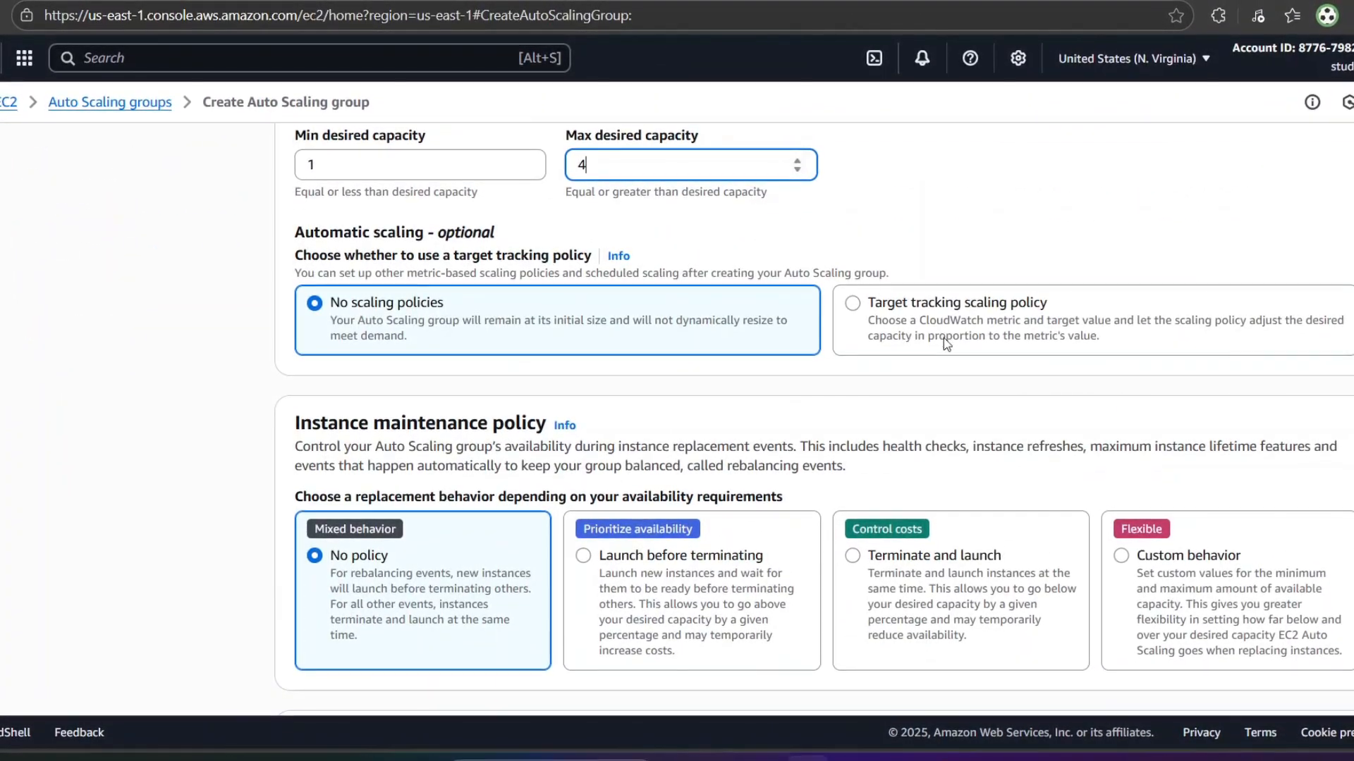
scroll(966, 324, down, 3)
scroll(967, 324, down, 2)
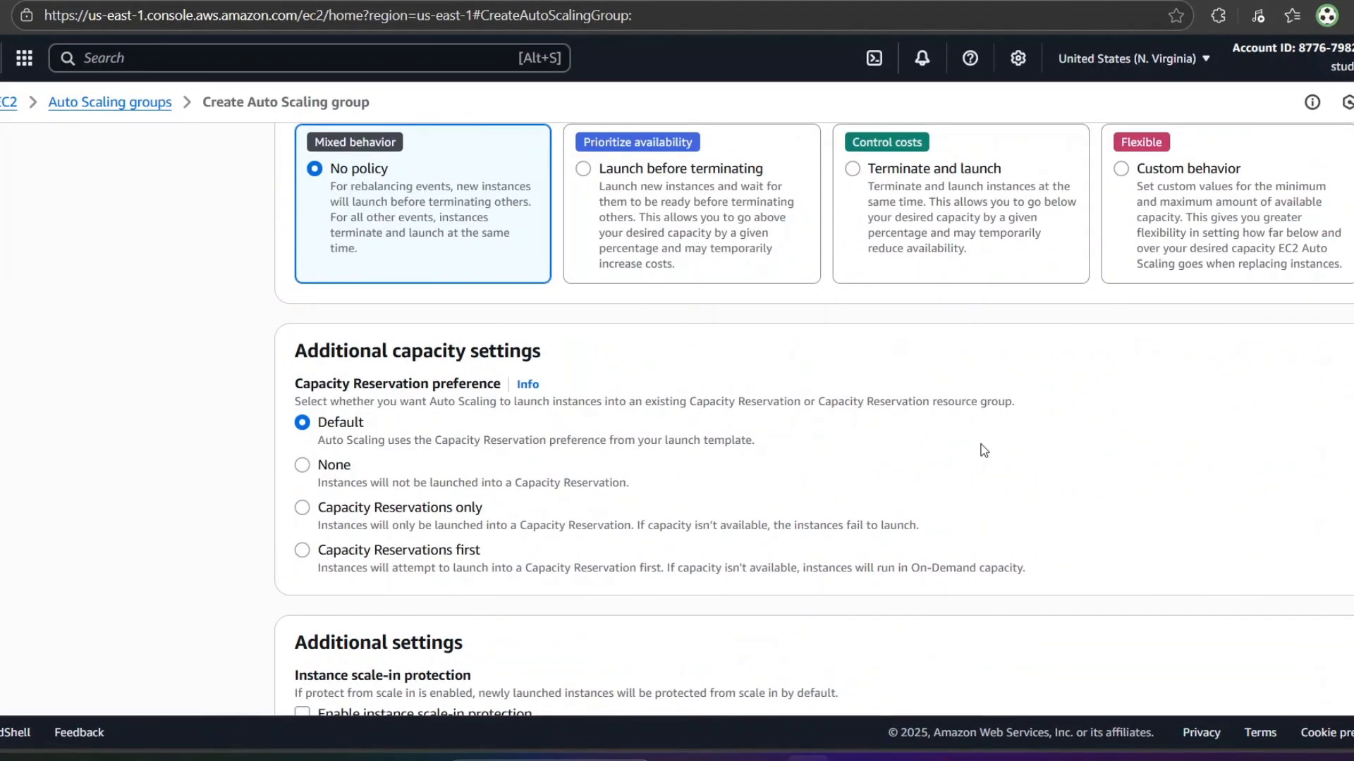
scroll(982, 447, down, 3)
scroll(360, 295, up, 6)
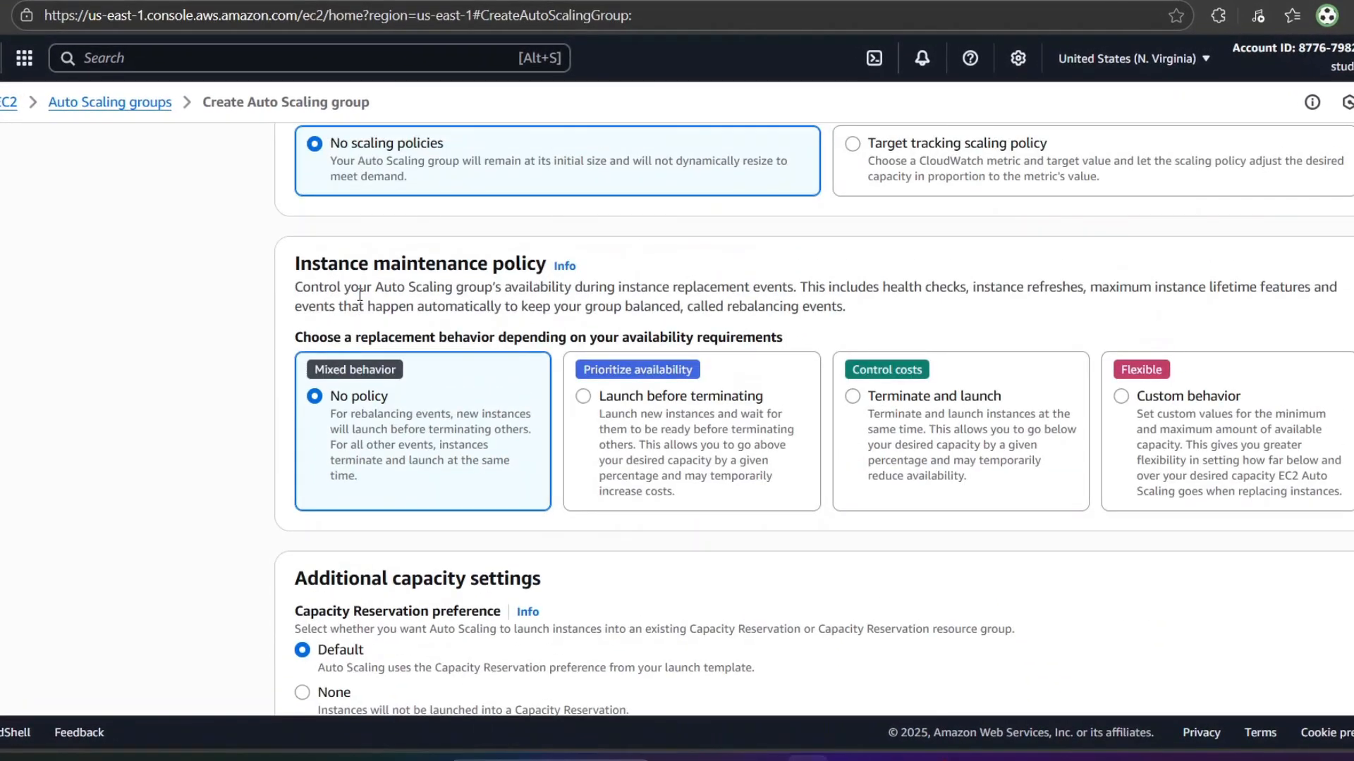
scroll(795, 520, down, 5)
click(1343, 659)
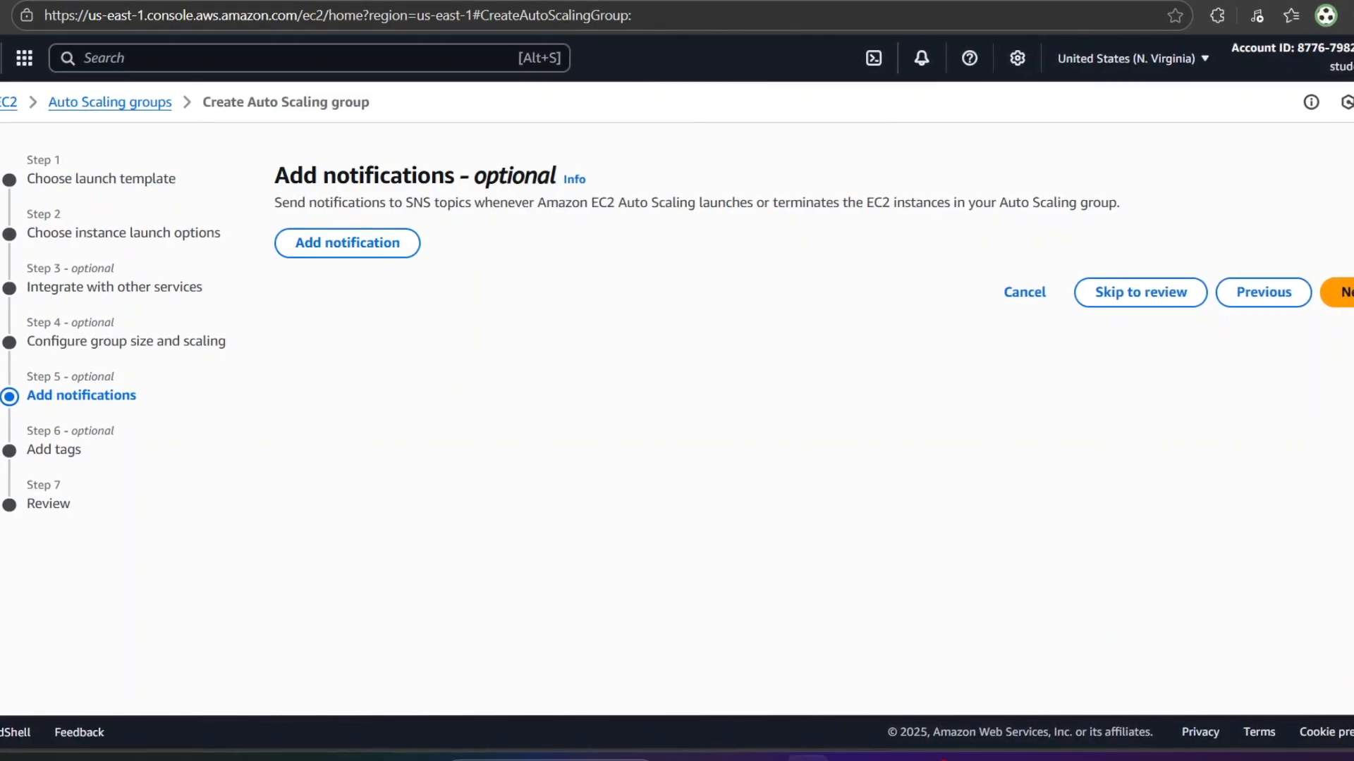
click(1341, 293)
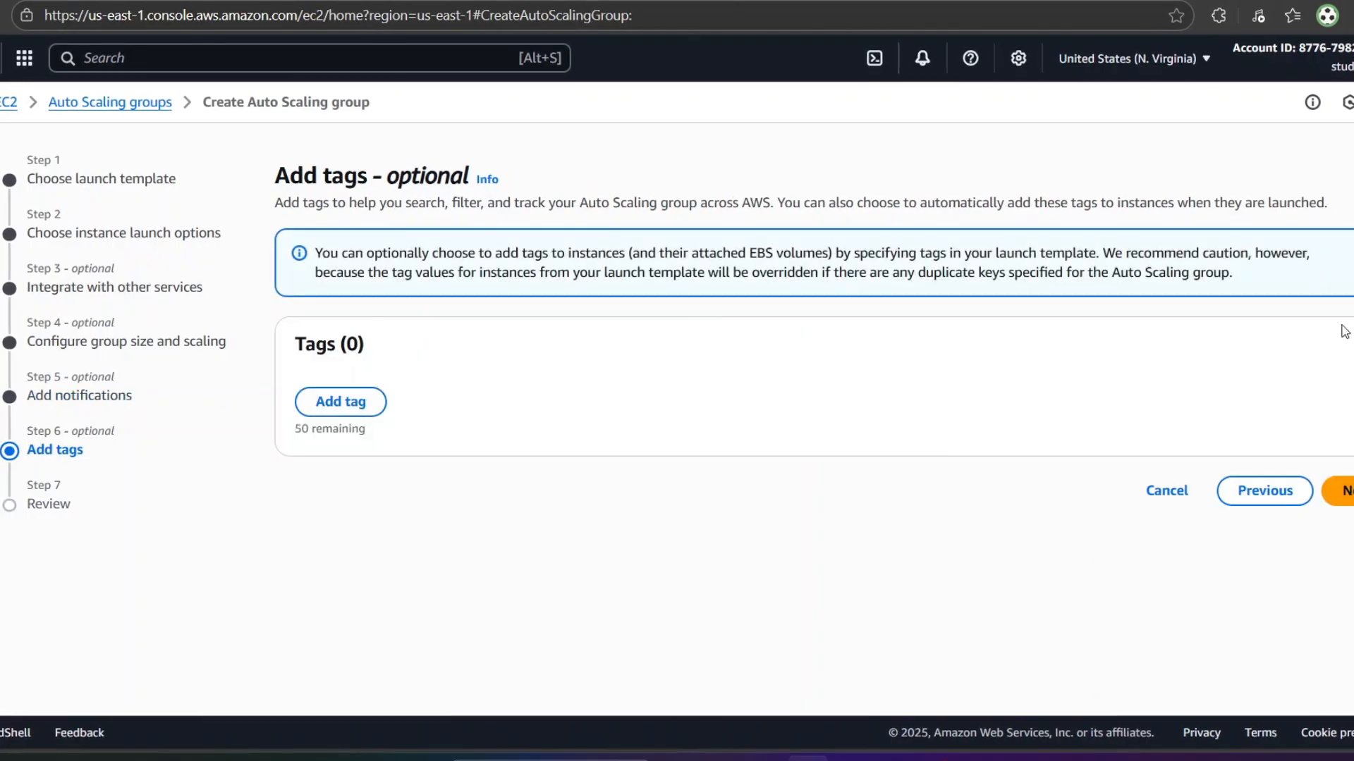
click(1340, 490)
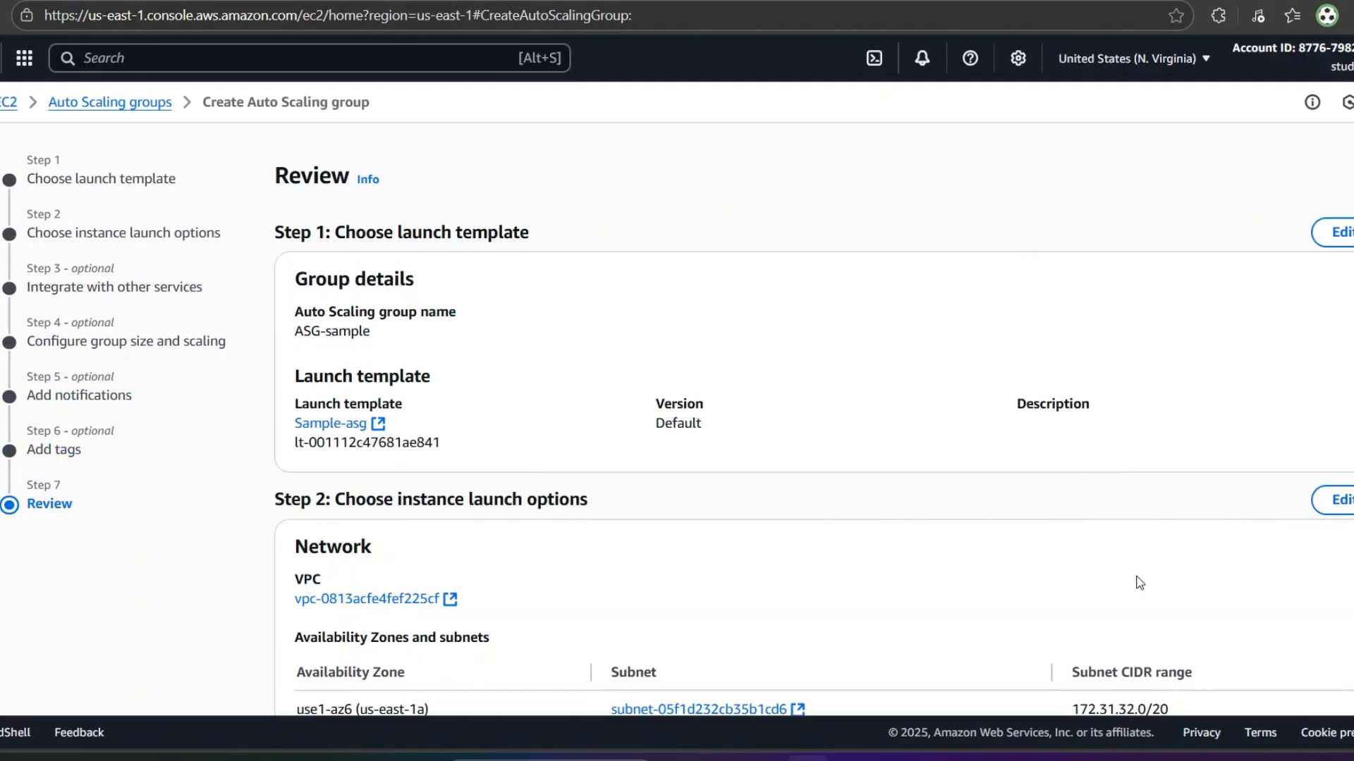
Step: Review the ASG-sample configuration and create the Auto Scaling group
scroll(1140, 583, down, 8)
scroll(1021, 565, up, 5)
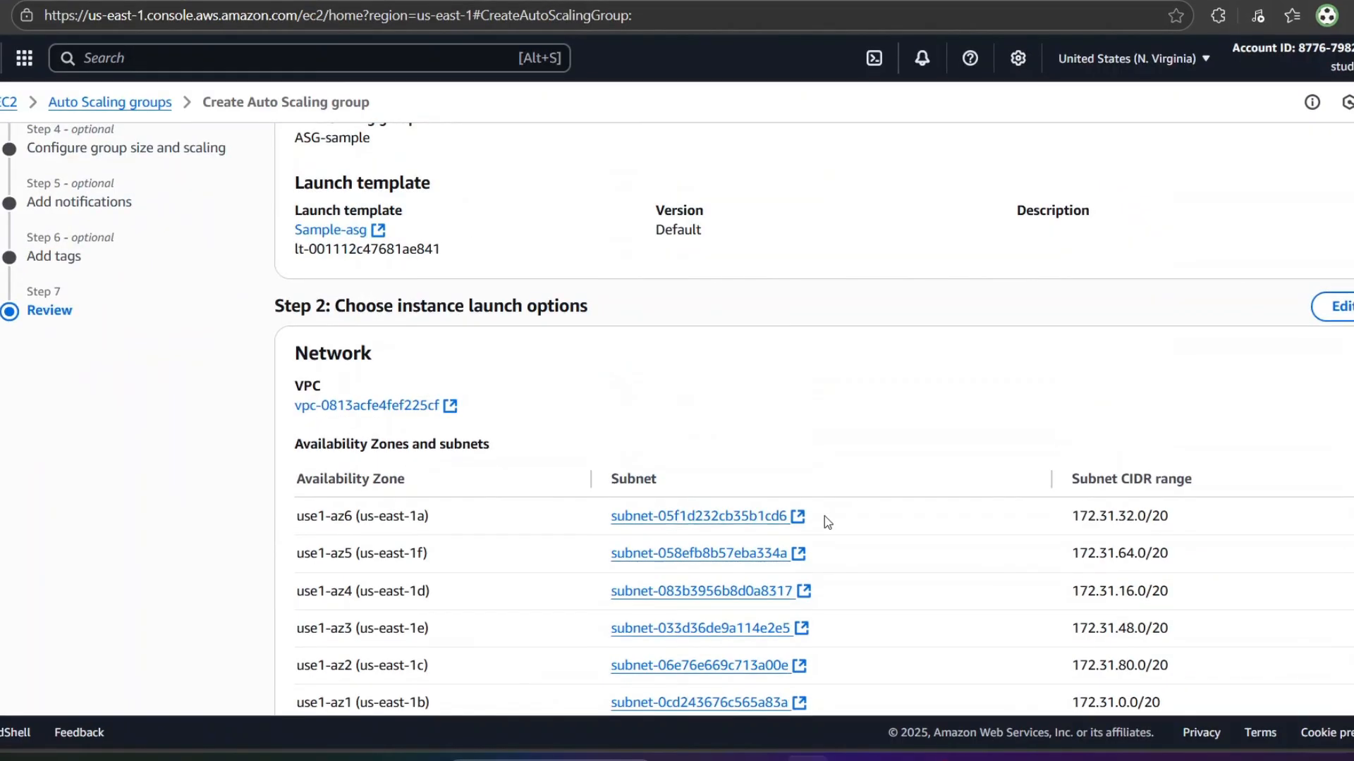
scroll(823, 516, down, 15)
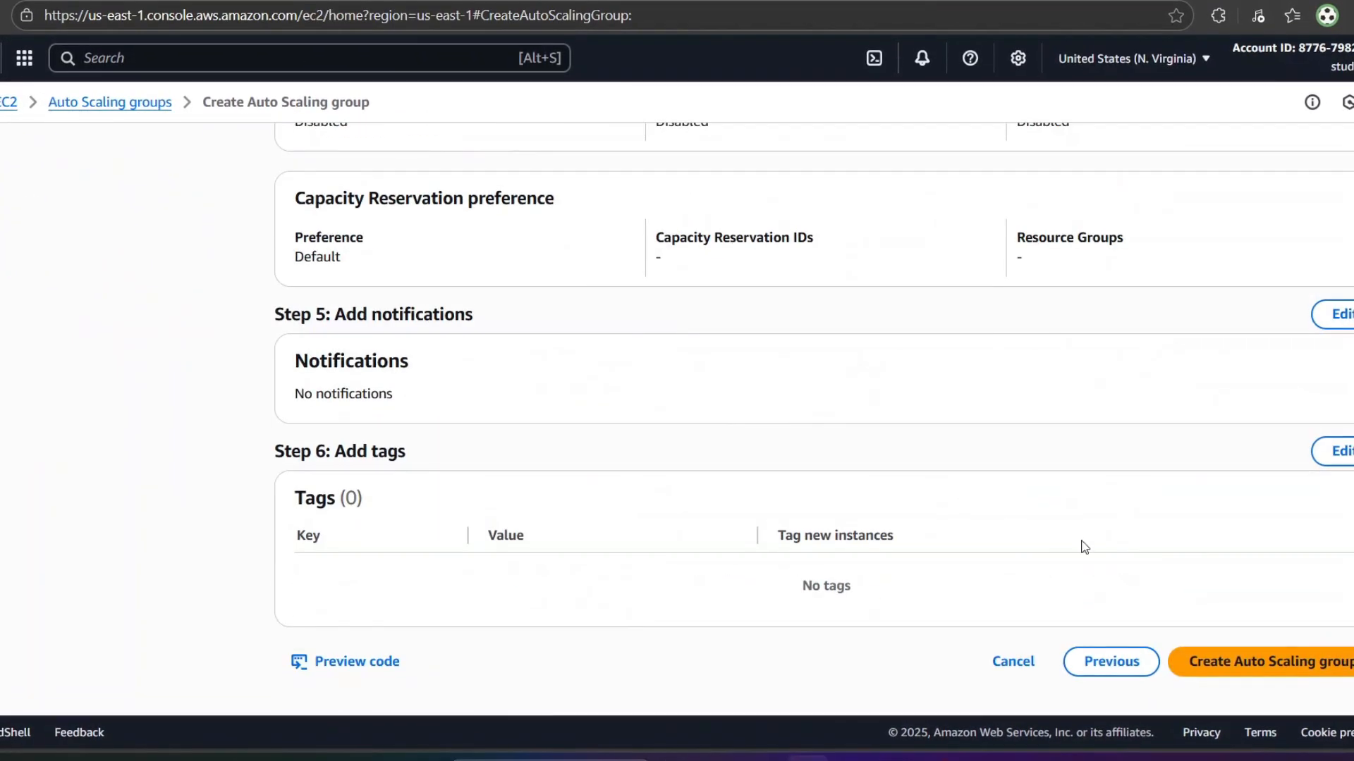
click(1294, 656)
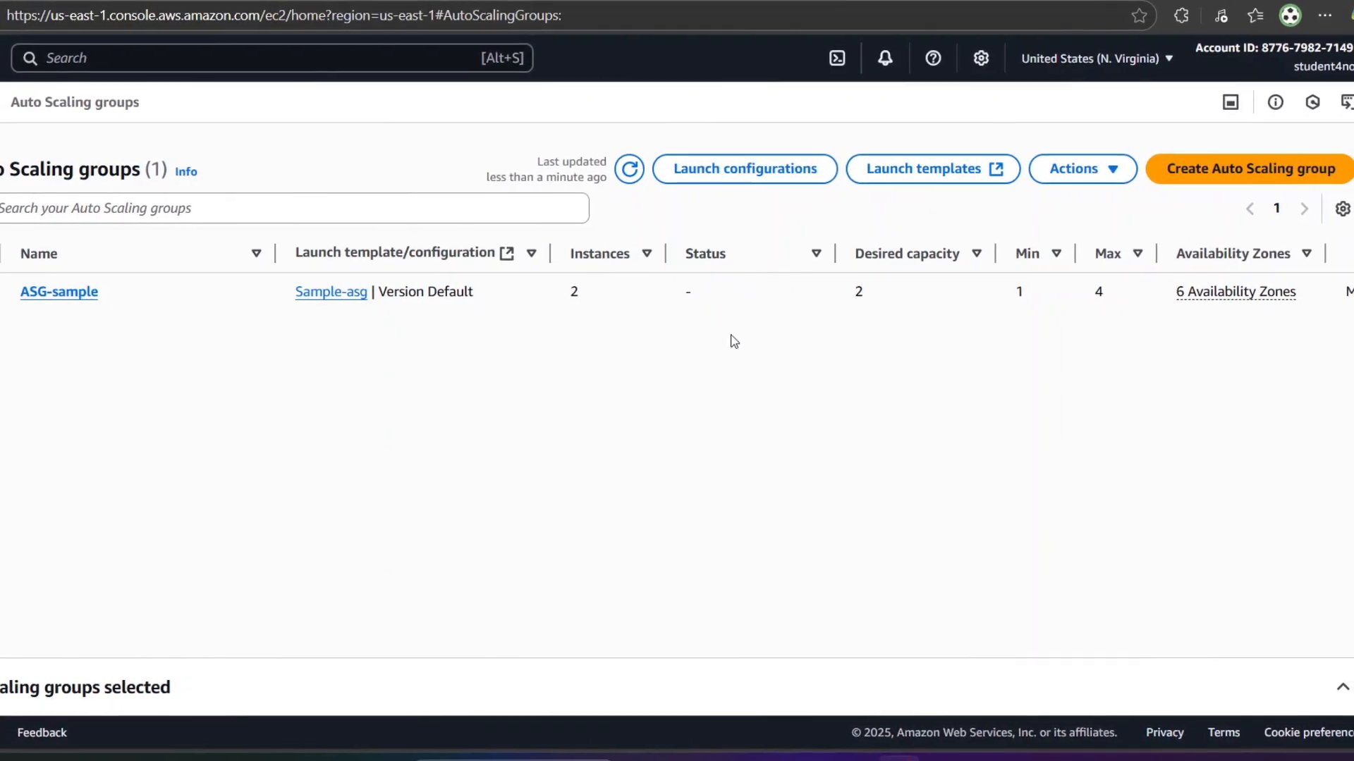
Step: Go to the EC2 instances list and refresh it to check the instances launched by the group
click(2, 102)
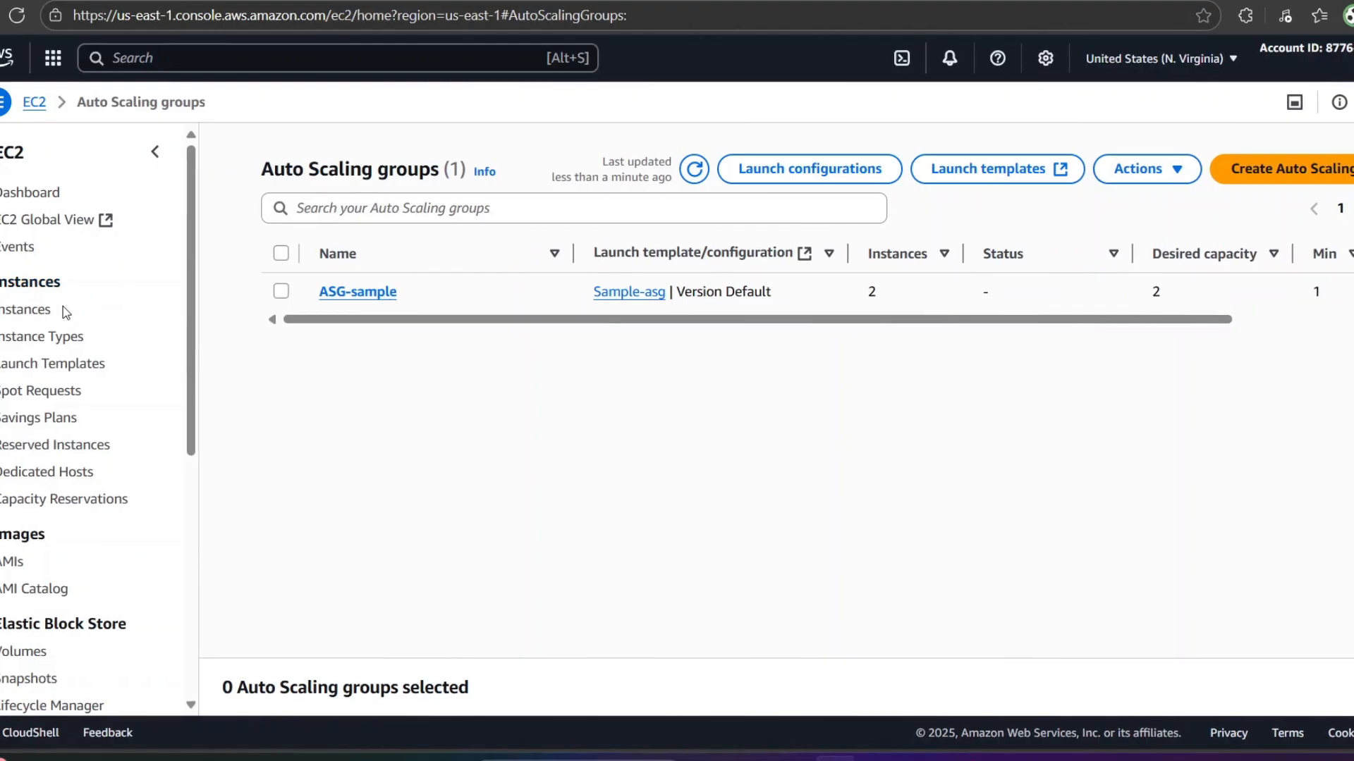
click(41, 311)
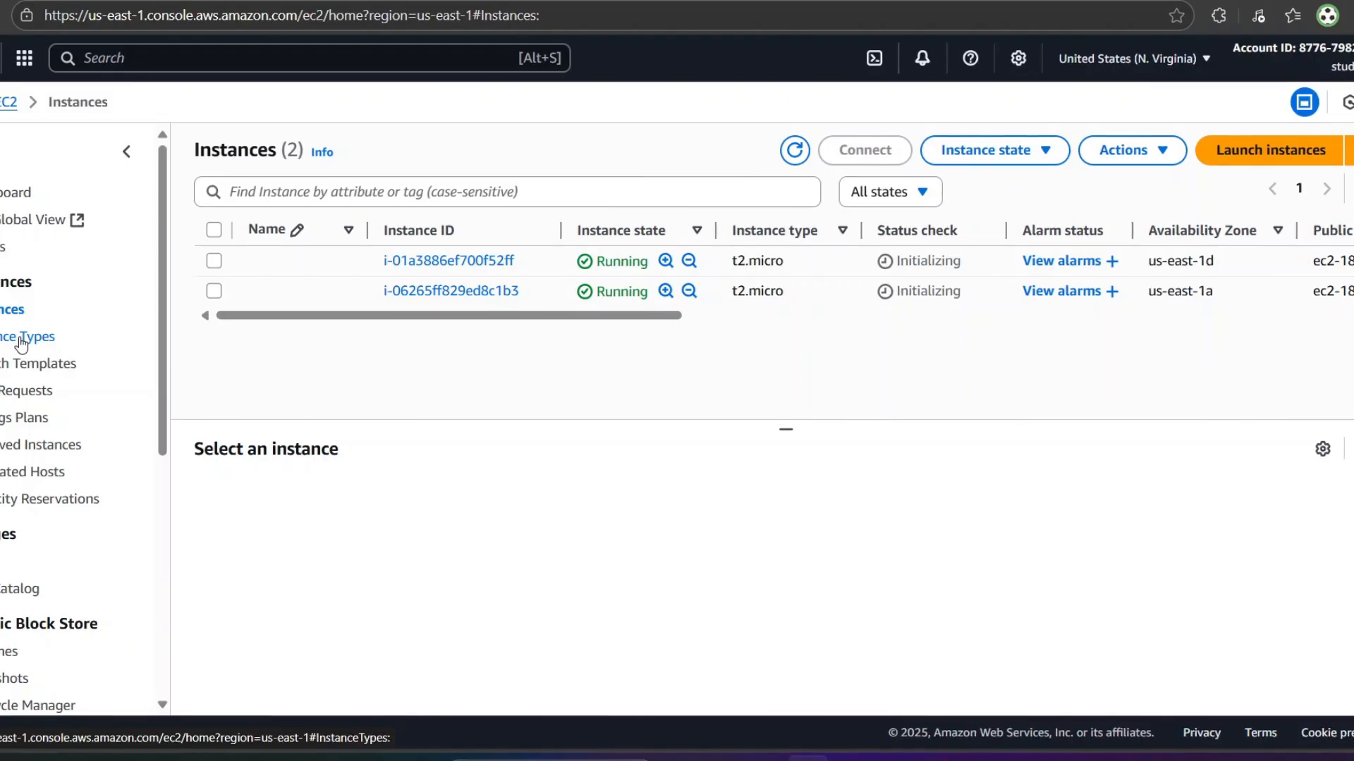
click(794, 151)
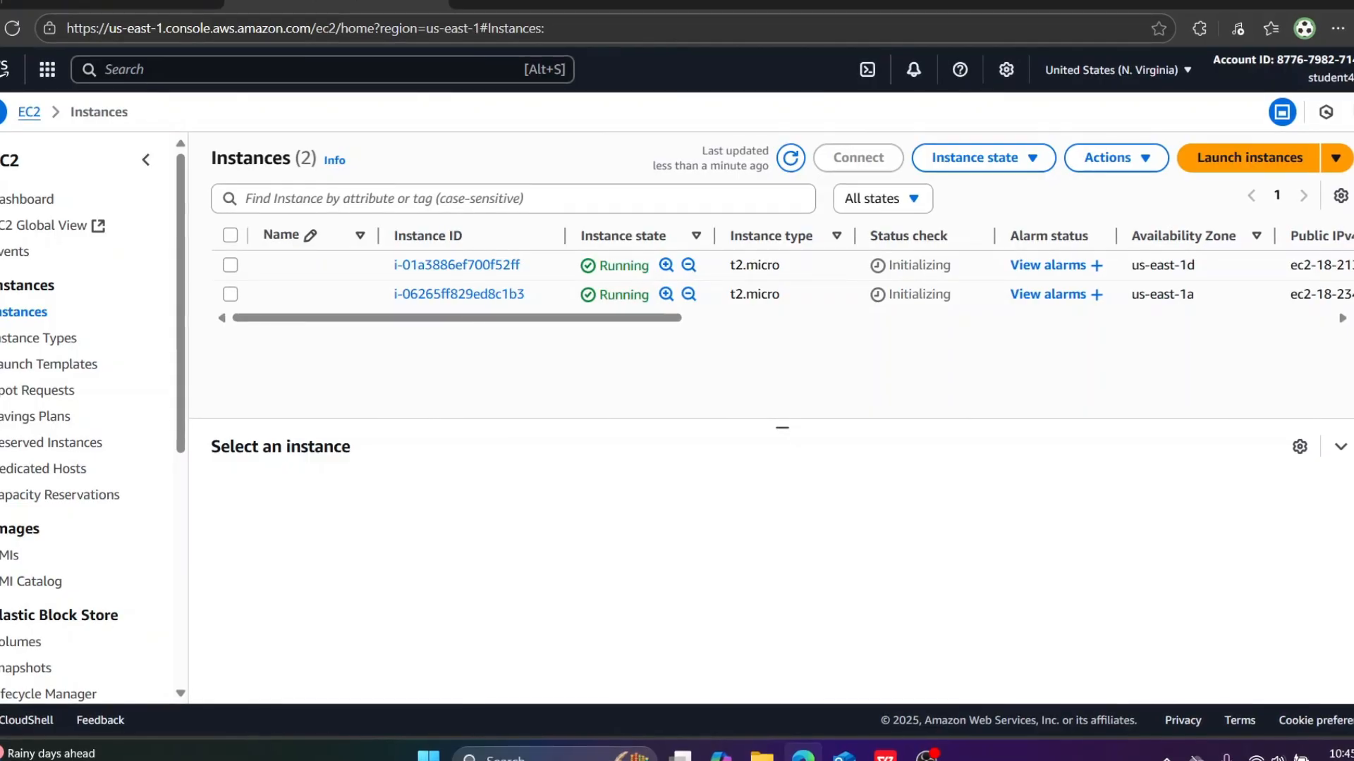
Step: Stop the t2.micro instance in us-east-1a, leaving Skip OS shutdown off
click(230, 293)
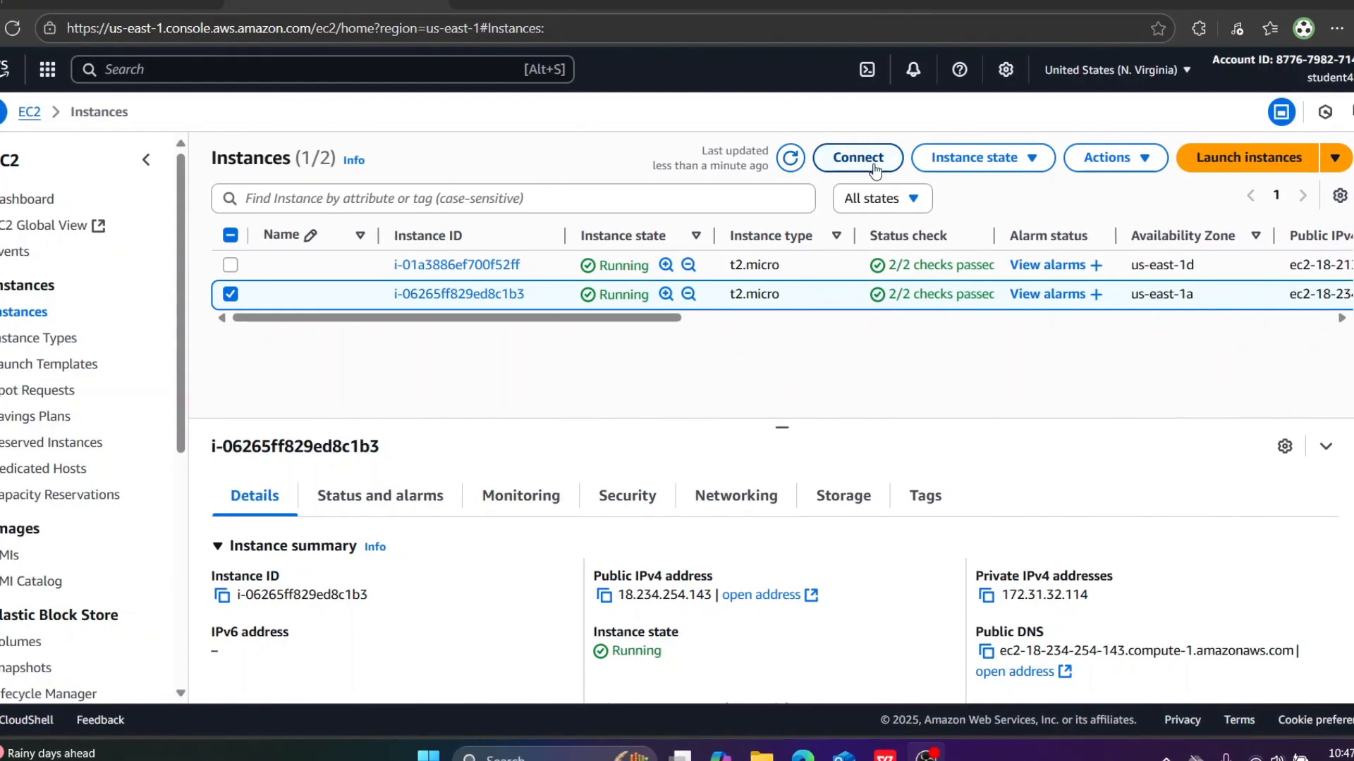
click(948, 162)
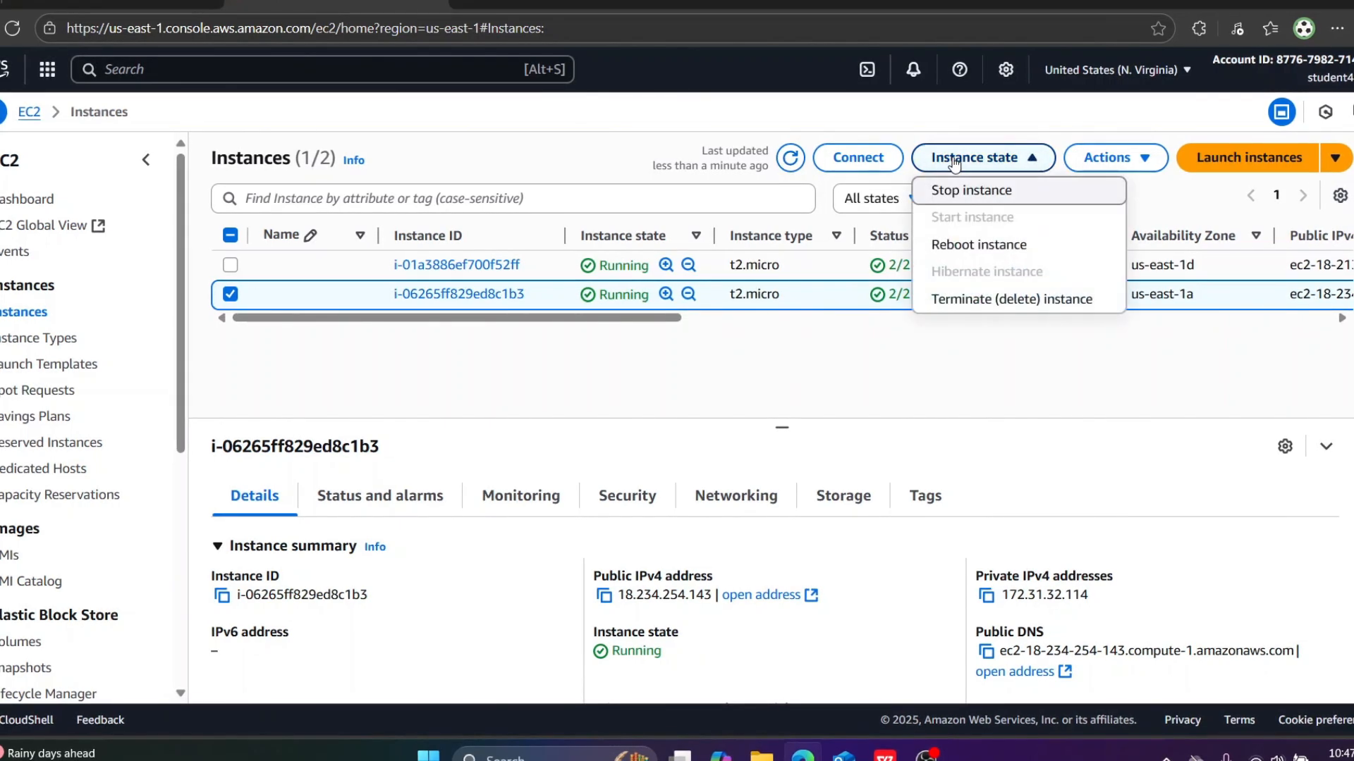
click(969, 192)
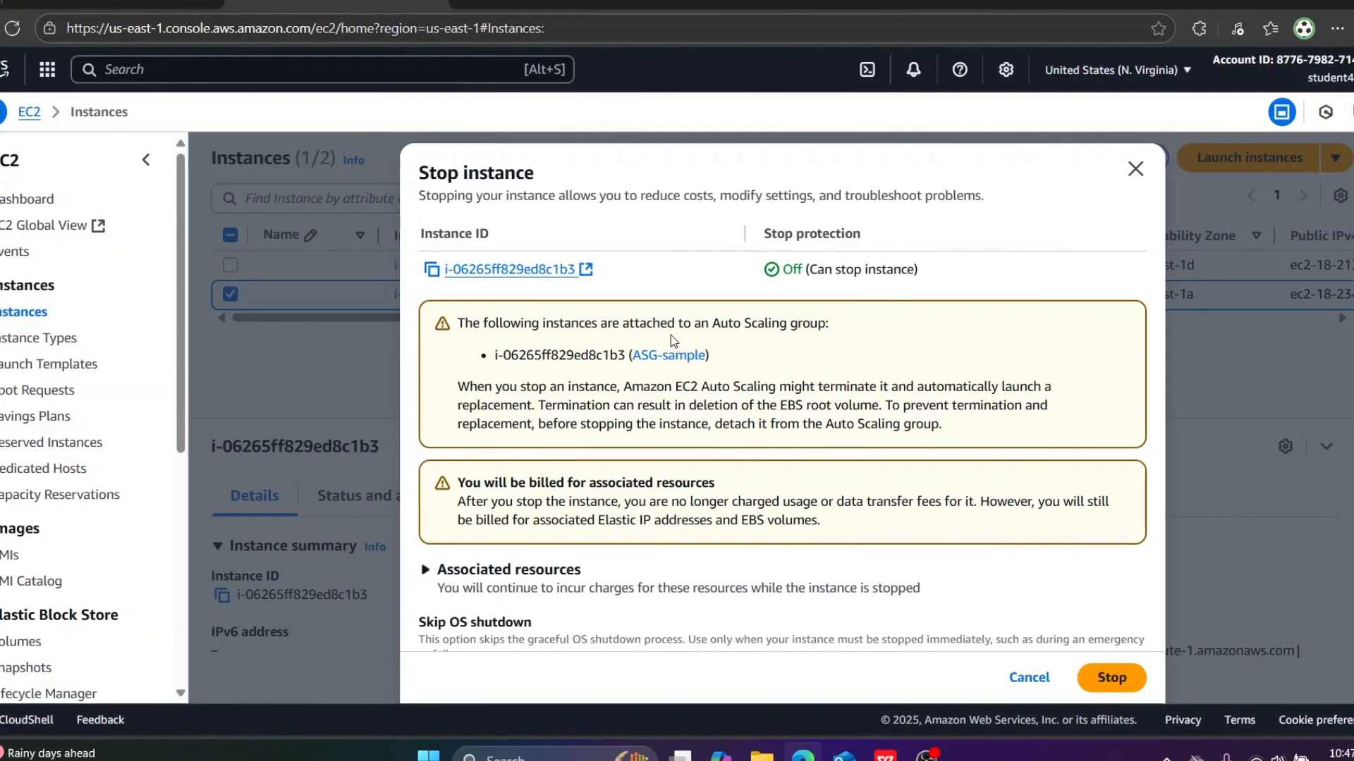
scroll(640, 340, down, 2)
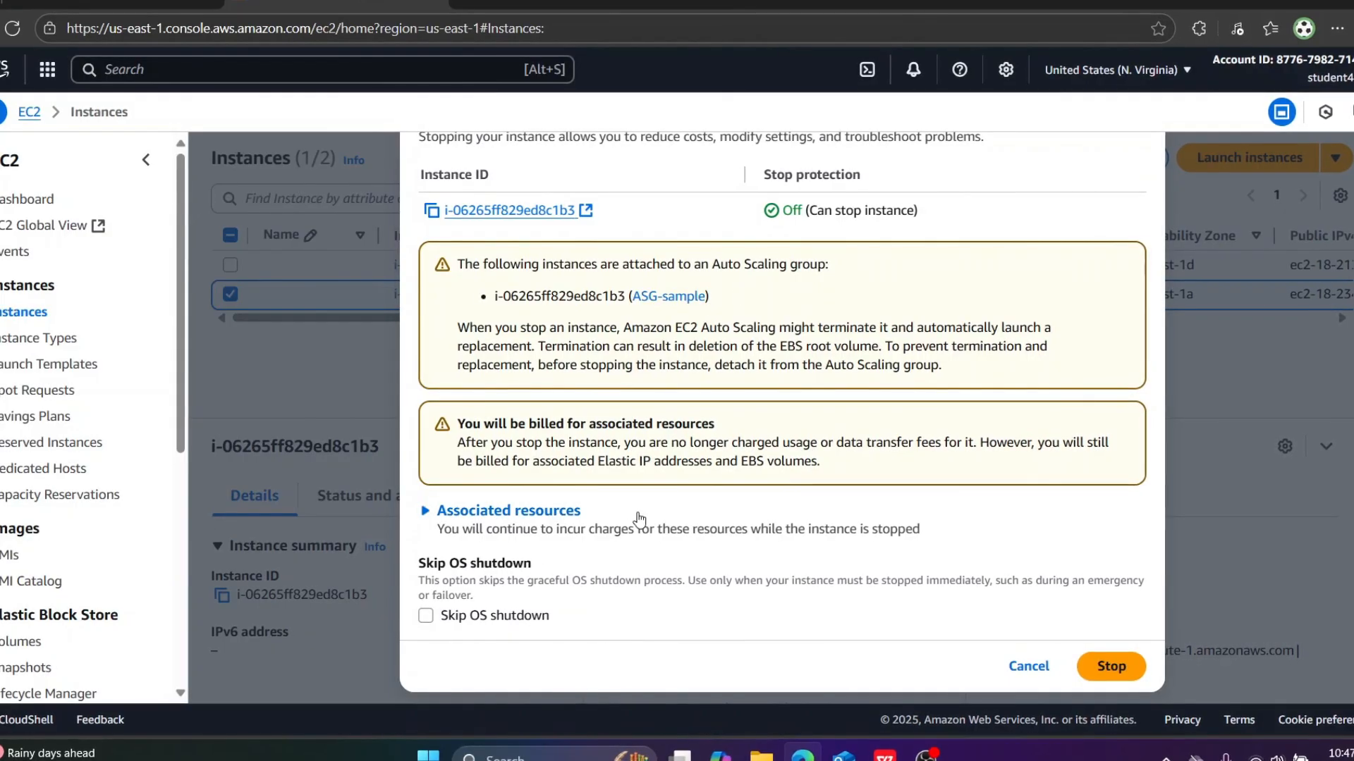
click(1108, 666)
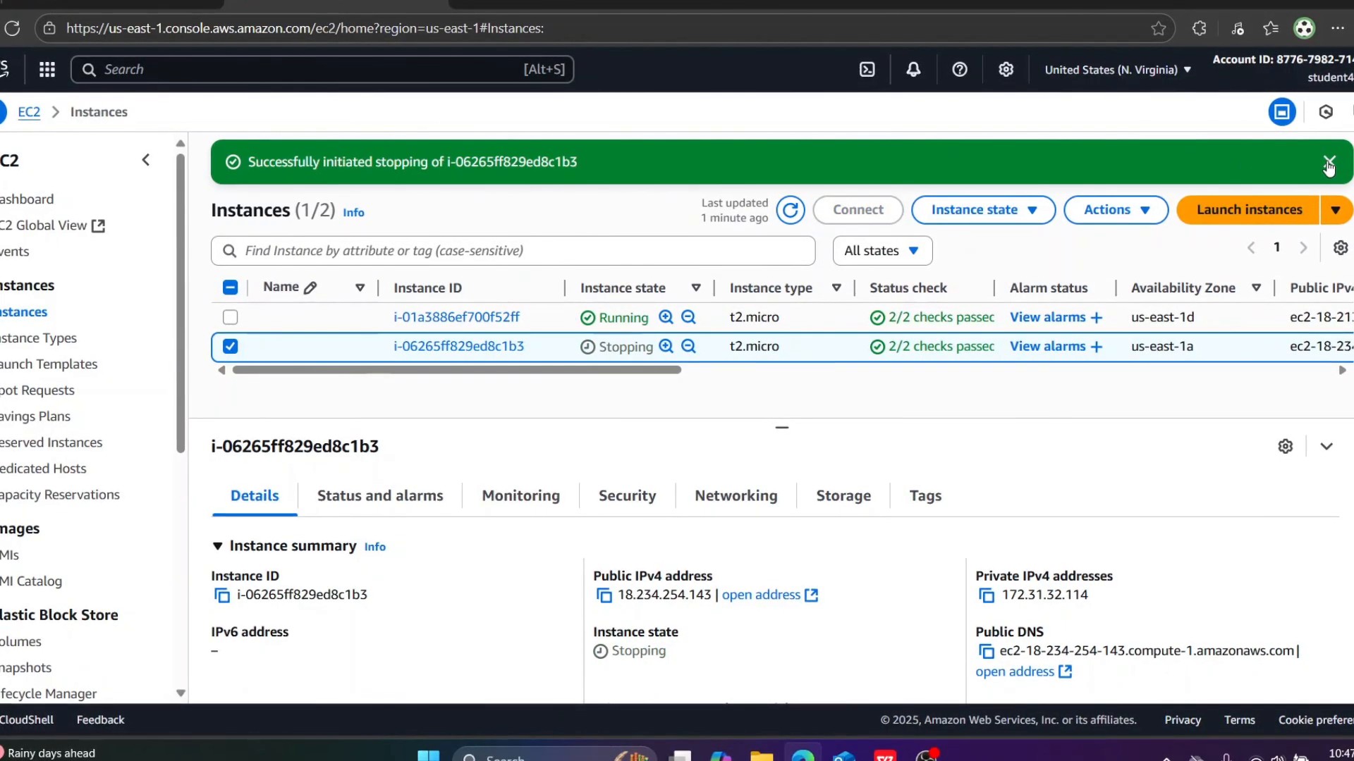
Step: Refresh the instances list repeatedly to check the stopped instance's state and look for a replacement instance
click(788, 166)
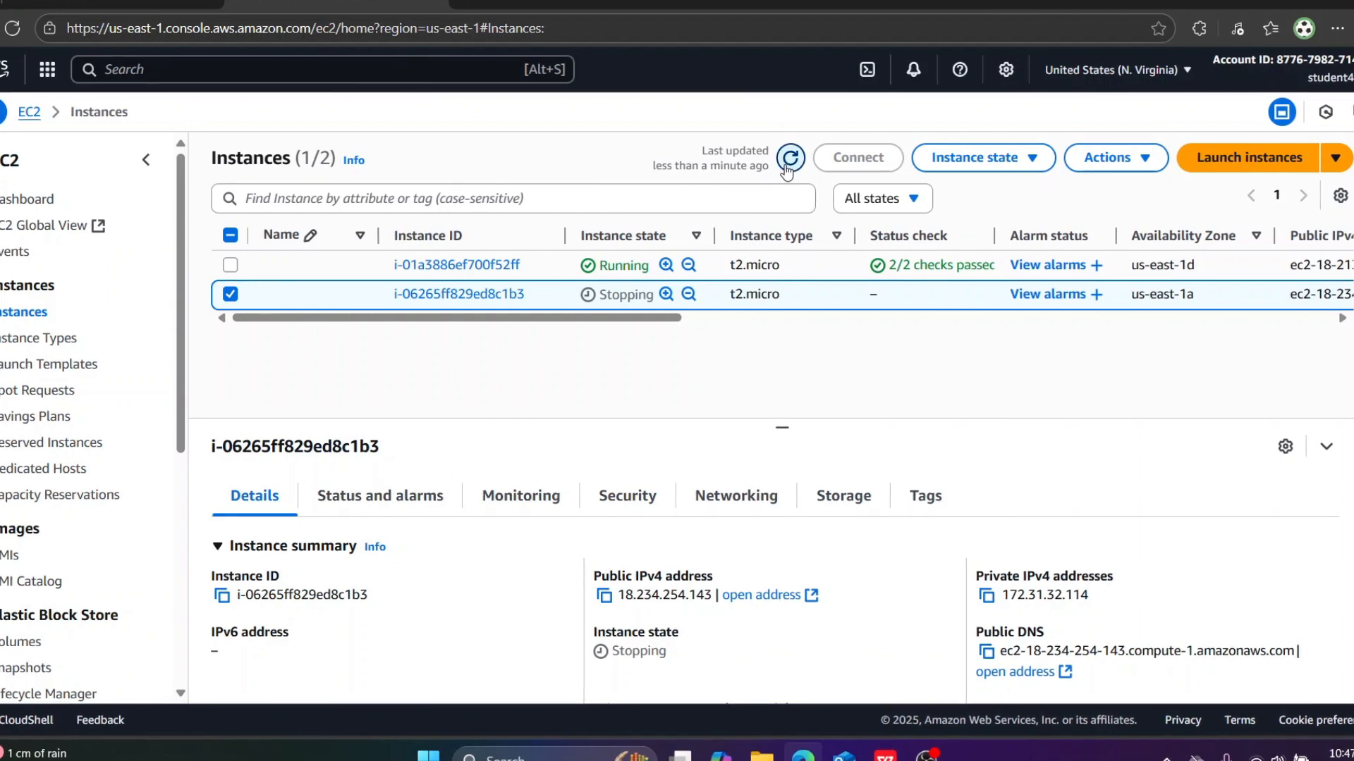
click(786, 168)
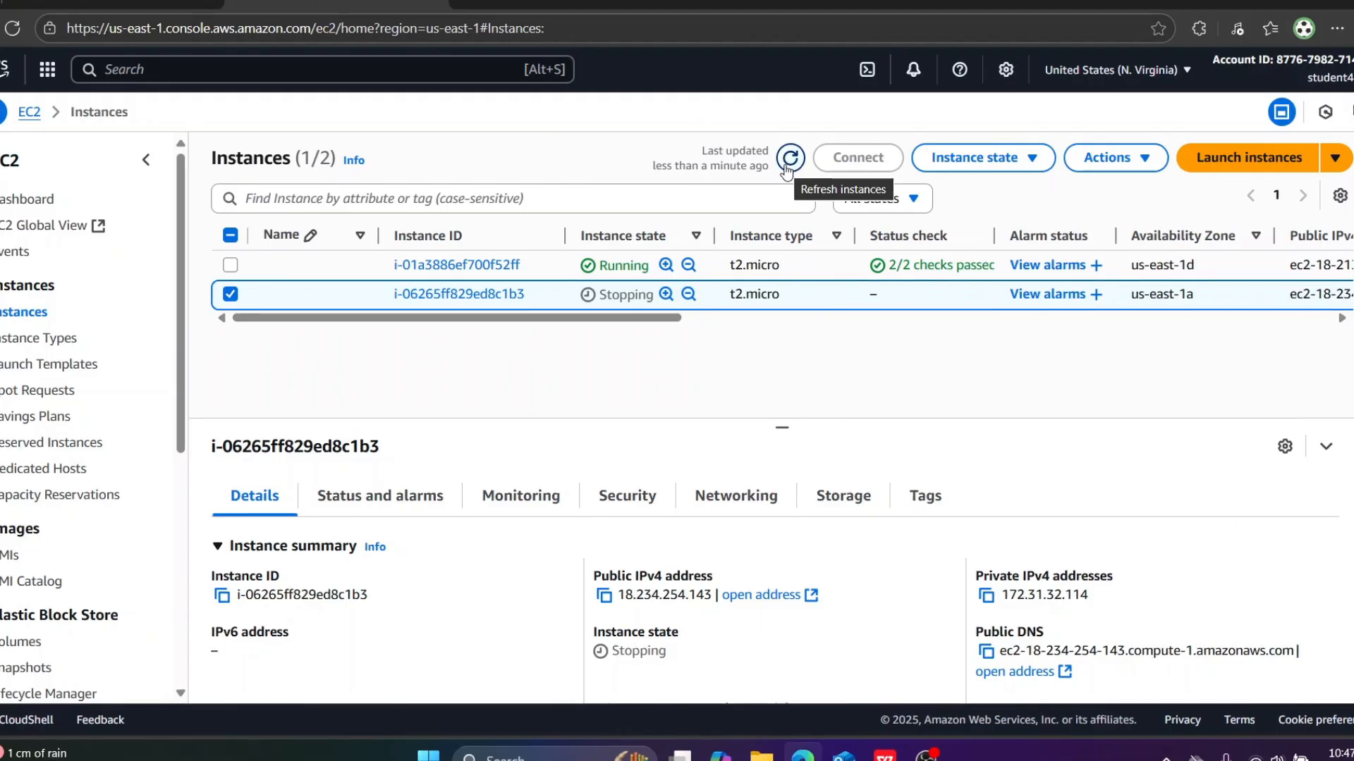
click(786, 166)
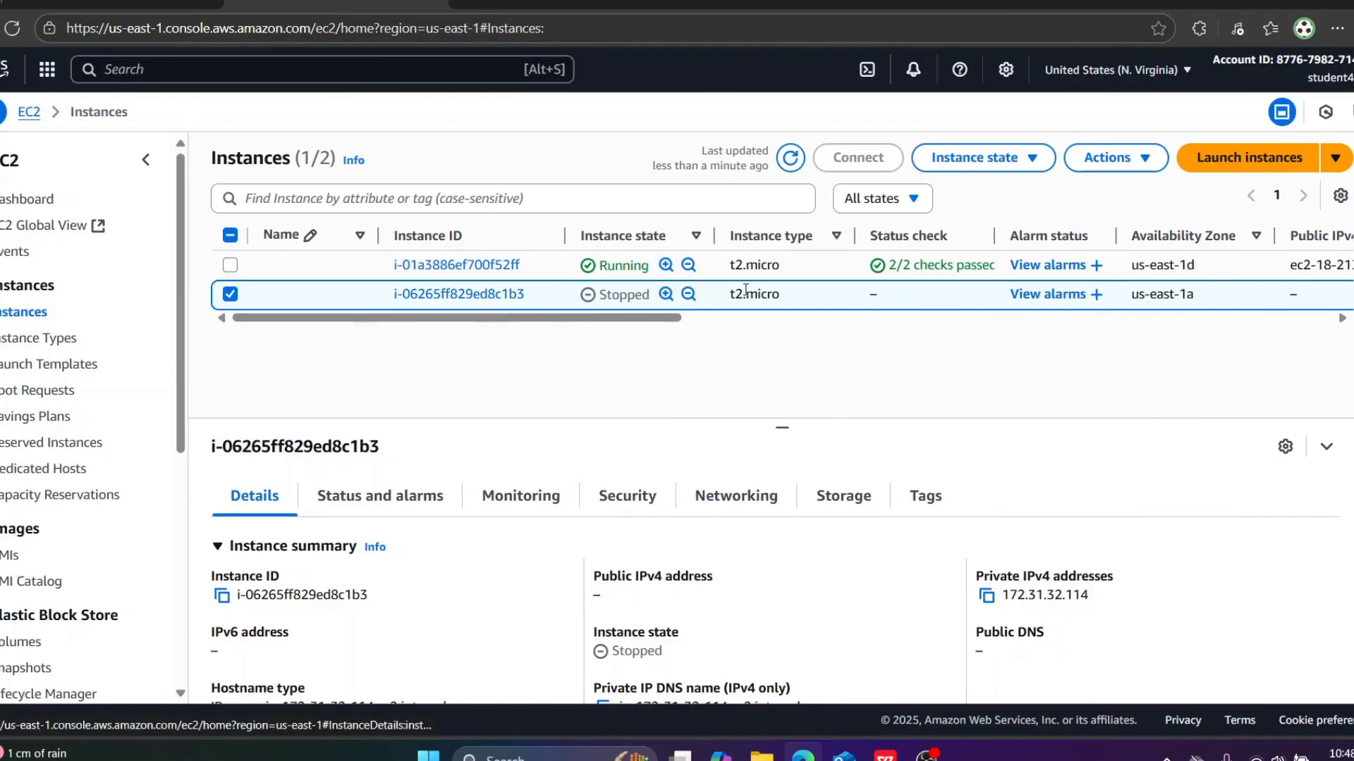
click(790, 158)
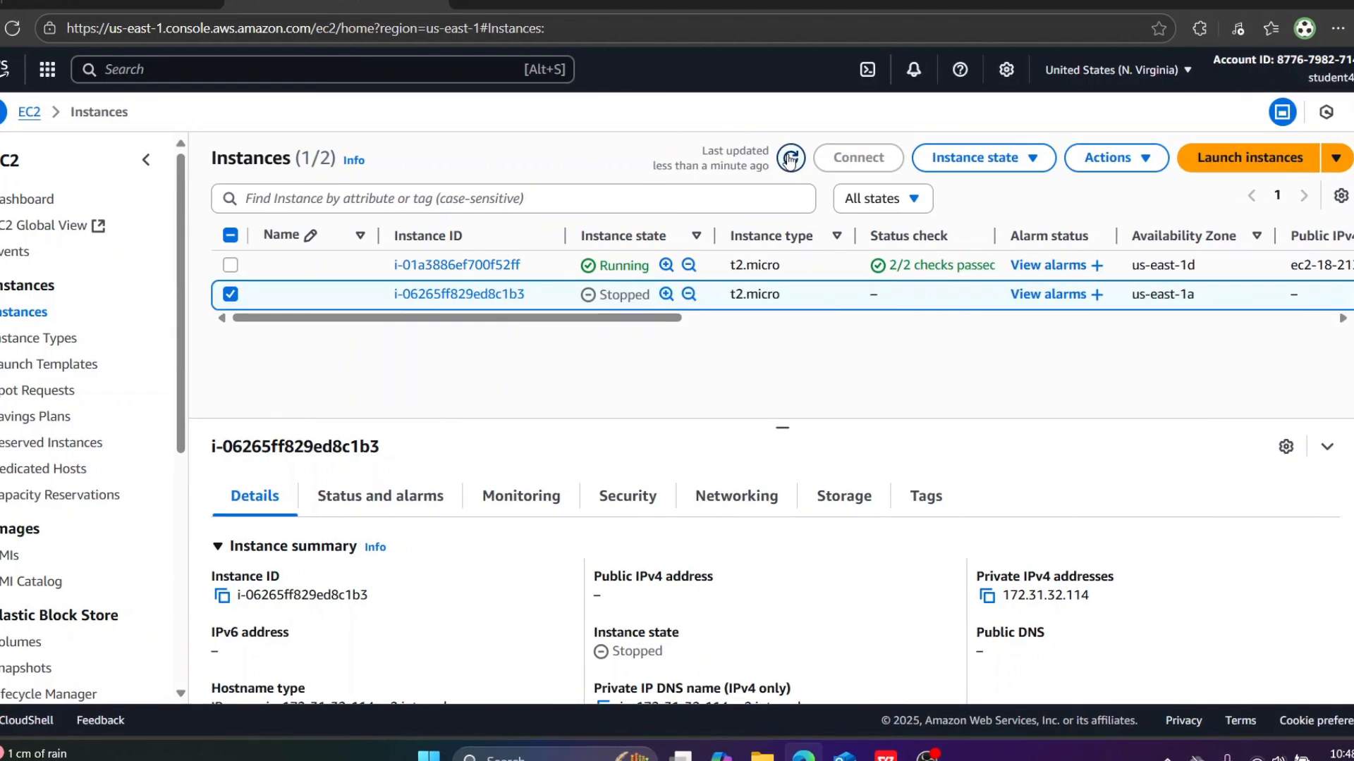
click(790, 158)
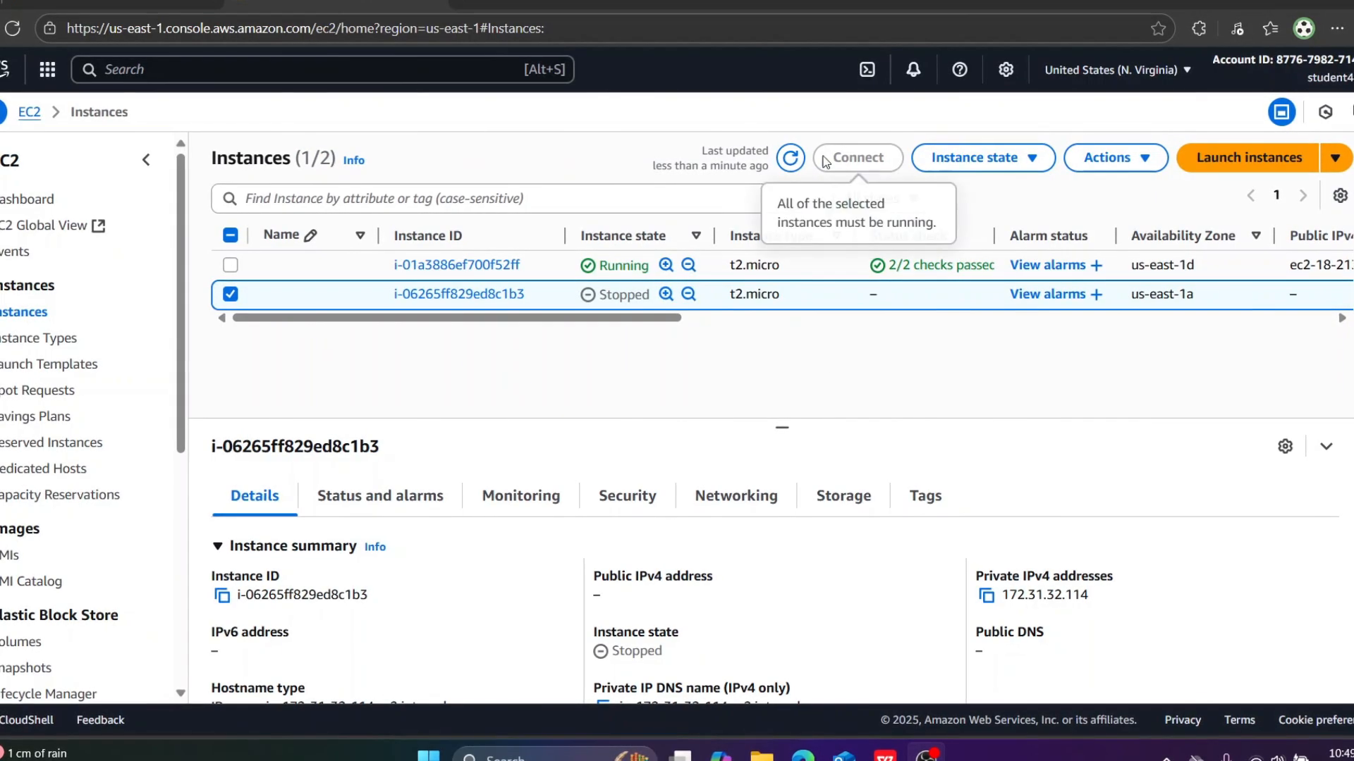
Step: Terminate both instances, the one in us-east-1d and the one in us-east-1a, leaving Skip OS shutdown off
click(230, 264)
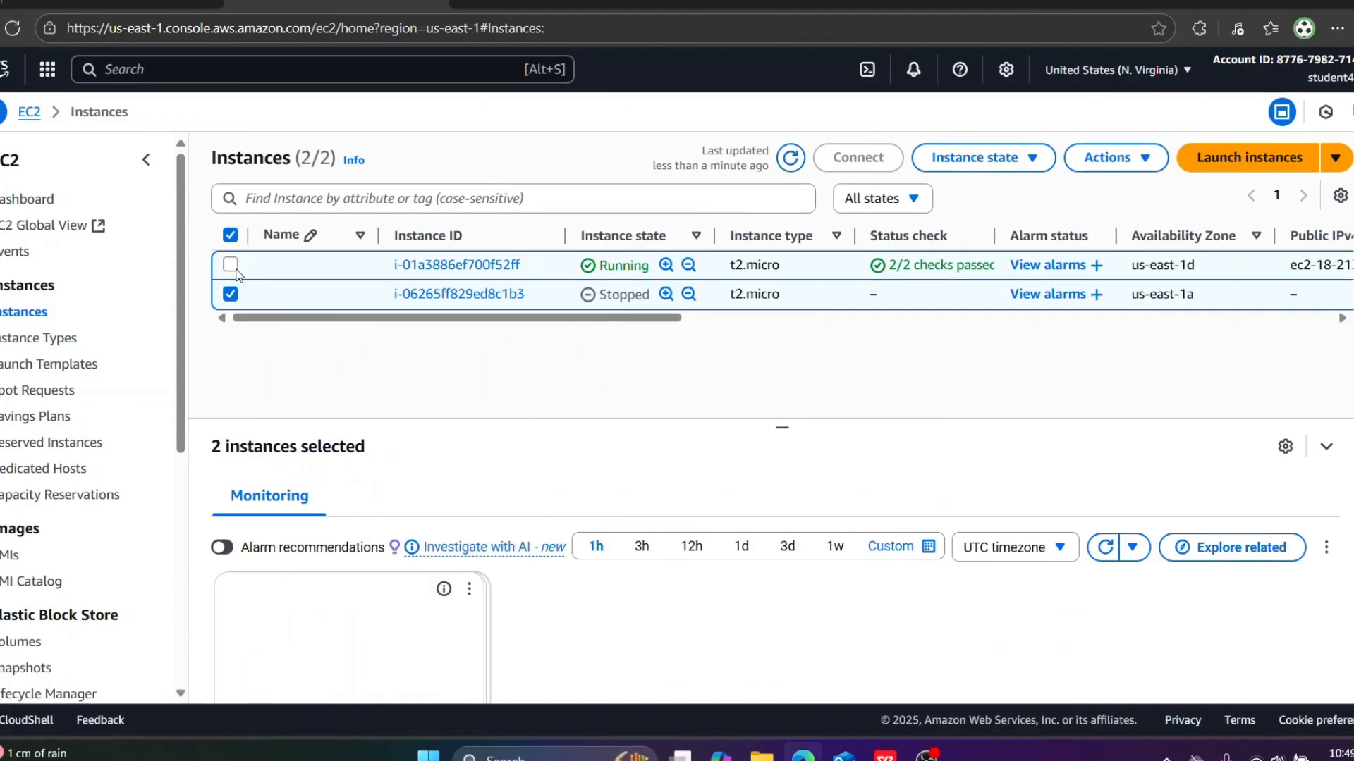
click(974, 158)
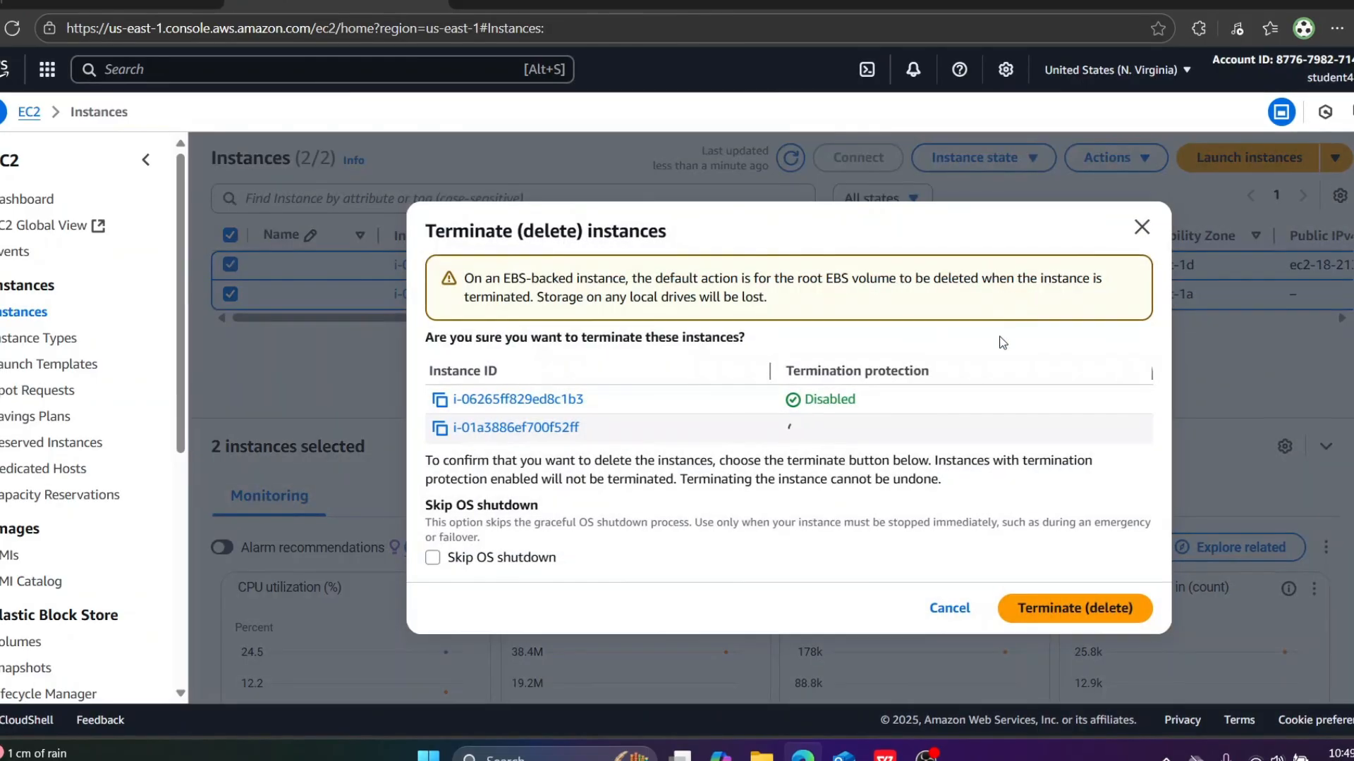
click(1034, 613)
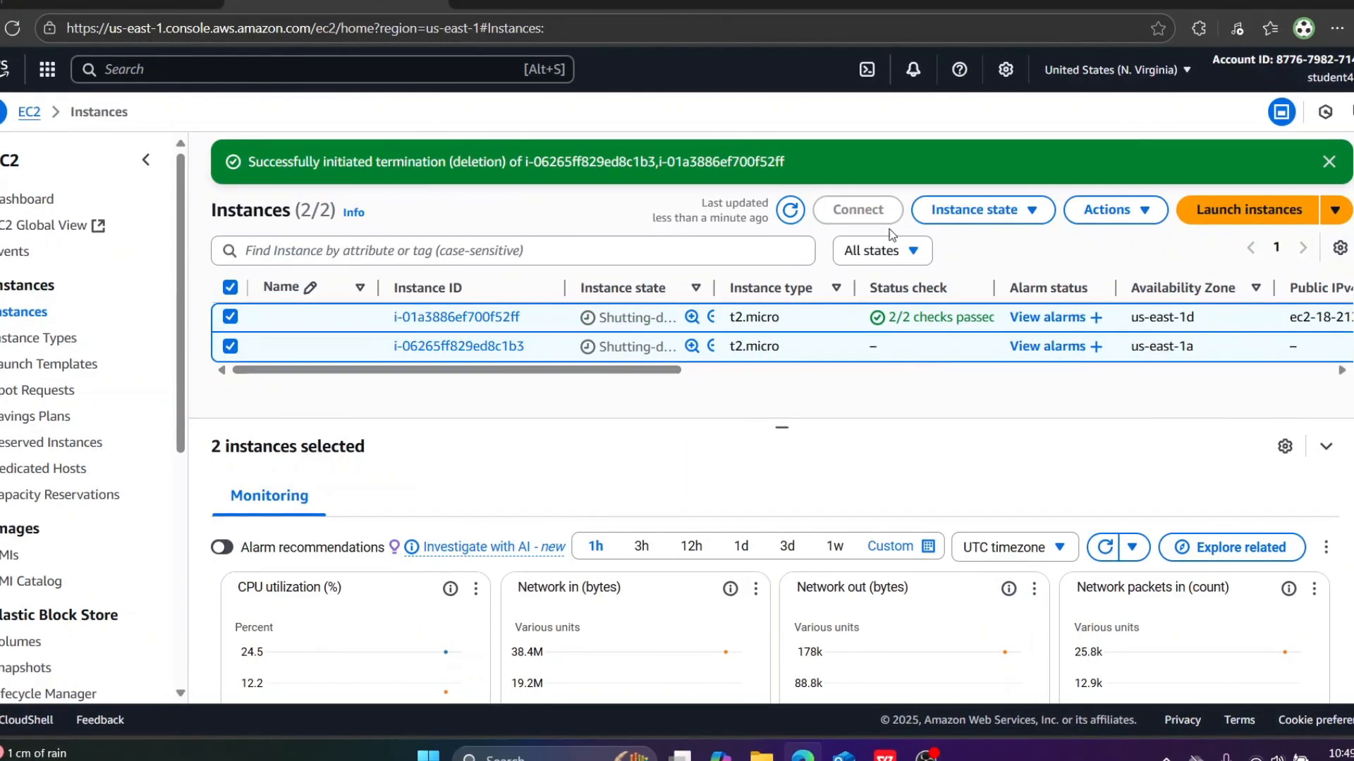
Step: Dismiss the termination notice and refresh the instances list repeatedly to look for a replacement instance
click(1328, 162)
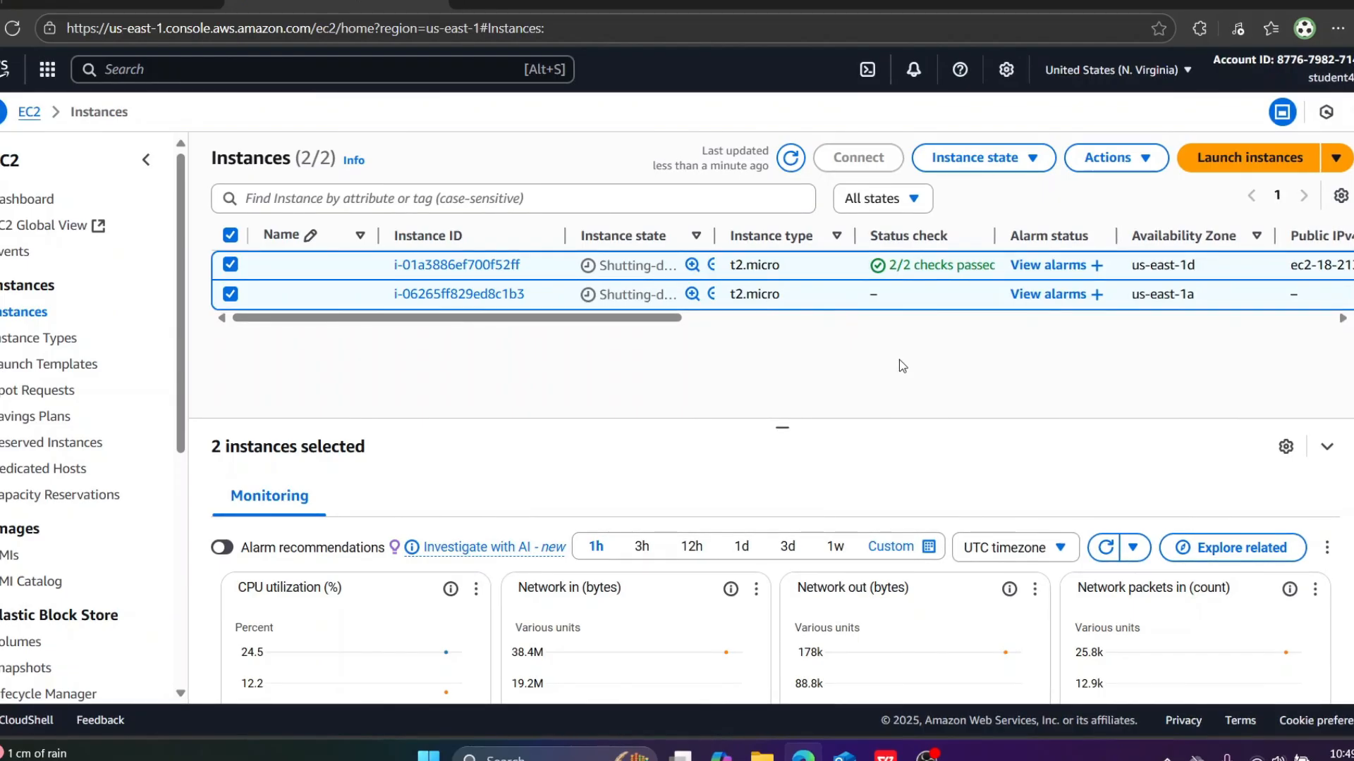
click(790, 160)
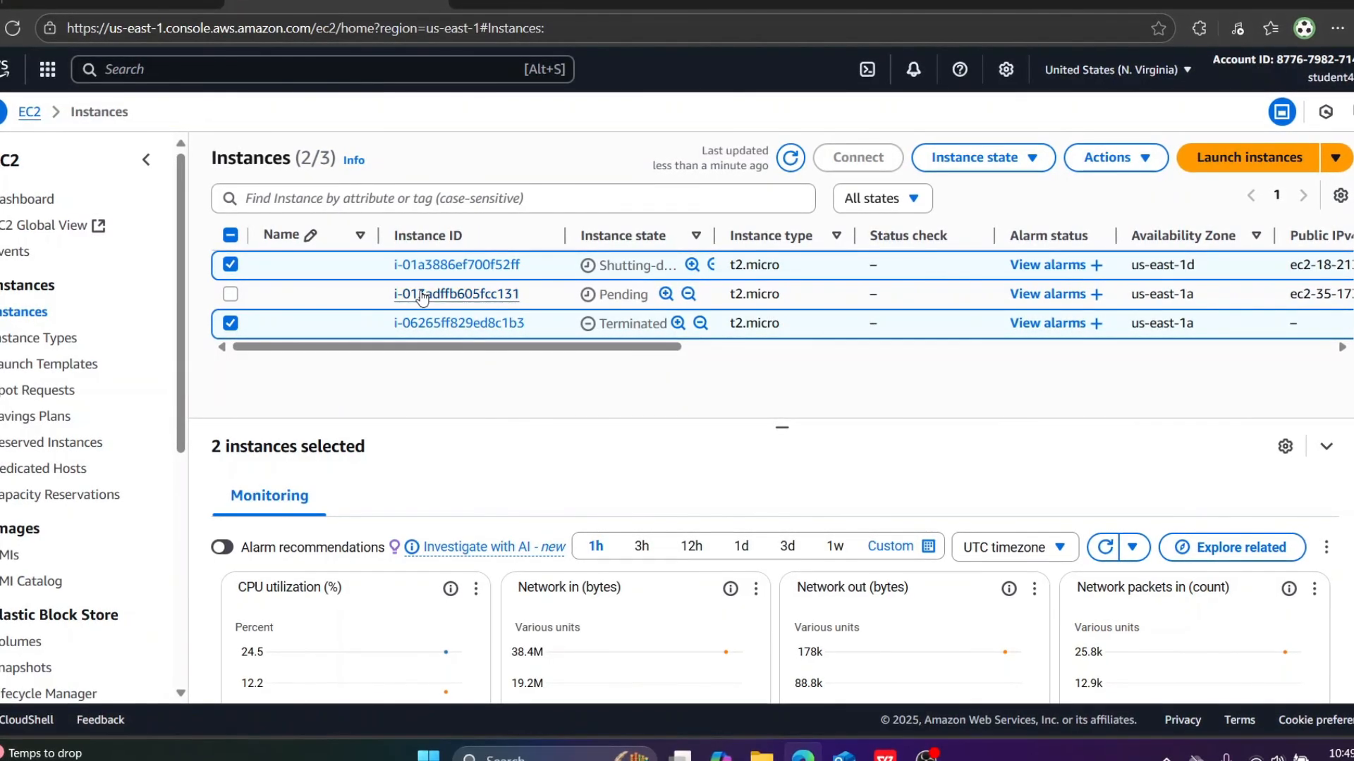
click(789, 160)
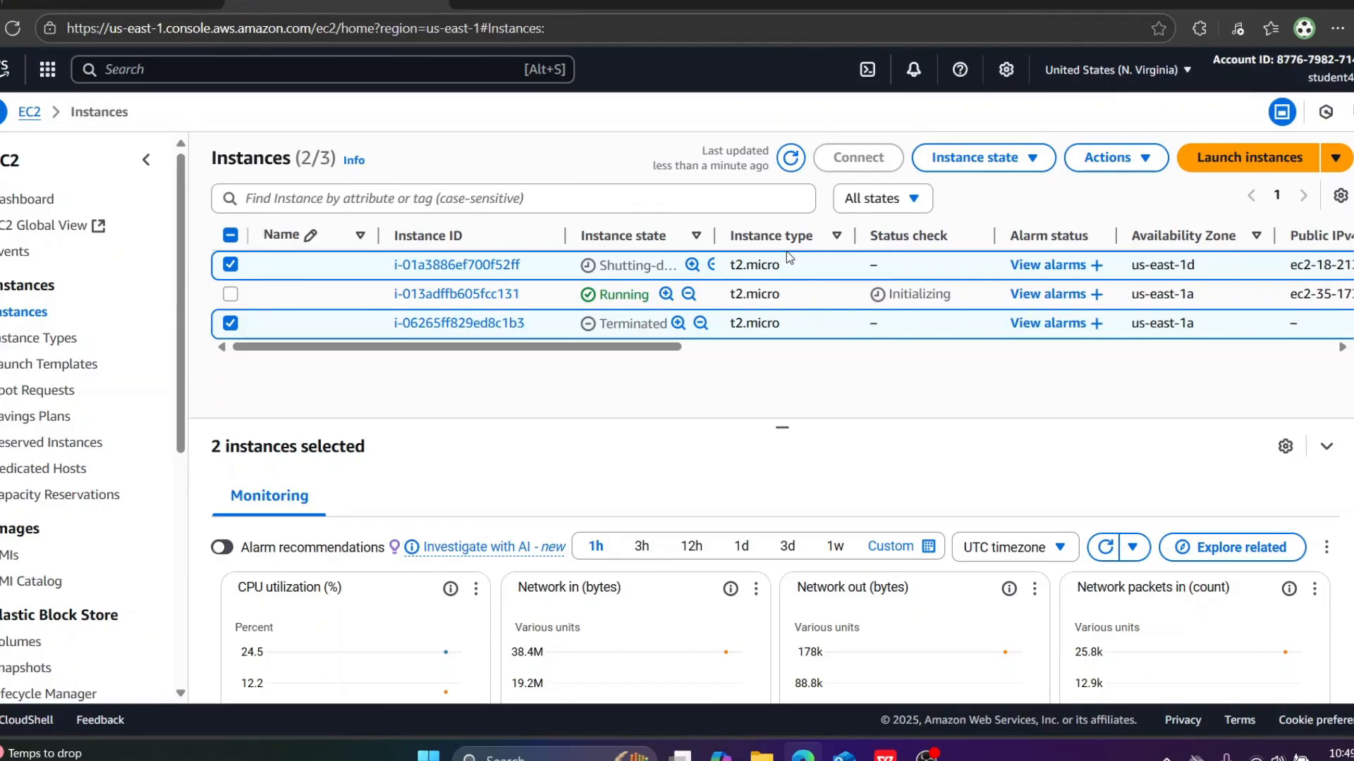
click(790, 157)
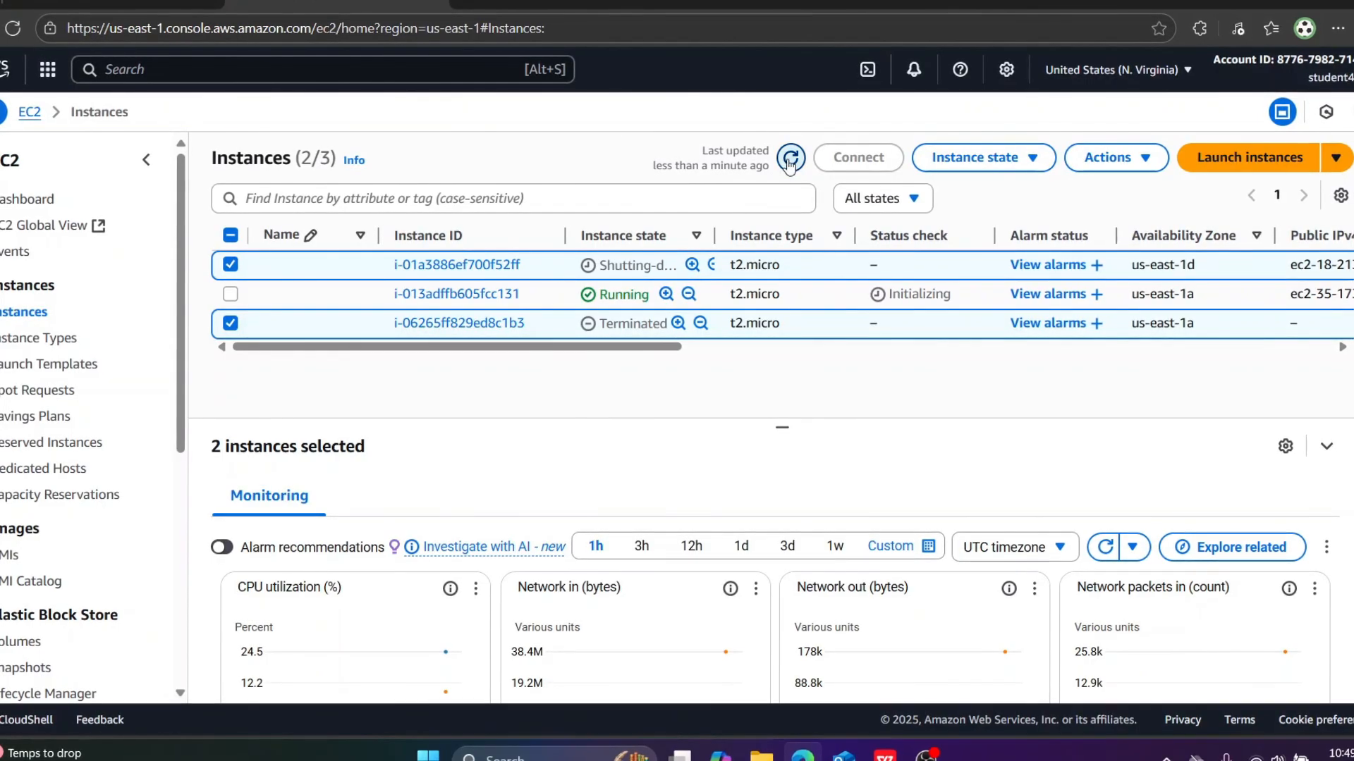
Step: Select only the running replacement instance in us-east-1a and terminate it, leaving Skip OS shutdown off
click(230, 294)
click(229, 265)
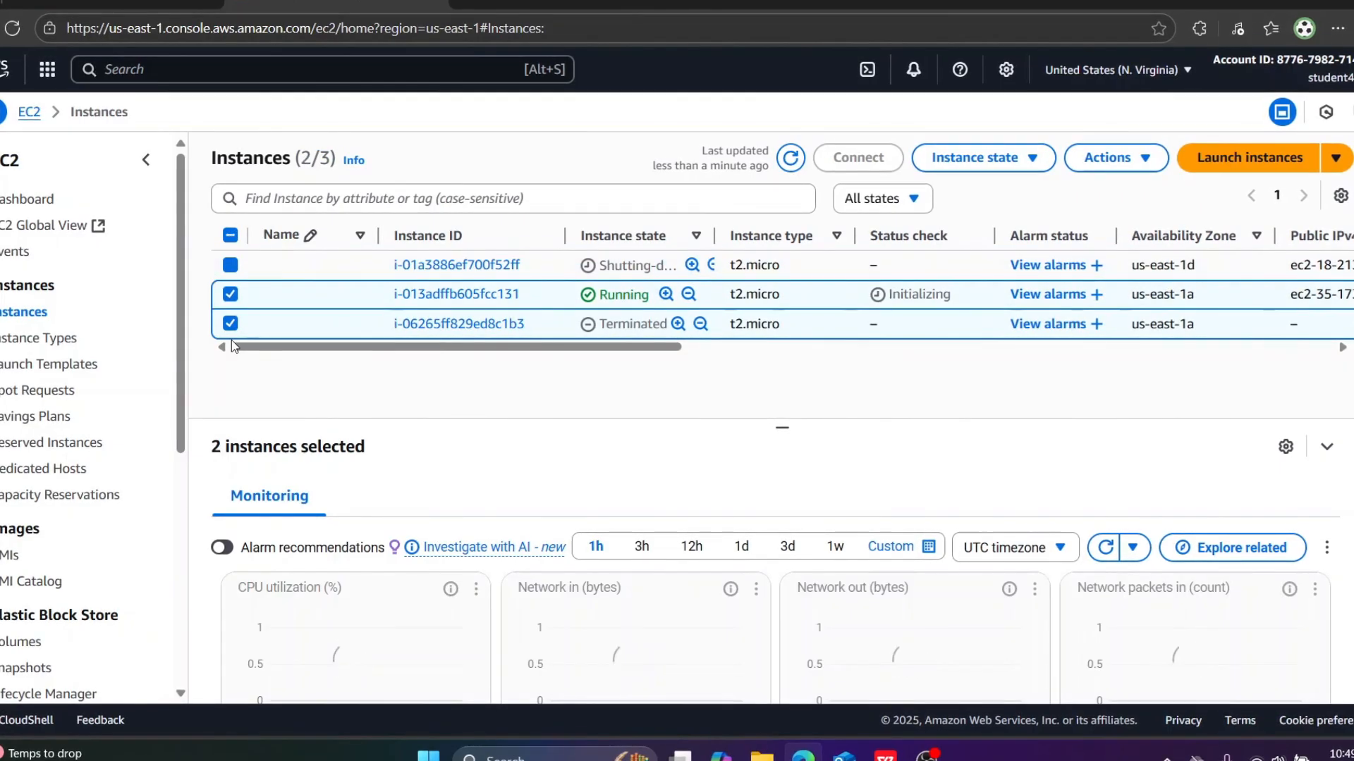
click(231, 324)
click(231, 325)
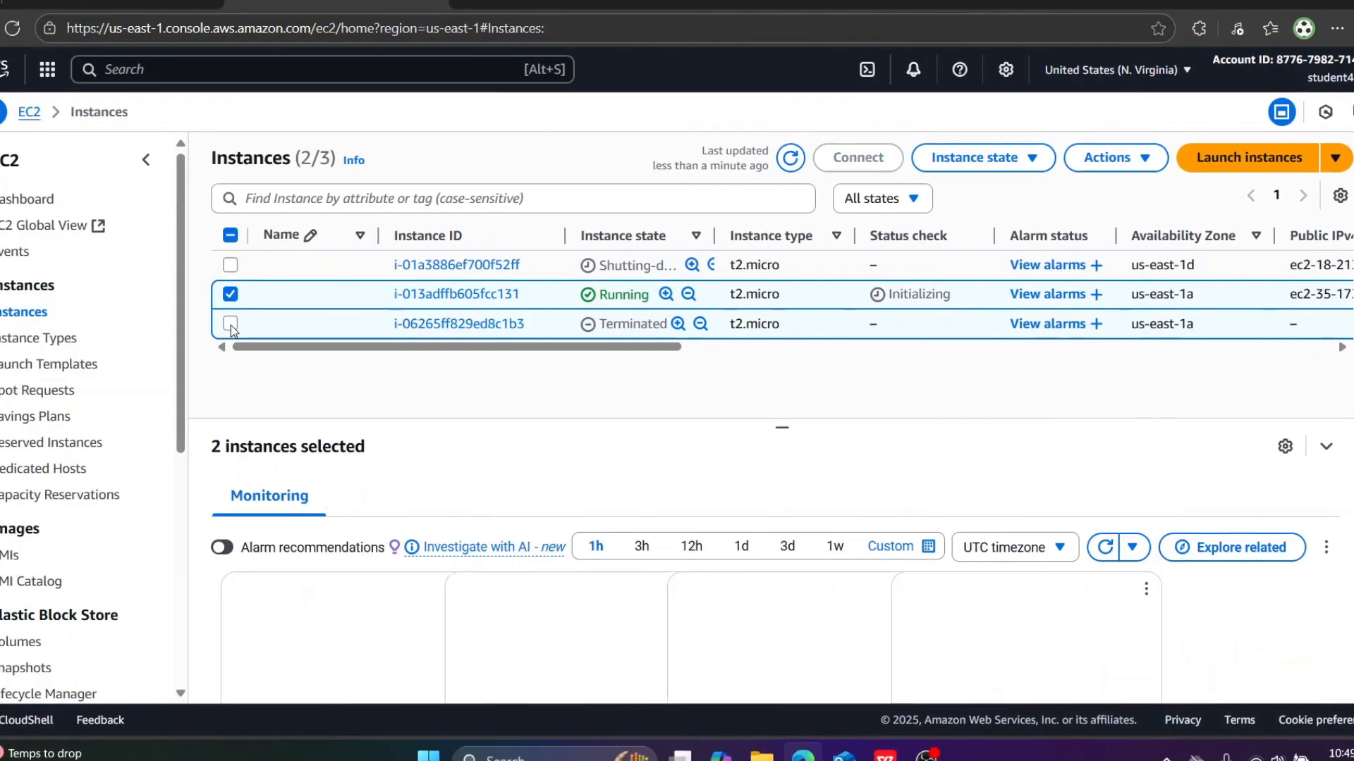
click(231, 324)
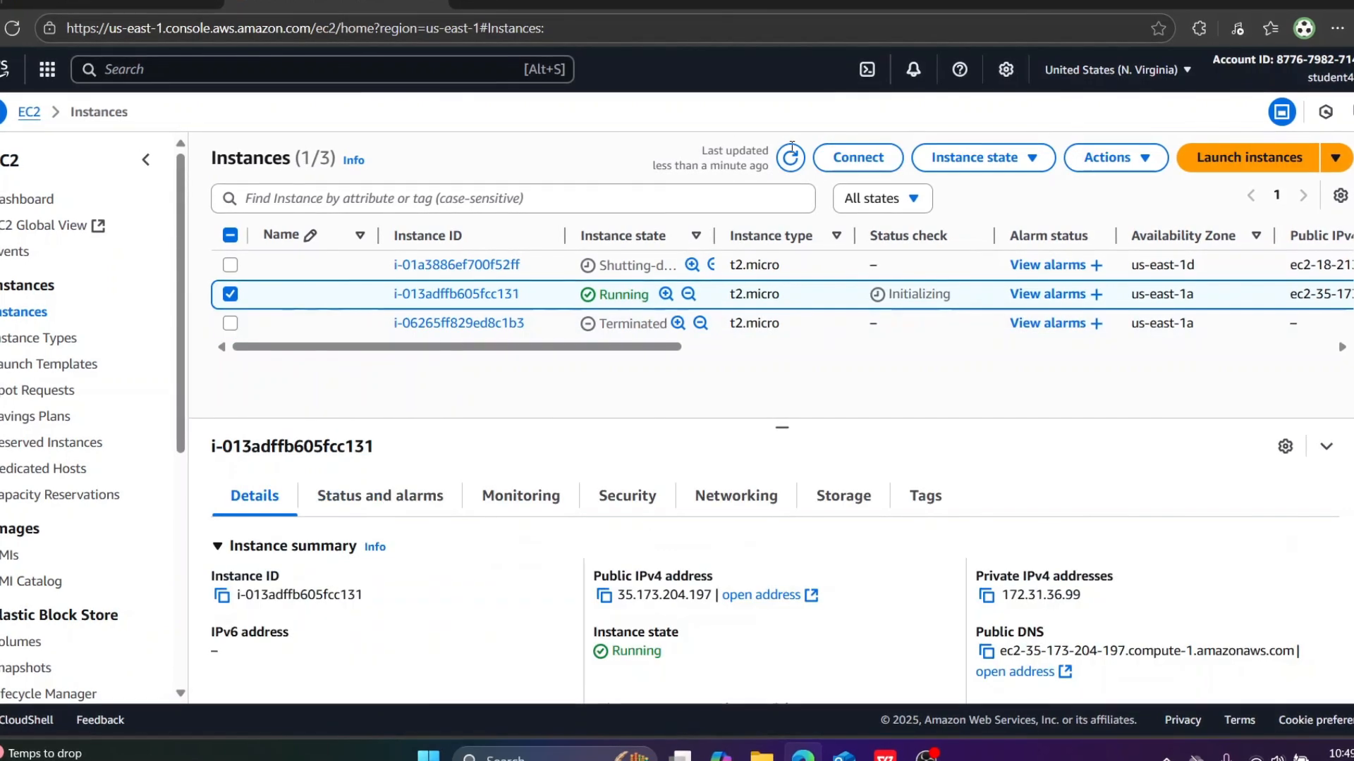
click(970, 157)
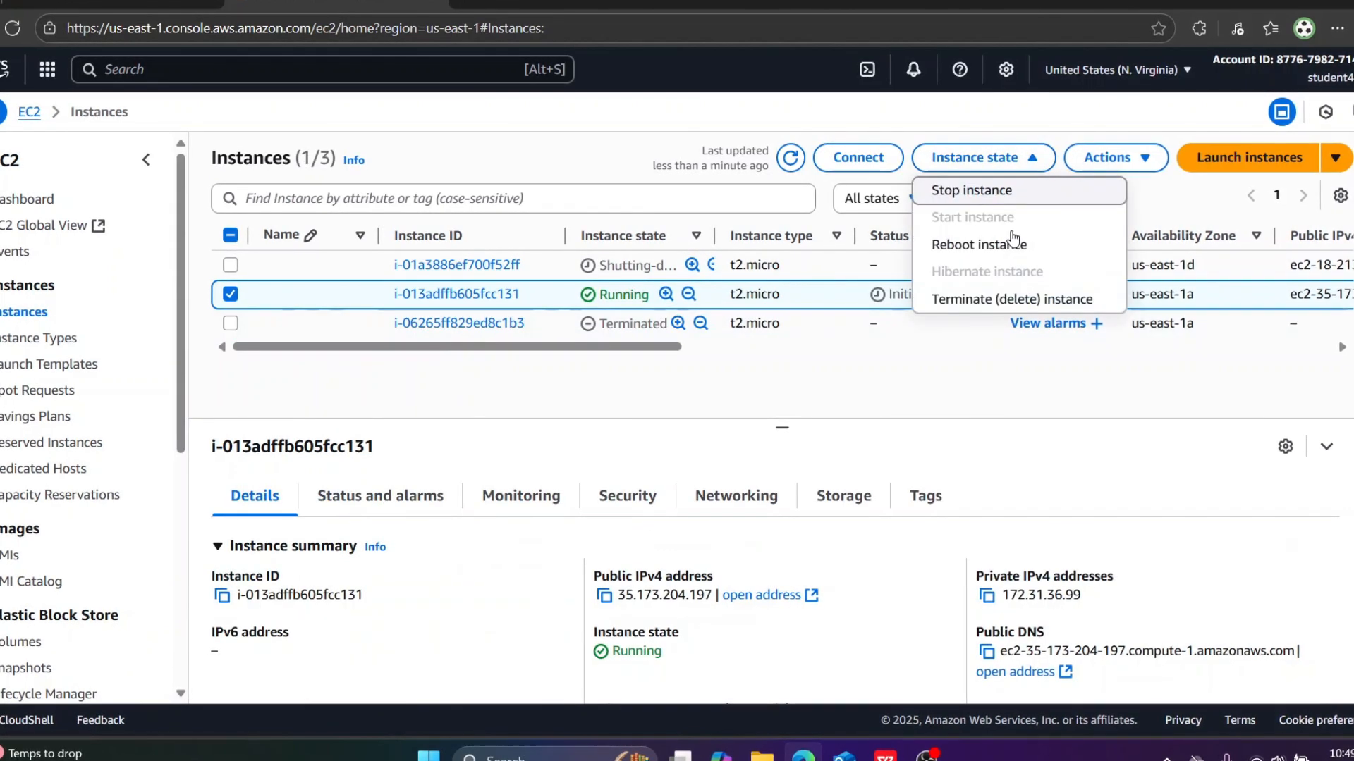
click(1013, 303)
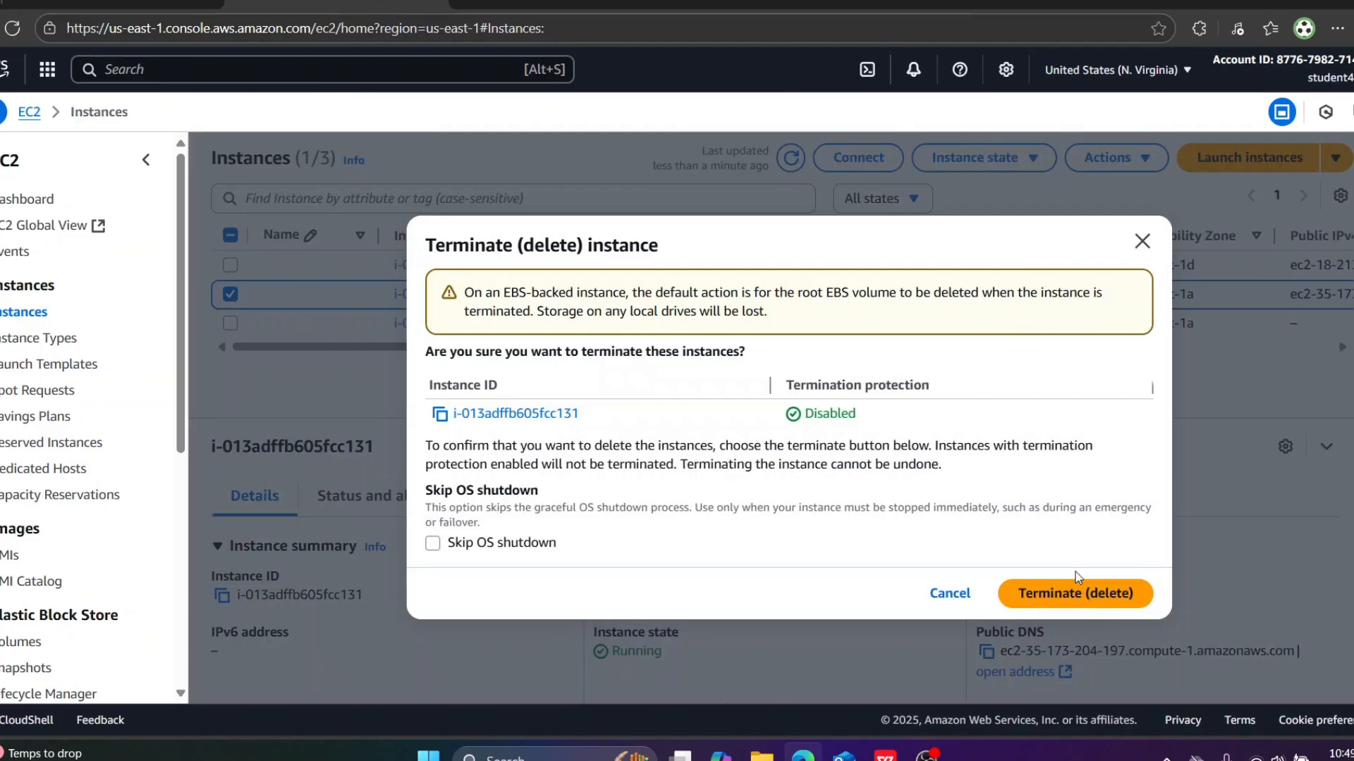
click(1071, 596)
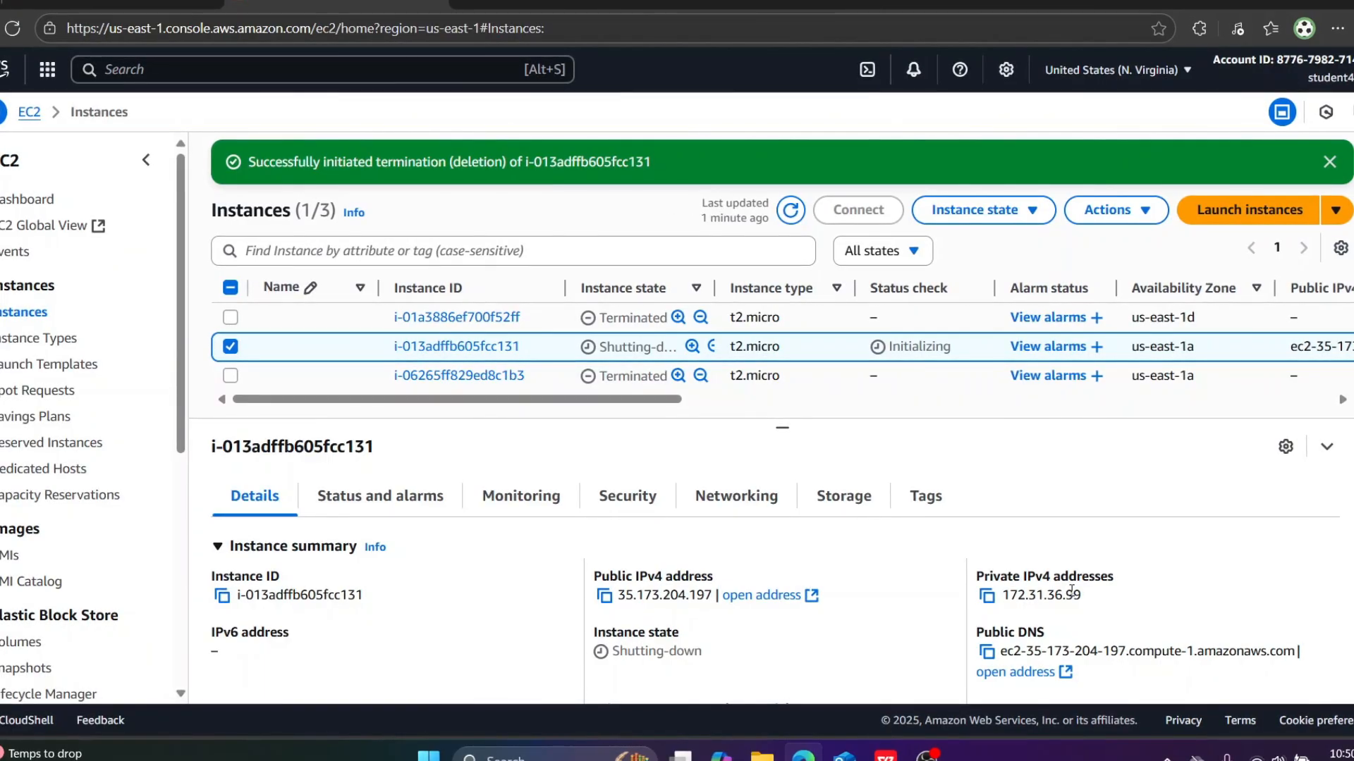
Step: Refresh the instances list and enlarge its area to check the state of the instance being terminated
click(789, 211)
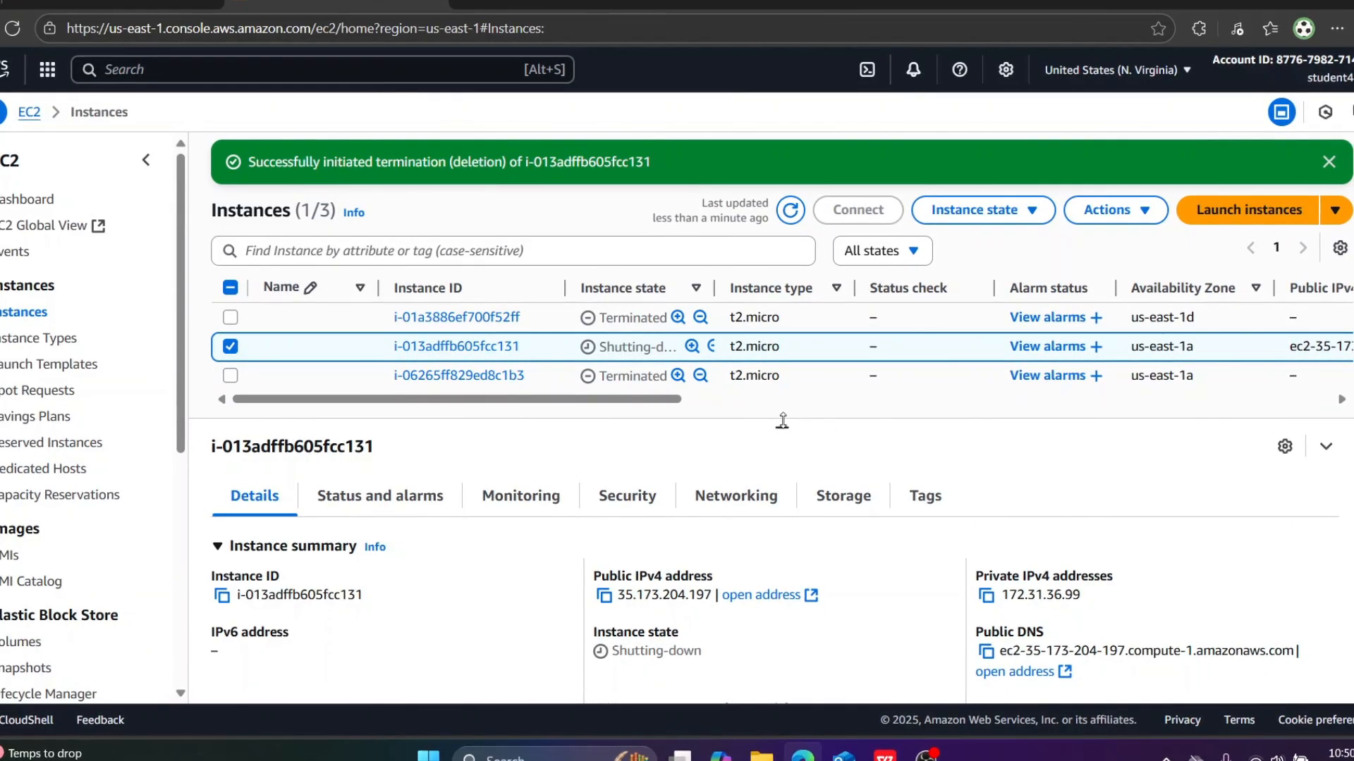
drag(783, 425, 783, 514)
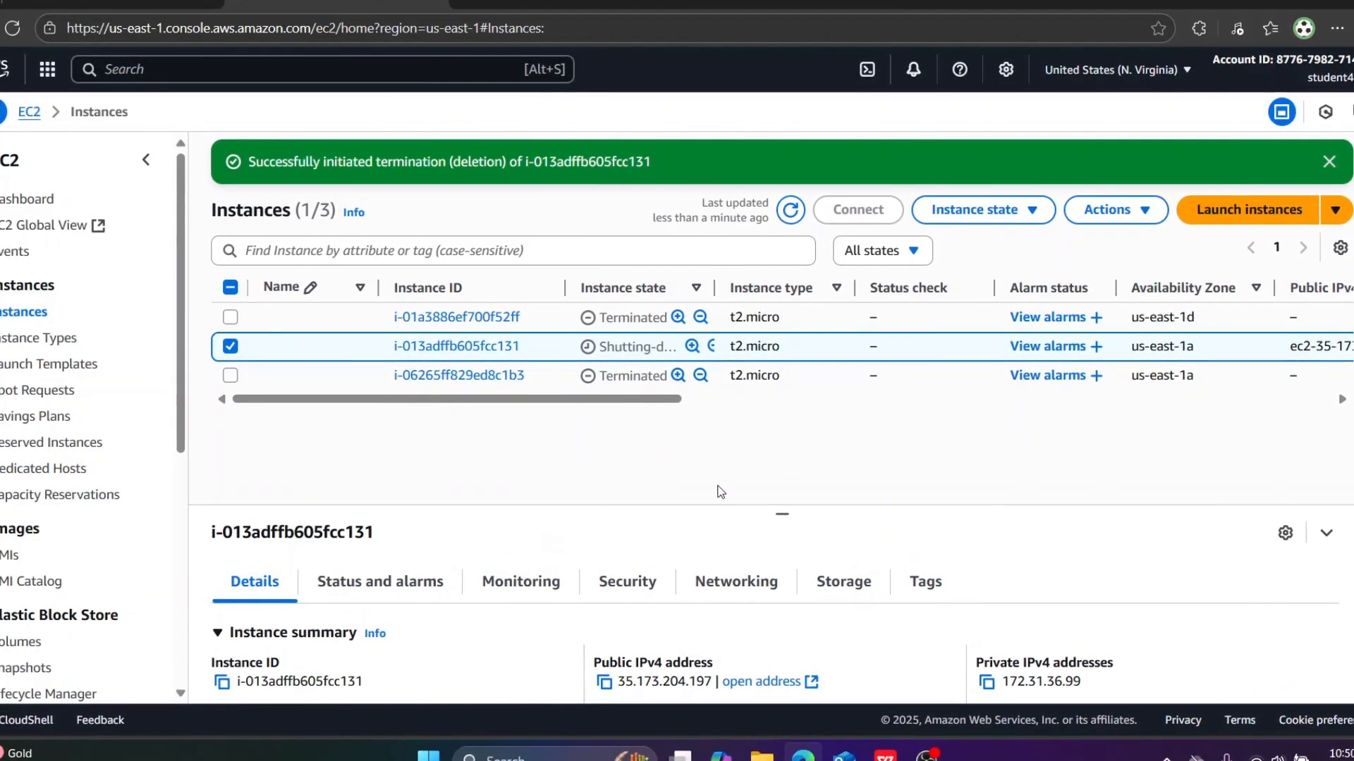
mouse_move(599, 400)
mouse_down()
mouse_move(737, 403)
mouse_move(603, 401)
mouse_up()
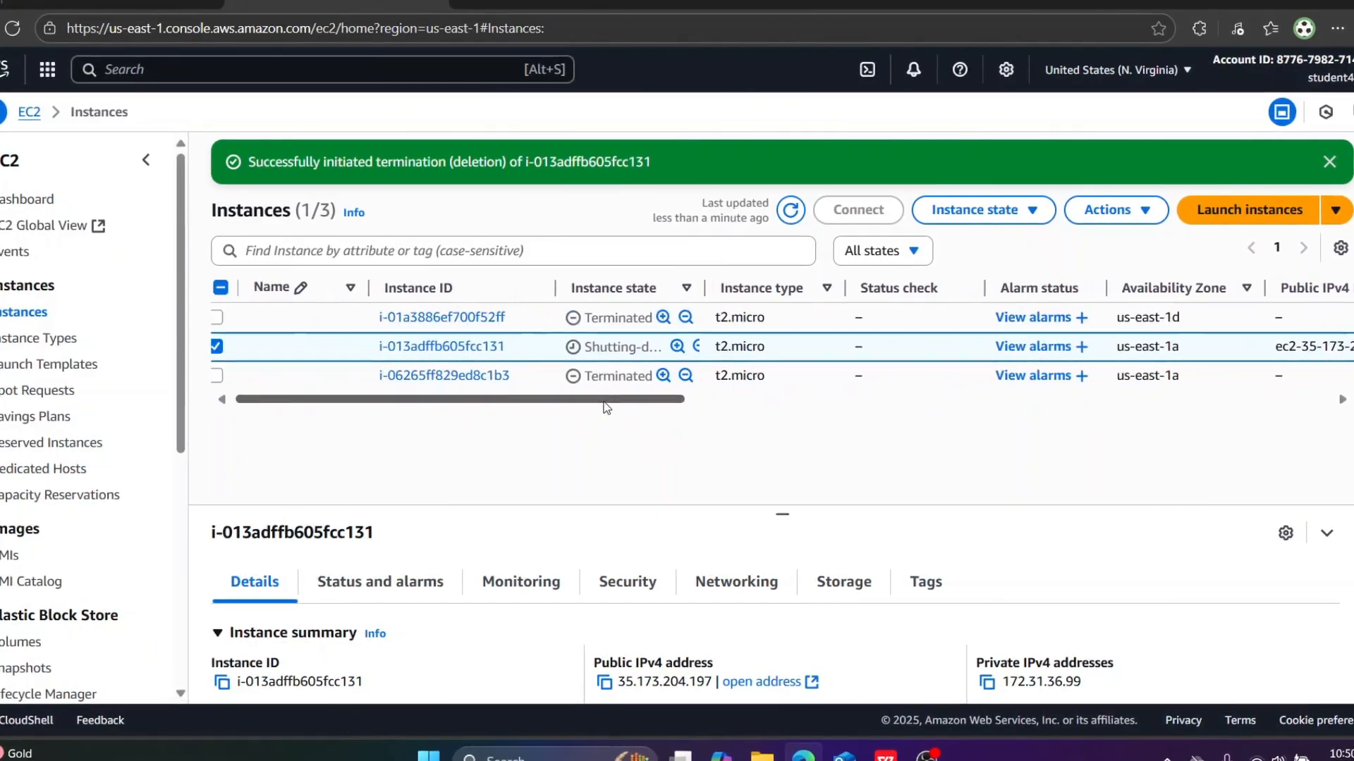
click(791, 210)
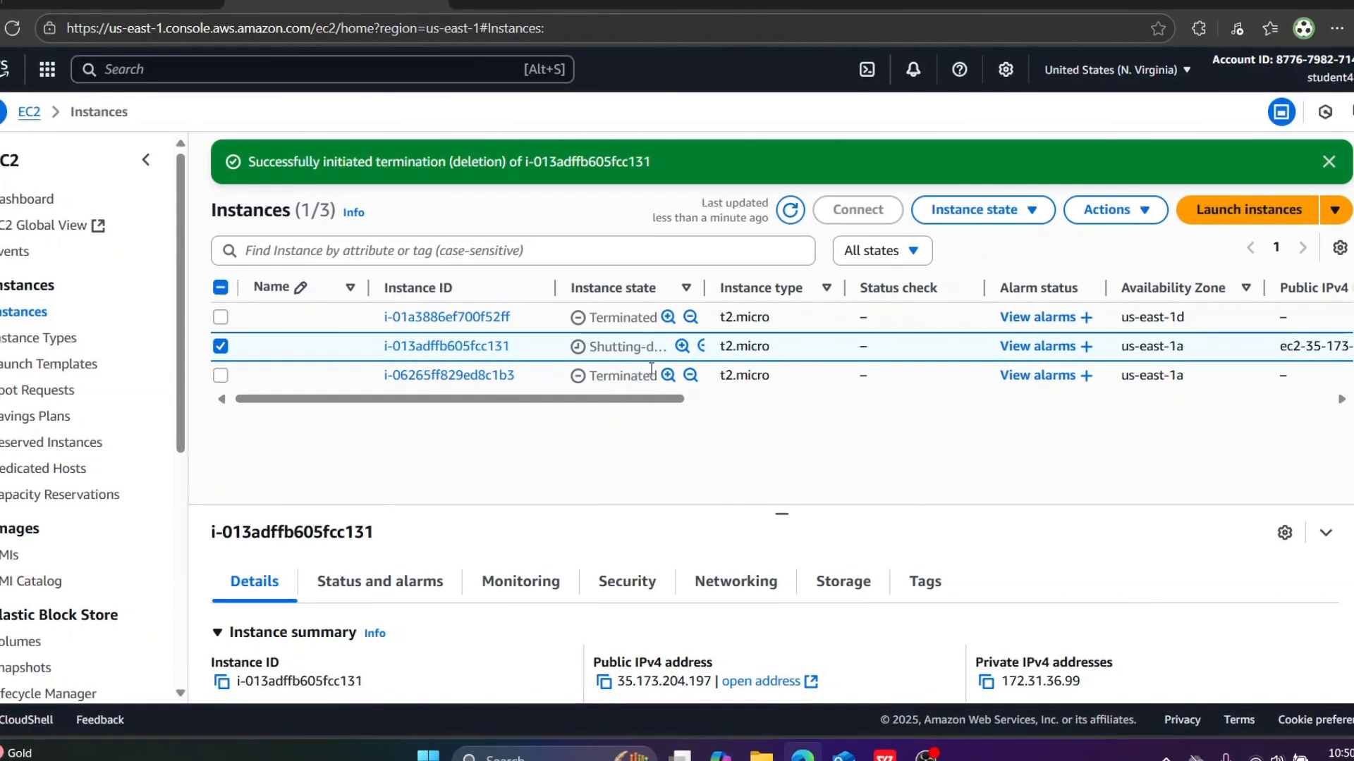
Step: Select all three listed instances and terminate them together, leaving Skip OS shutdown off
click(221, 318)
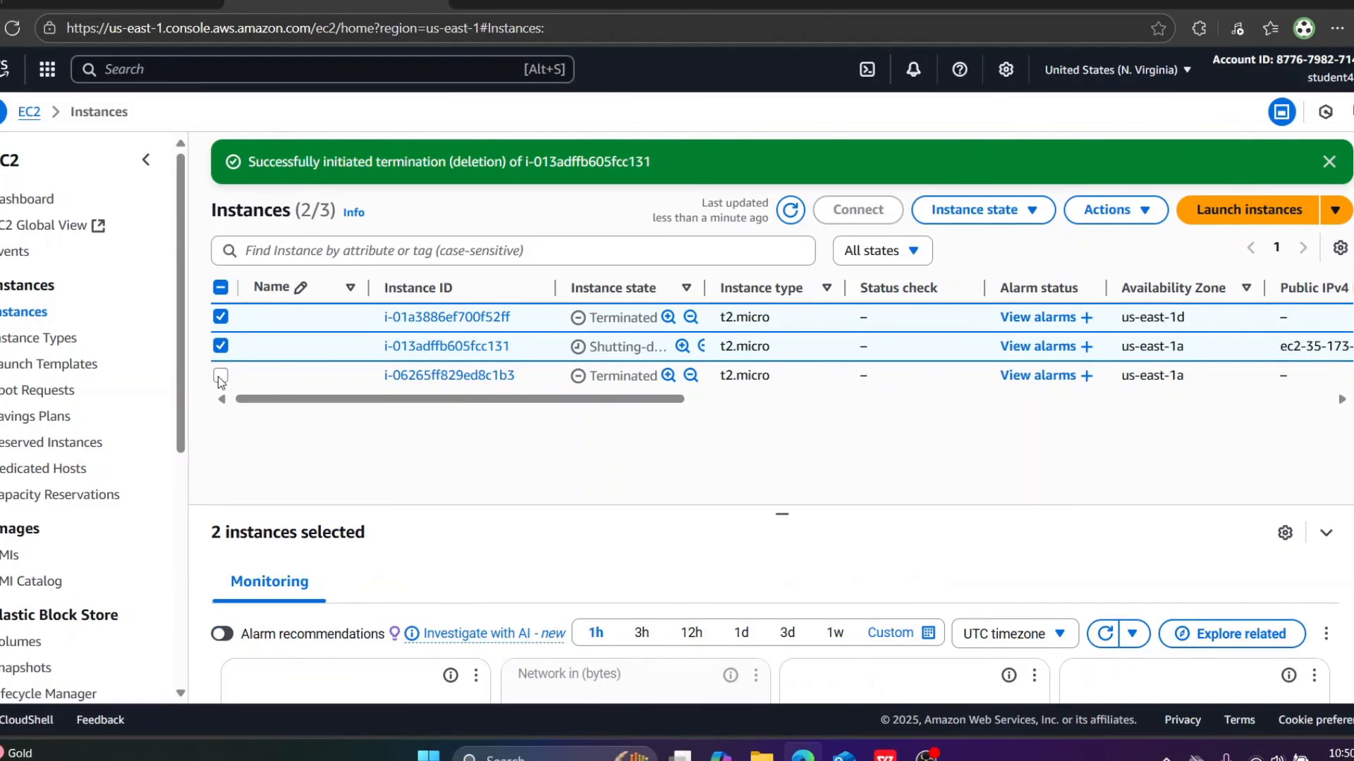
click(220, 377)
click(976, 210)
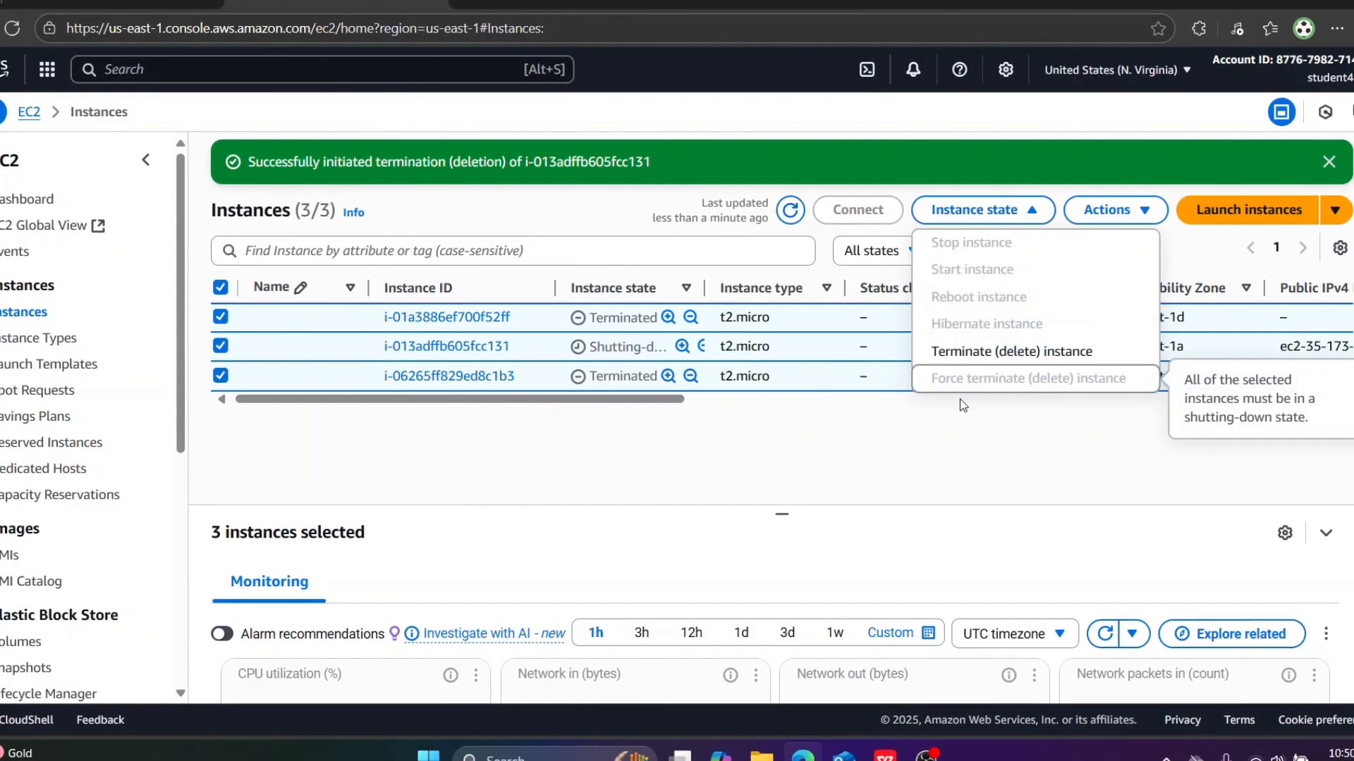
click(977, 354)
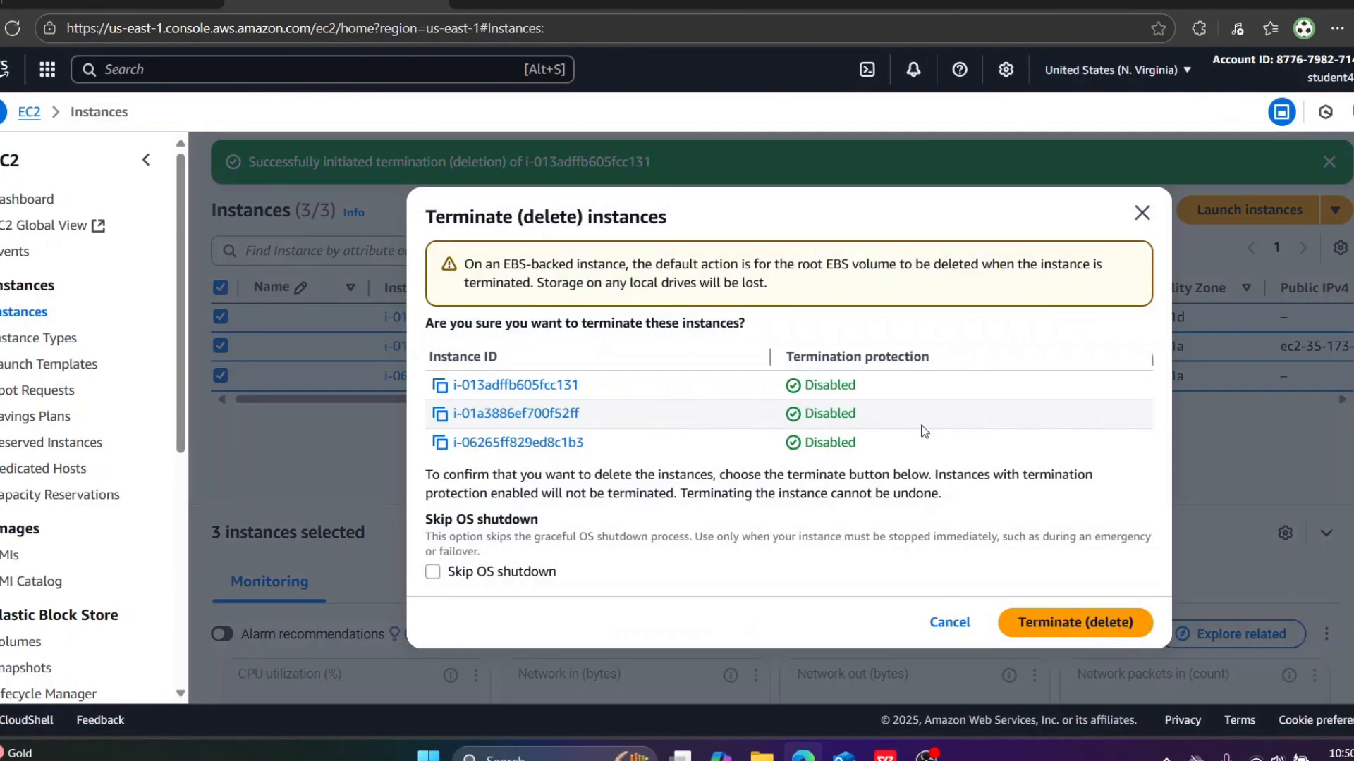
click(1041, 624)
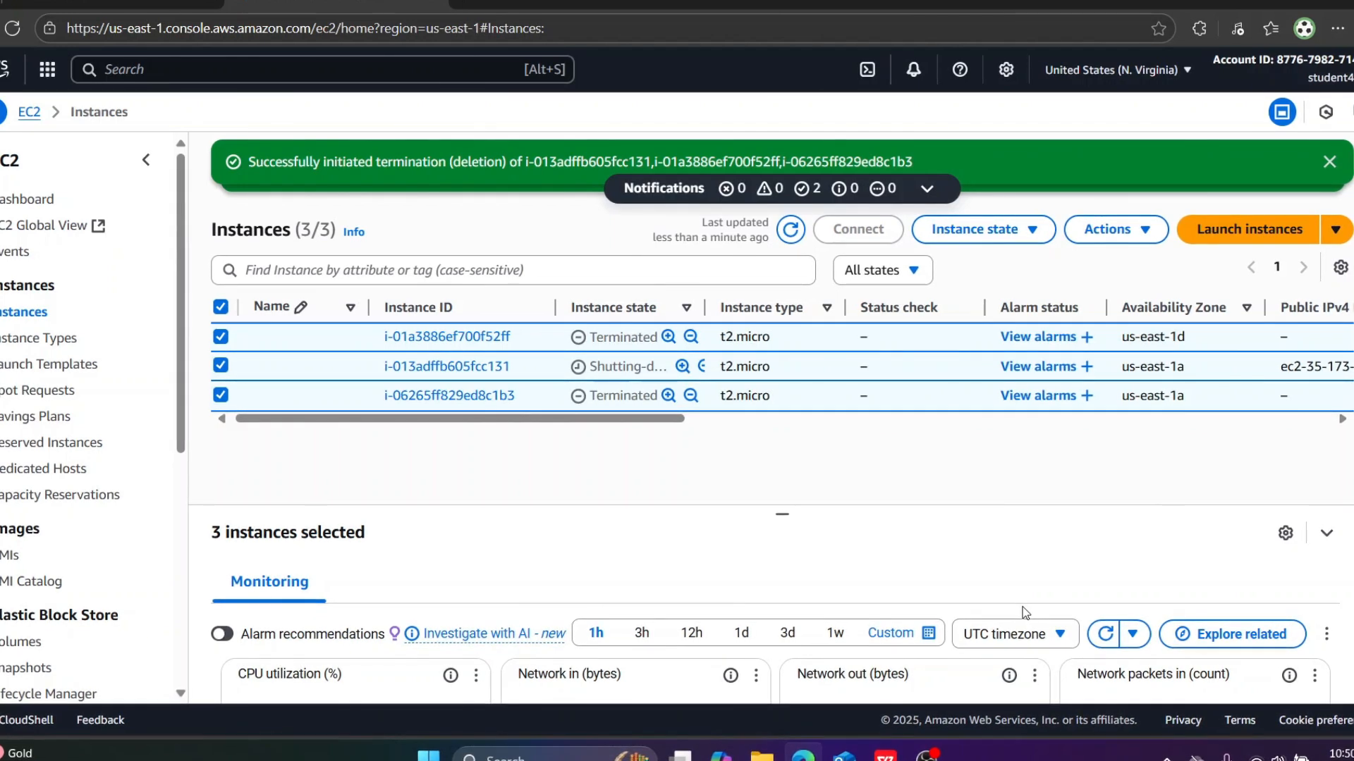
Step: Clear both termination notices and keep refreshing the instances list to look for a newly launched instance
click(791, 230)
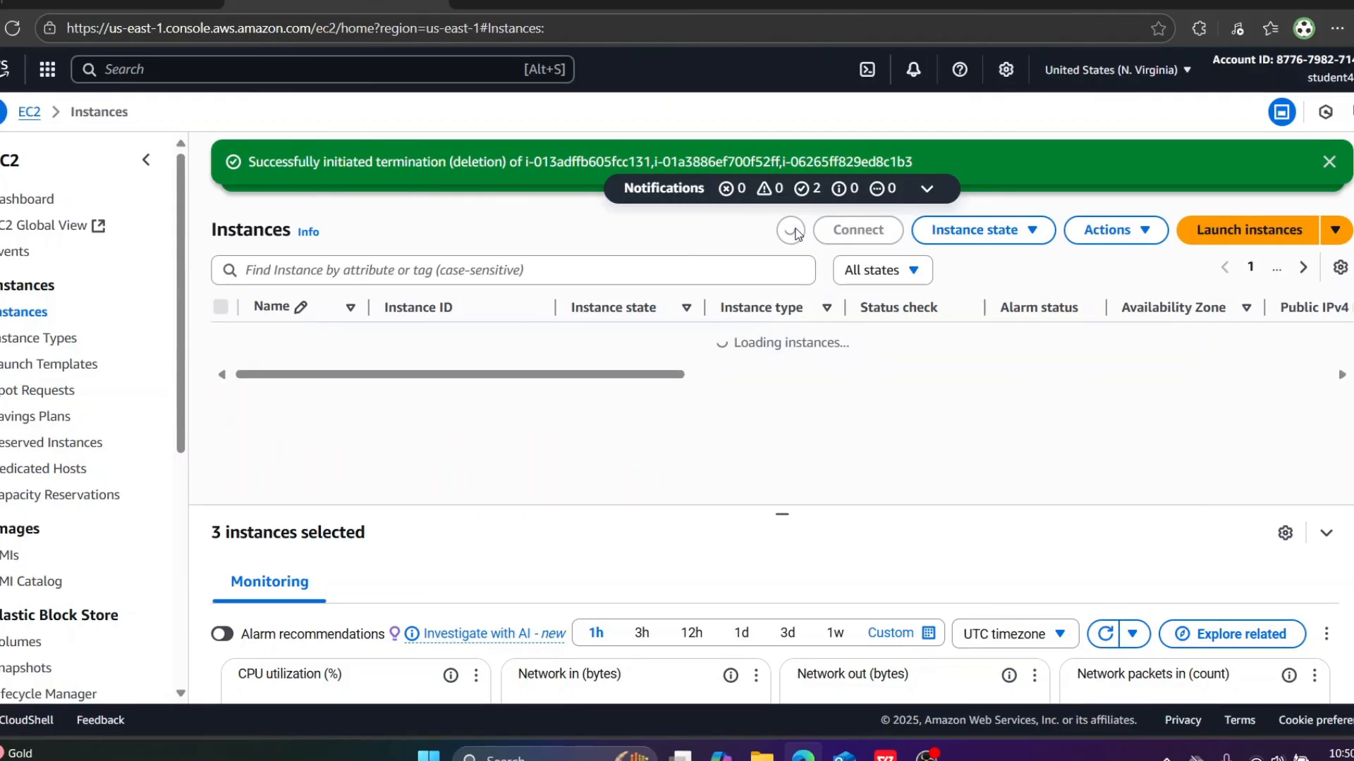
click(1330, 162)
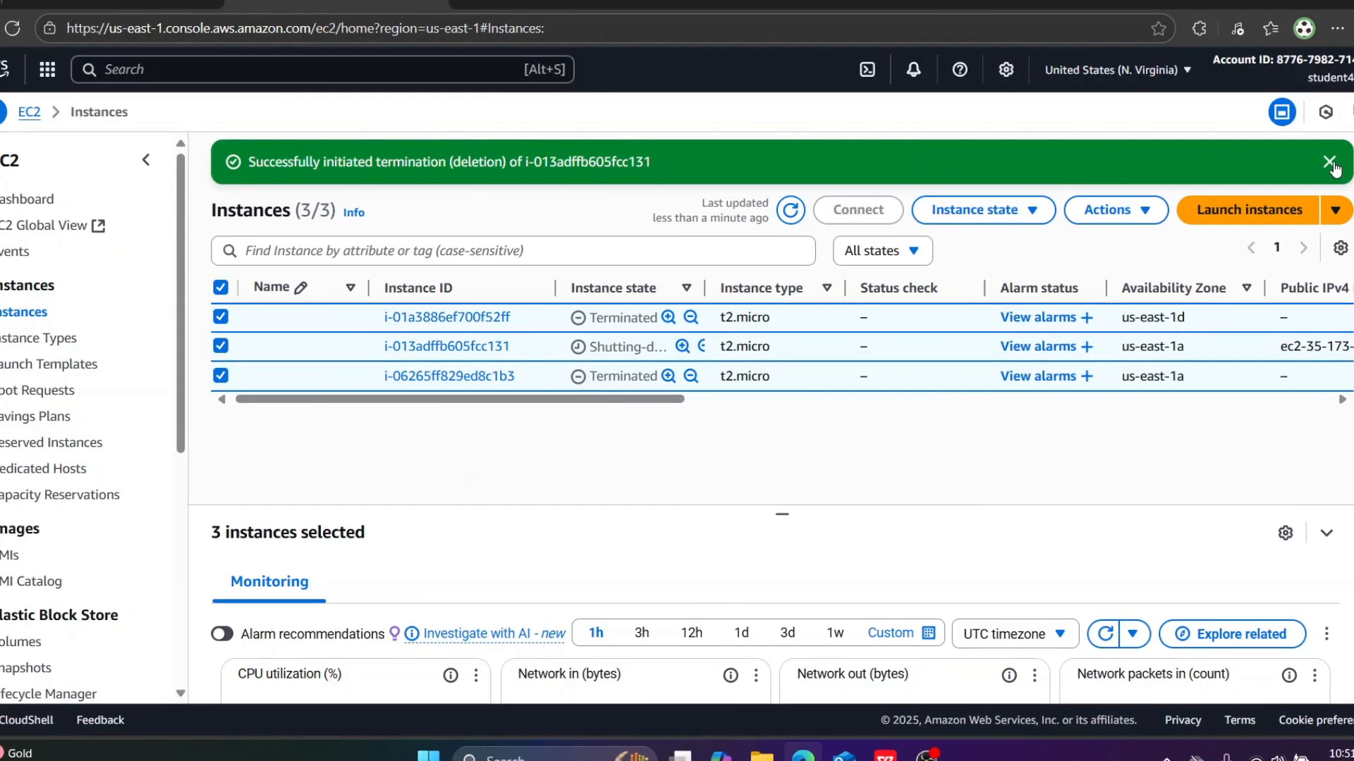
click(1329, 162)
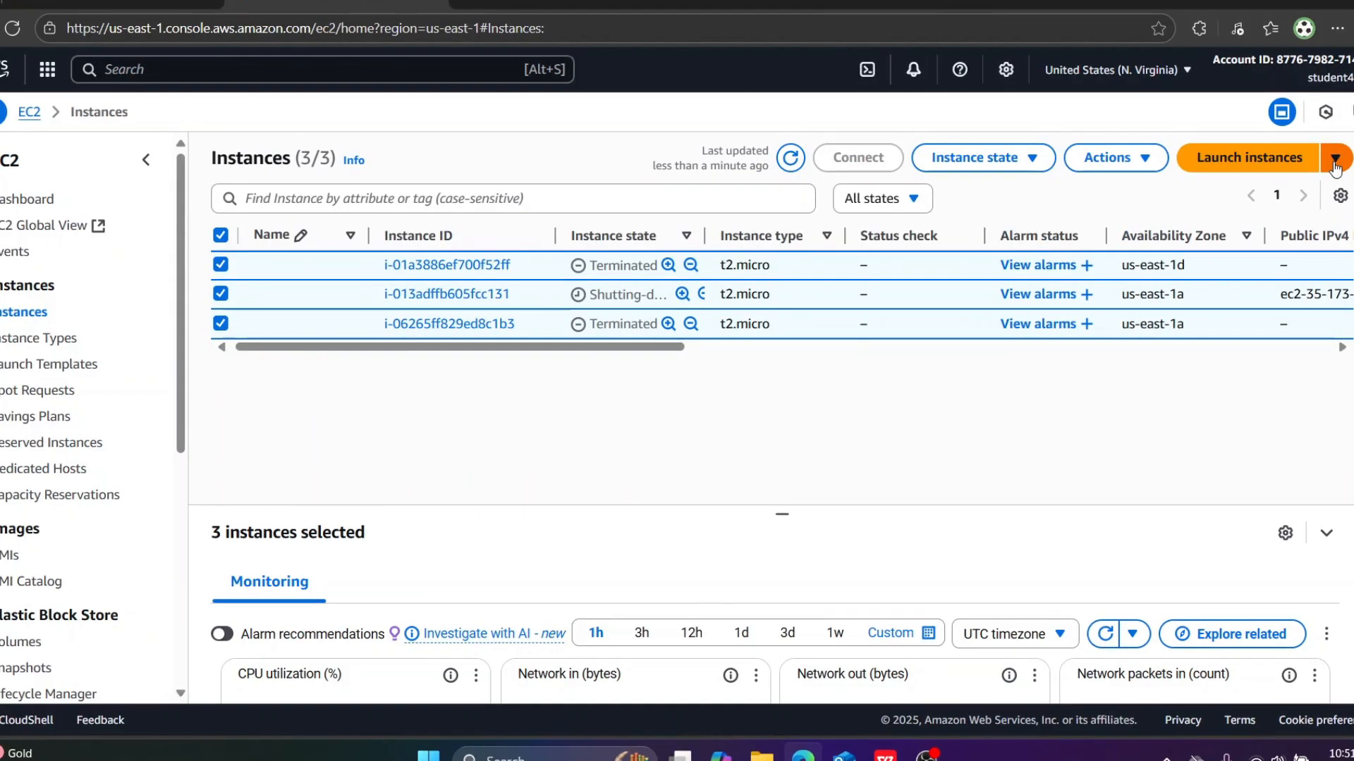
click(788, 166)
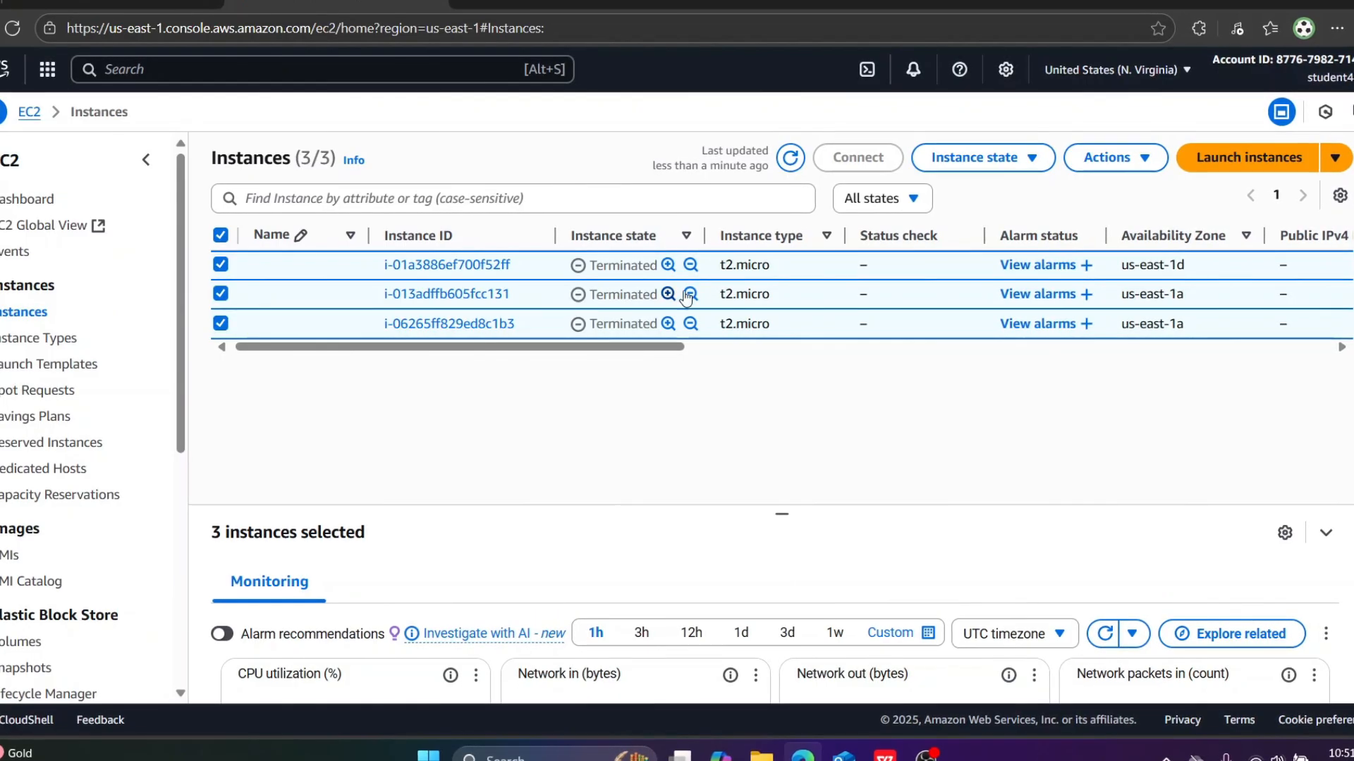
click(790, 166)
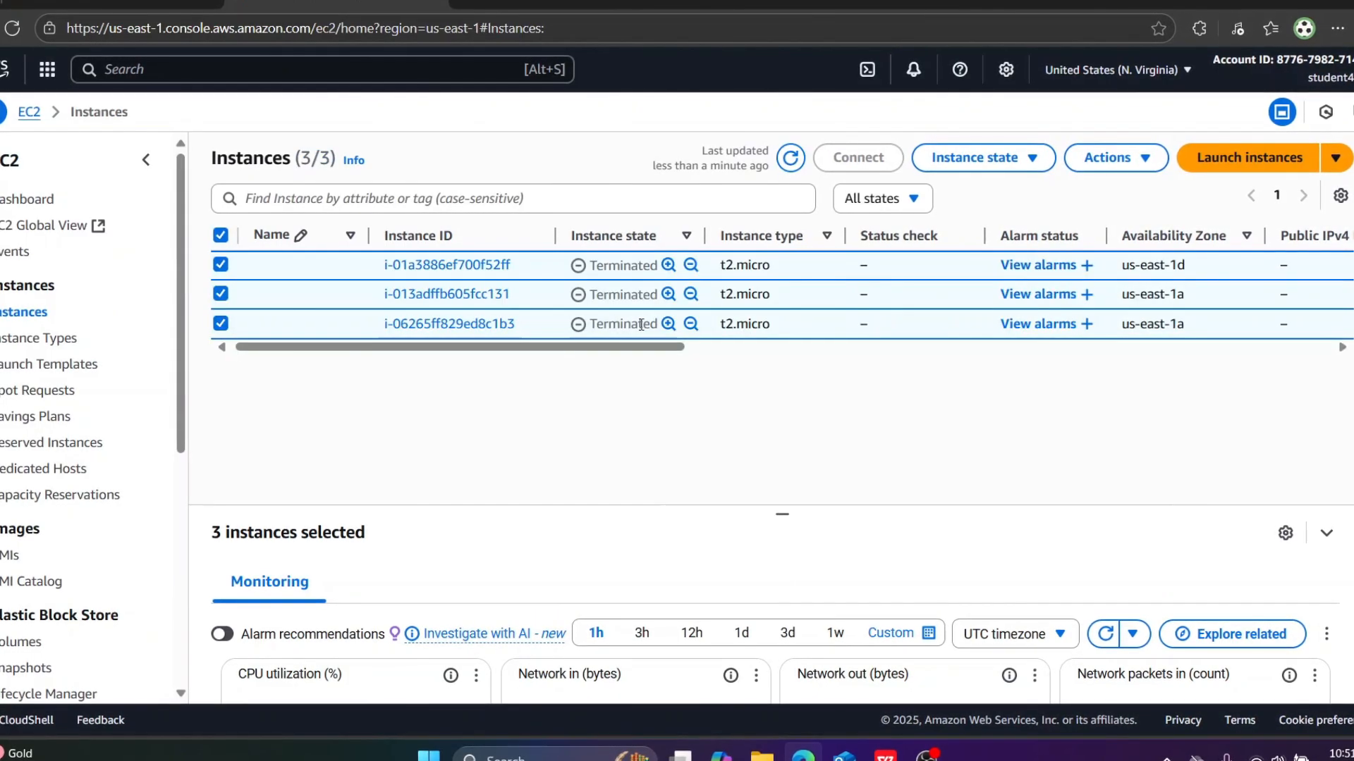
click(790, 159)
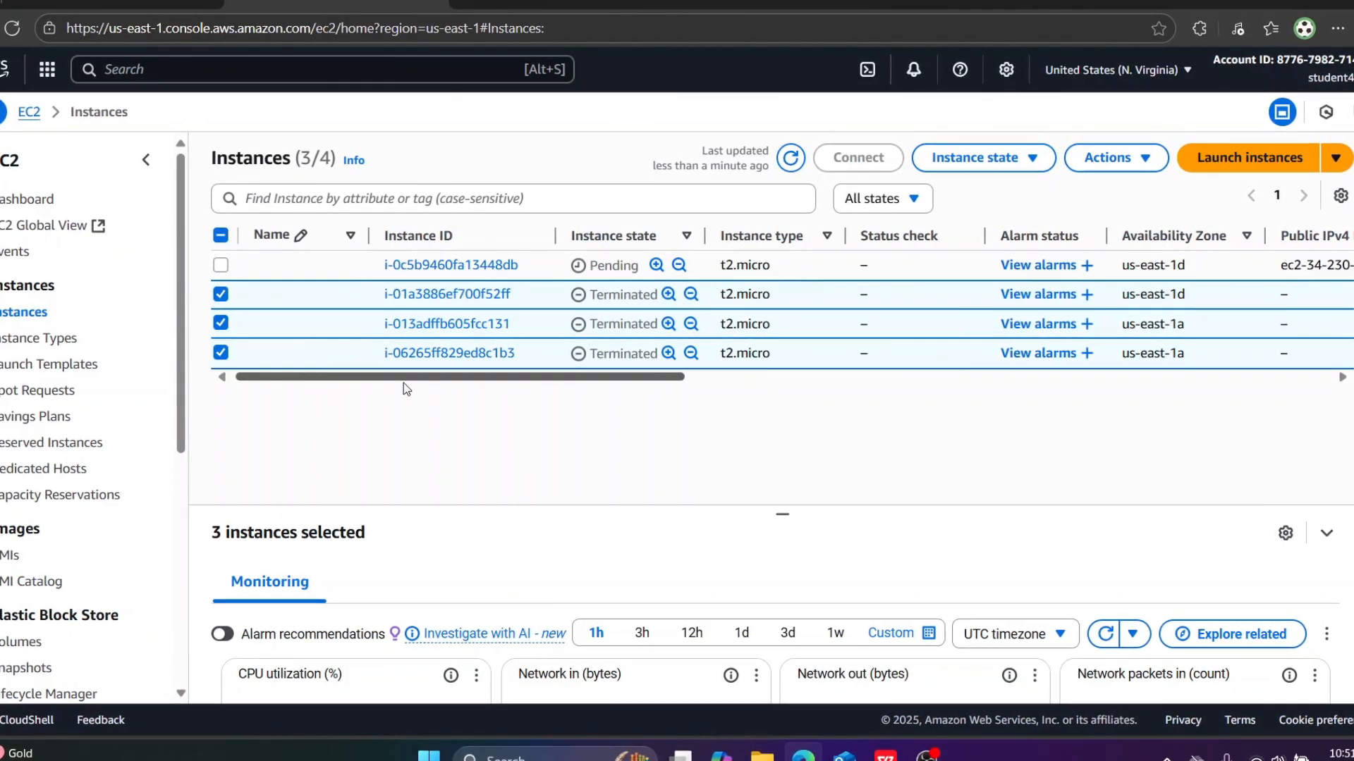
Step: Go to the load balancers list and refresh it to check for existing load balancers in the region
scroll(52, 526, down, 4)
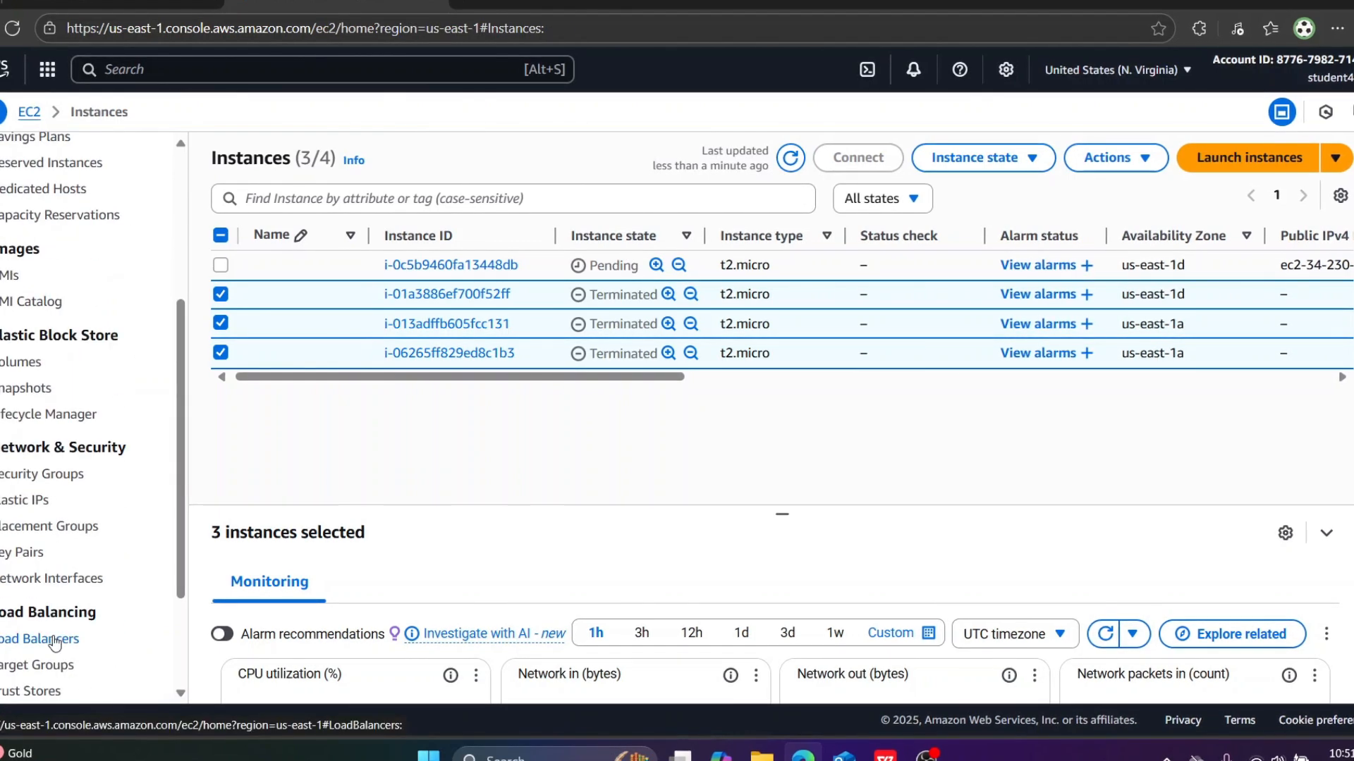
click(54, 639)
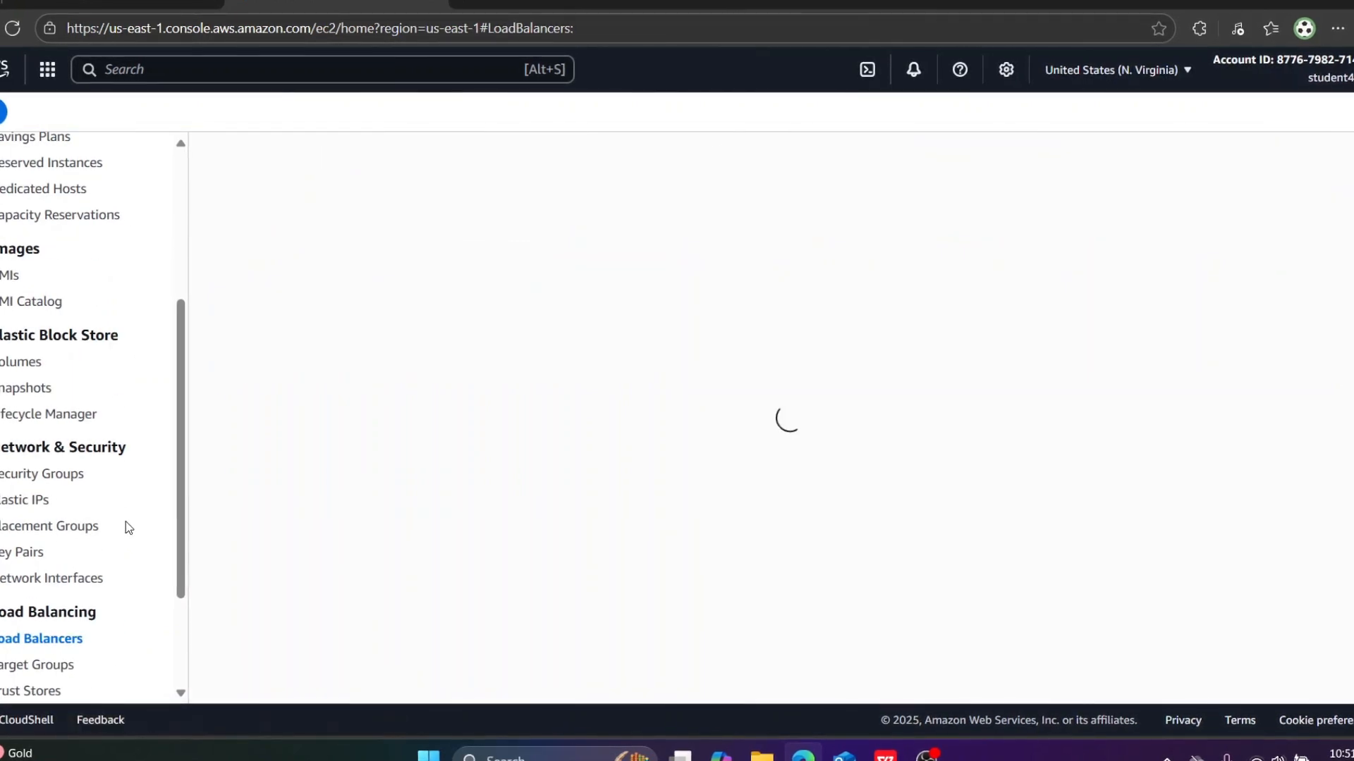
scroll(126, 522, down, 2)
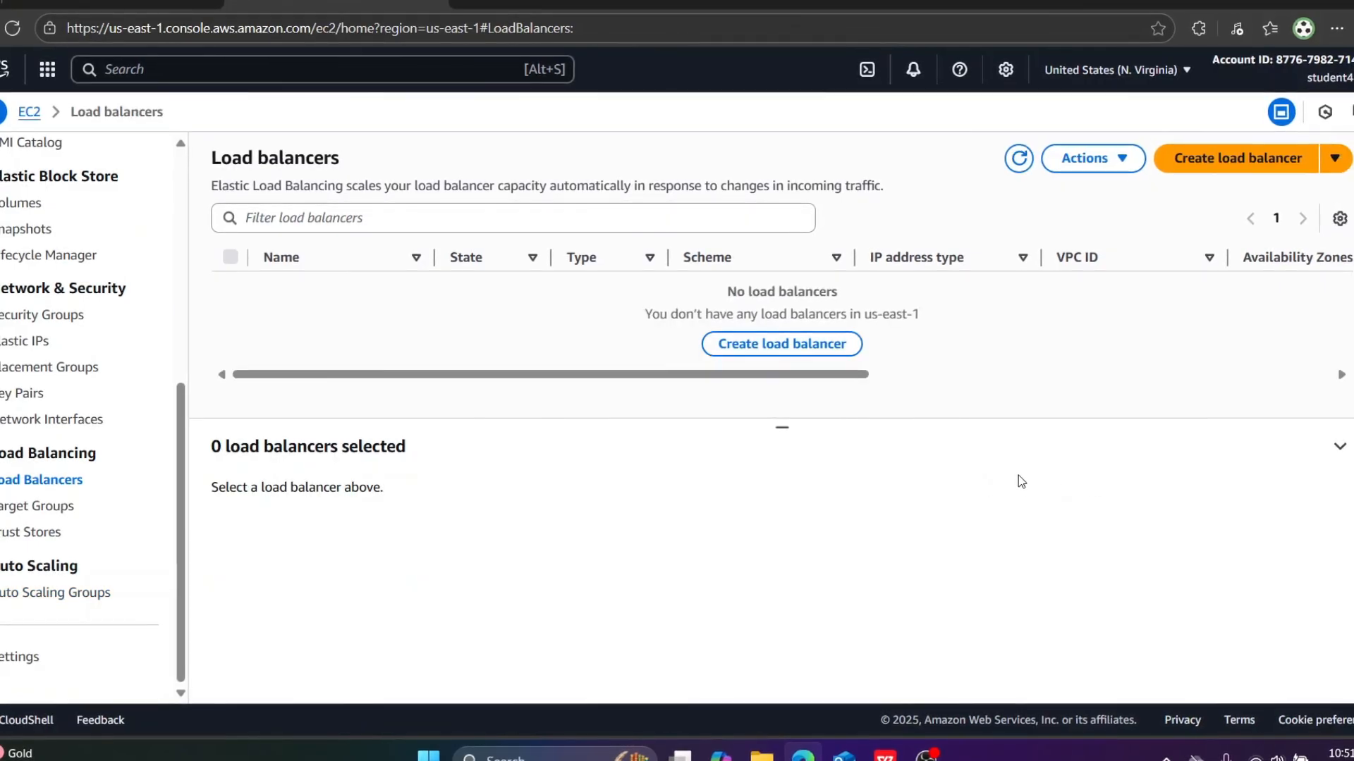
click(1021, 159)
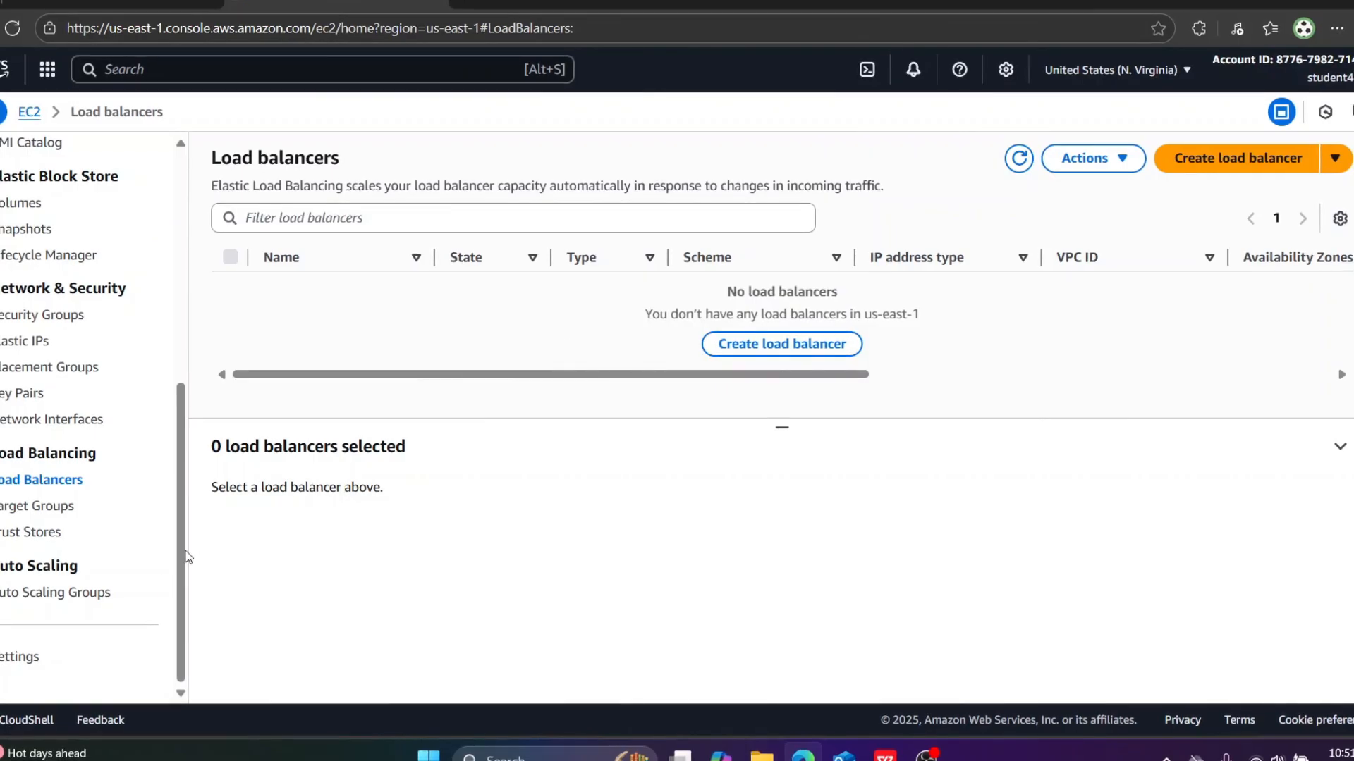
Step: Open the ASG-sample Auto Scaling group and examine its details, including the launch template, health check grace period and advanced configurations
click(53, 598)
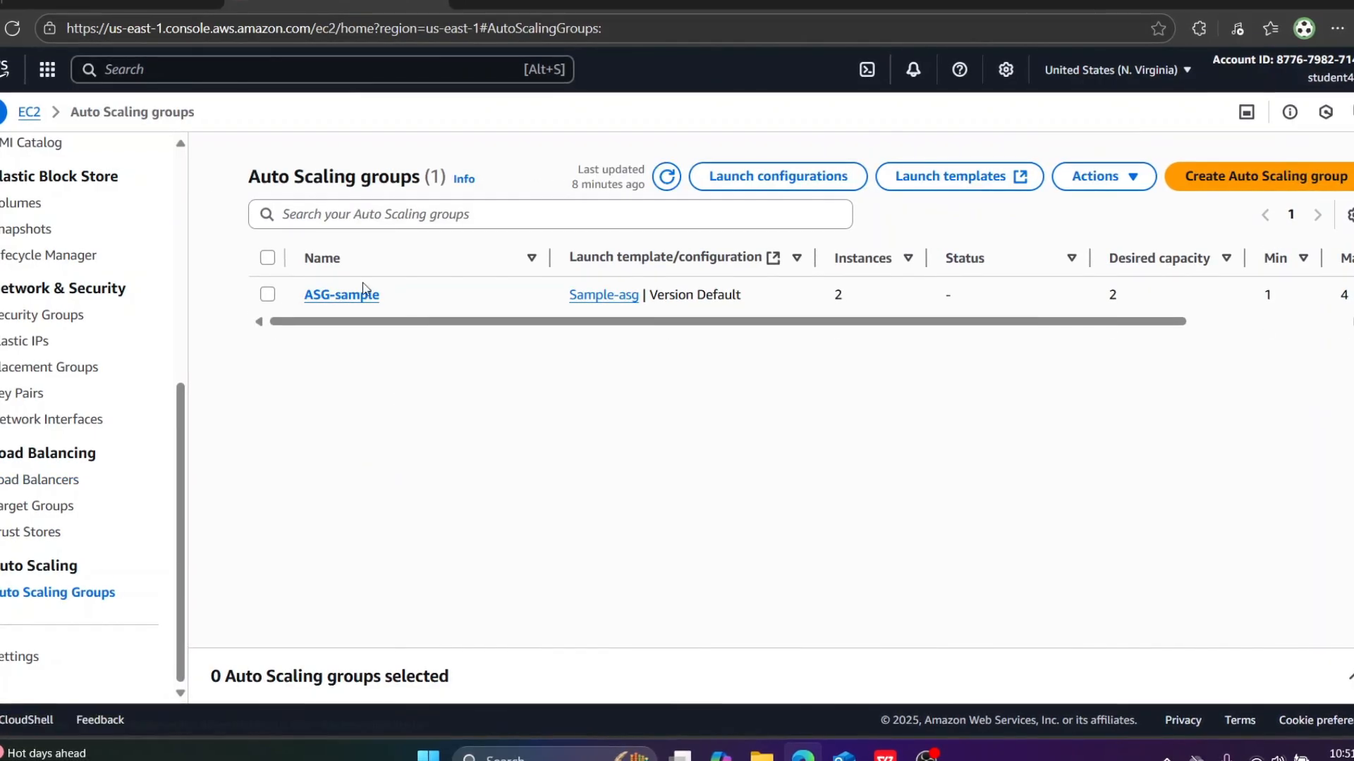
click(350, 296)
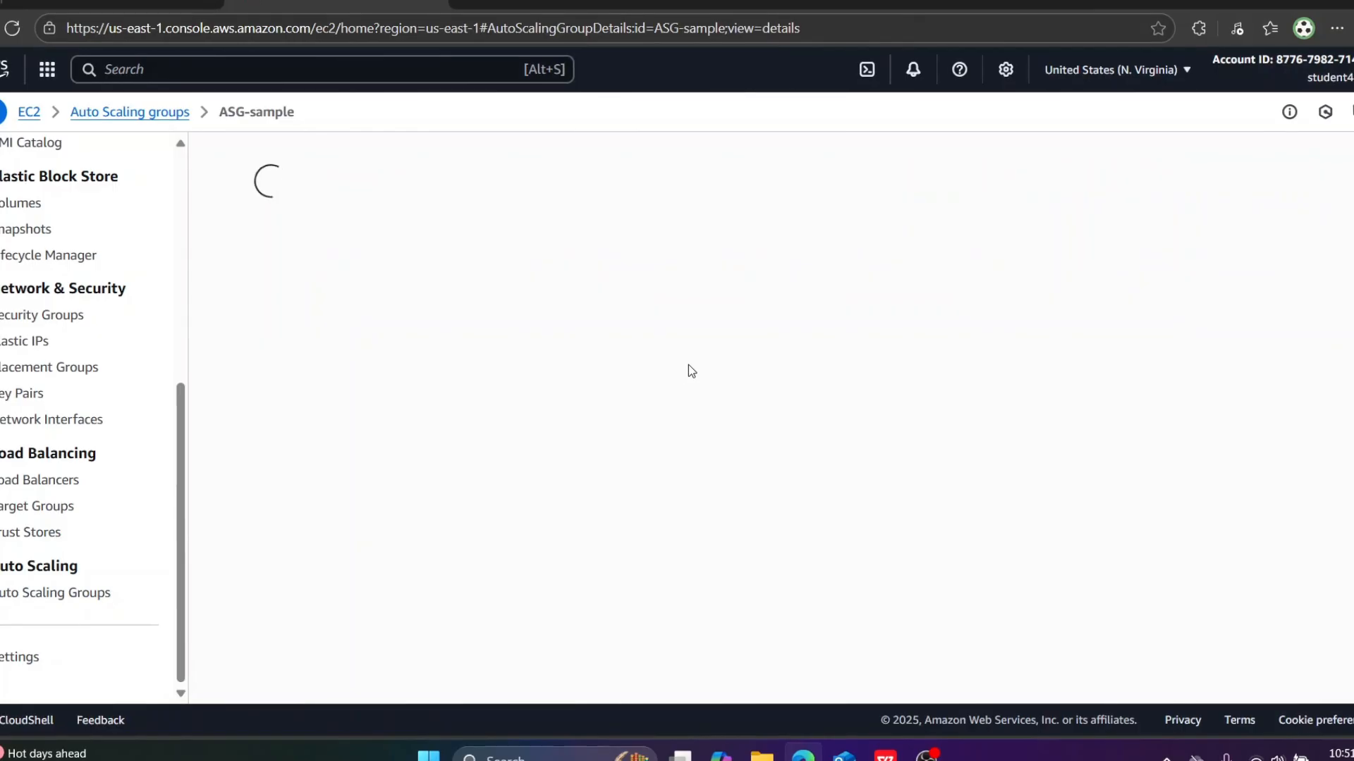
scroll(810, 396, down, 3)
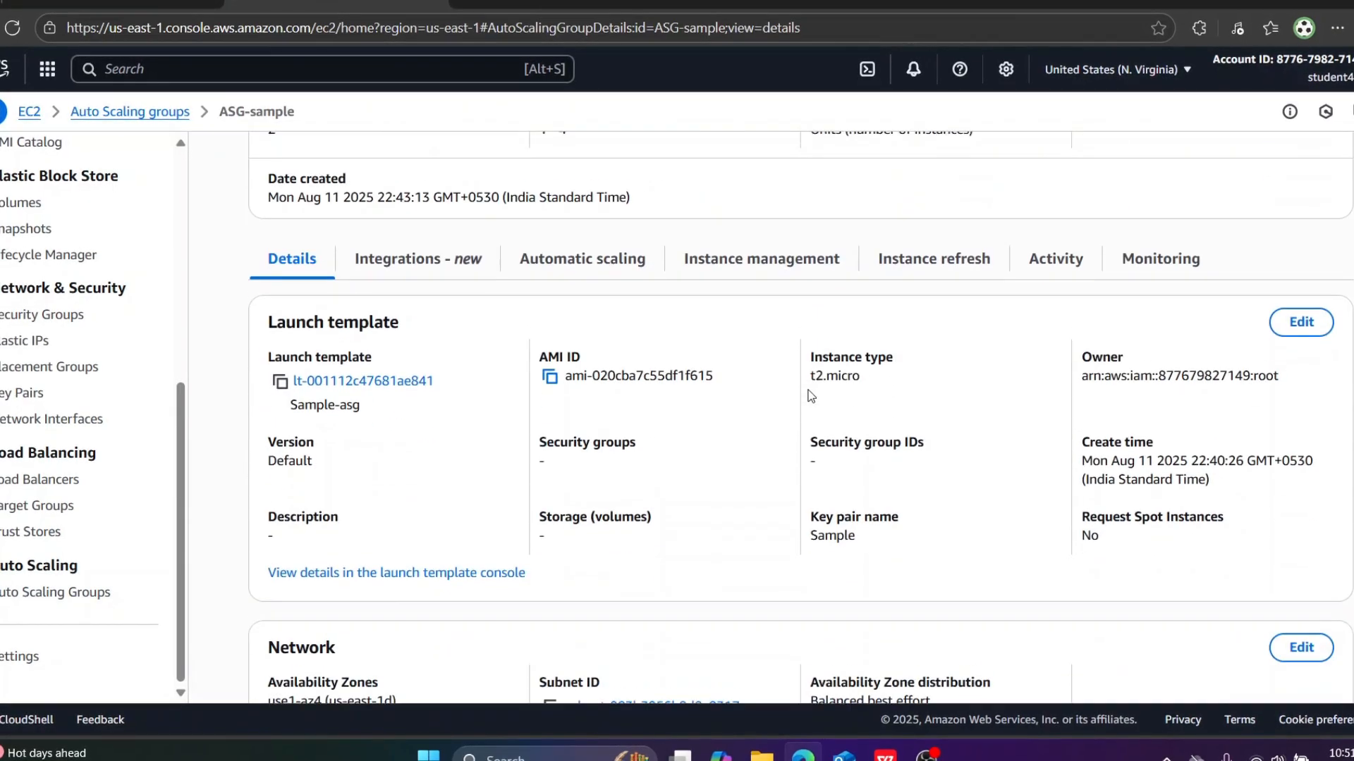
scroll(811, 396, down, 10)
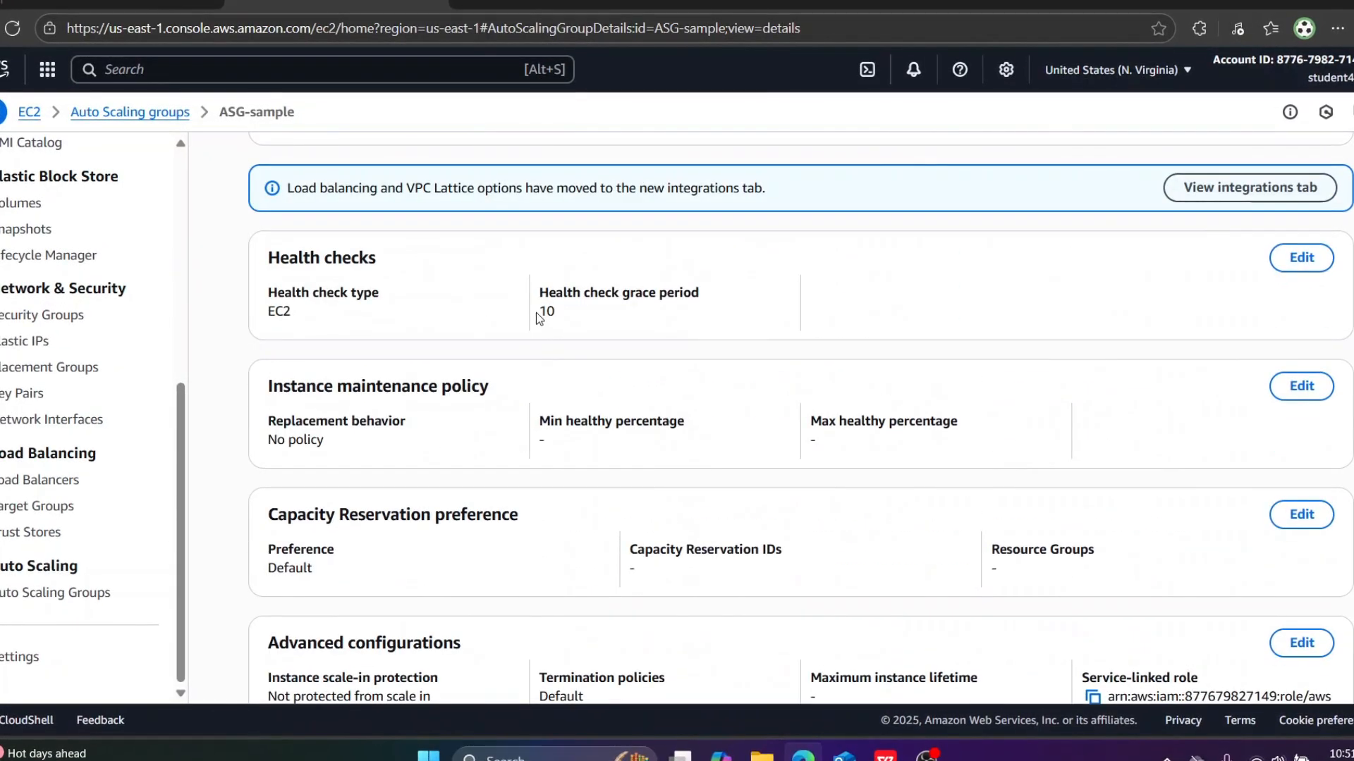
drag(535, 311, 573, 312)
scroll(672, 447, down, 4)
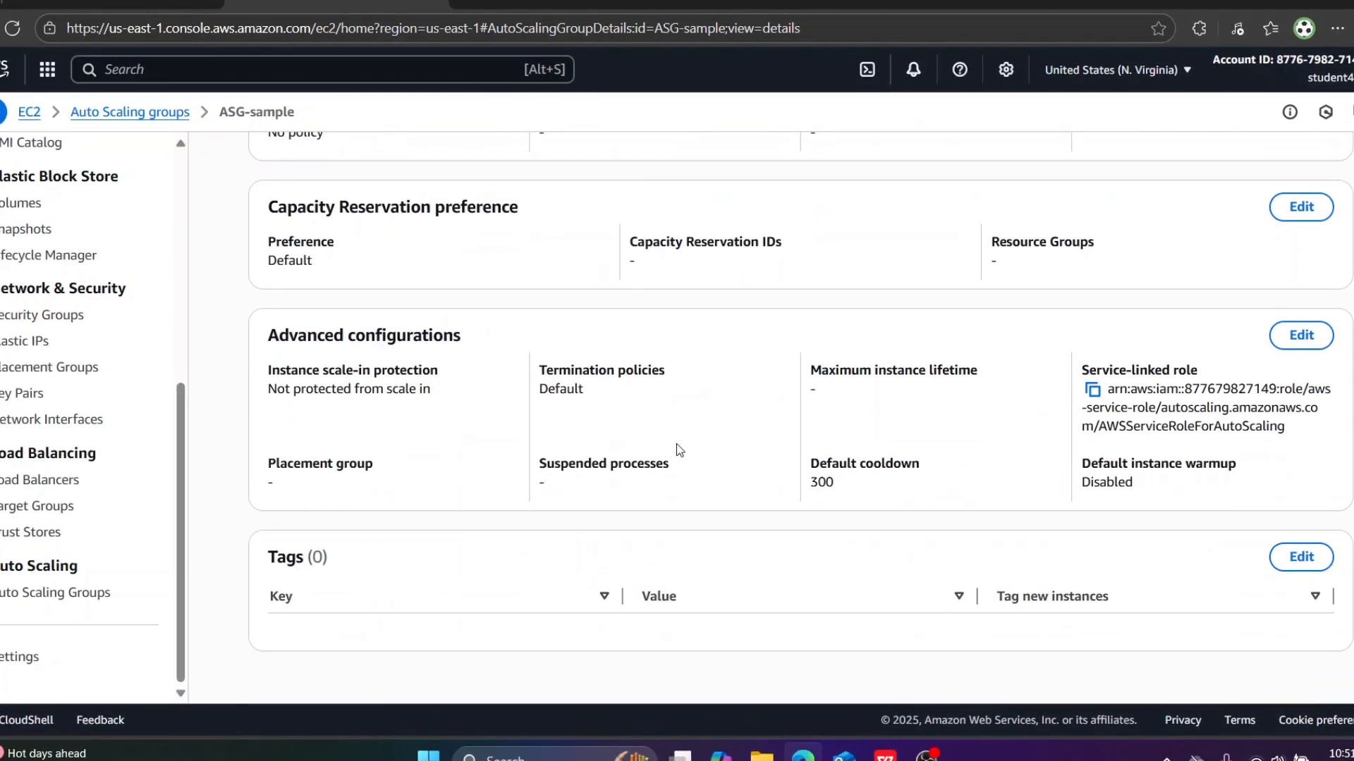
scroll(785, 561, up, 3)
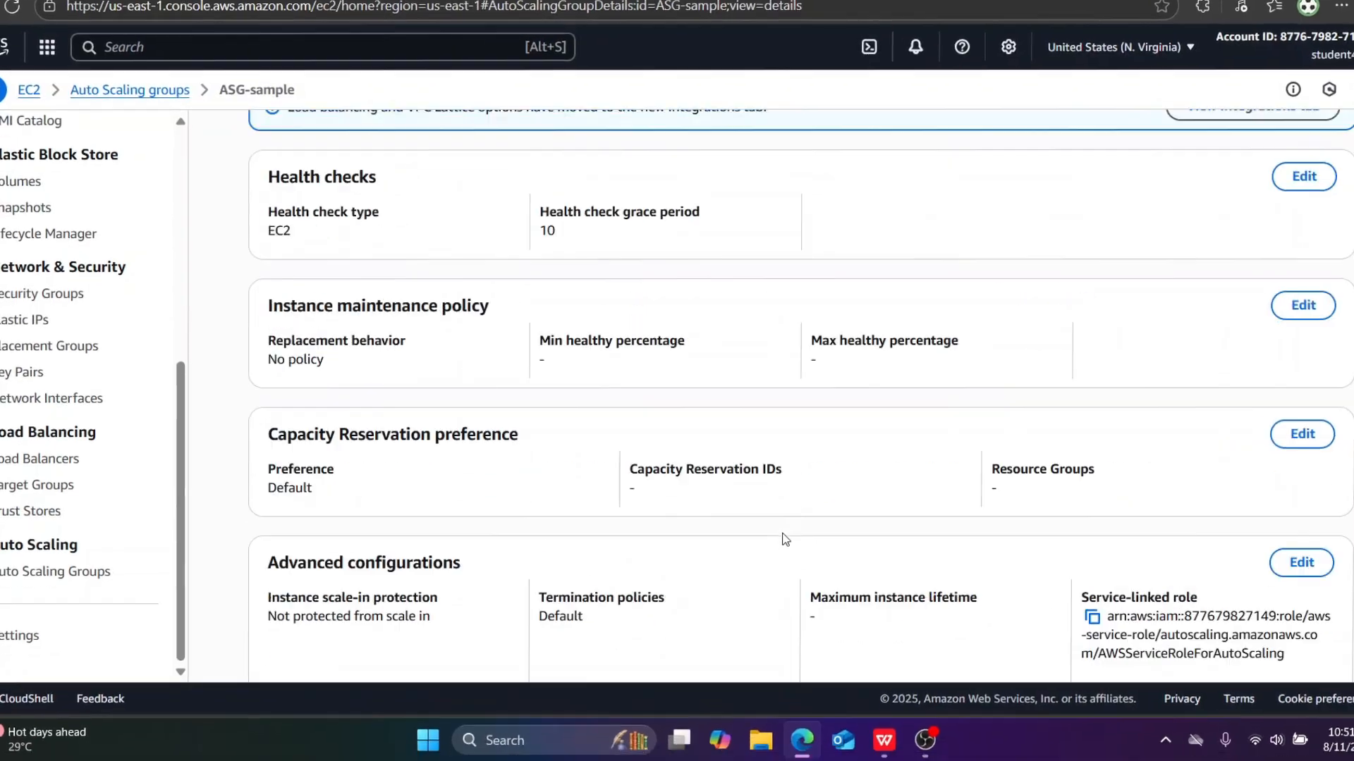
scroll(784, 539, up, 10)
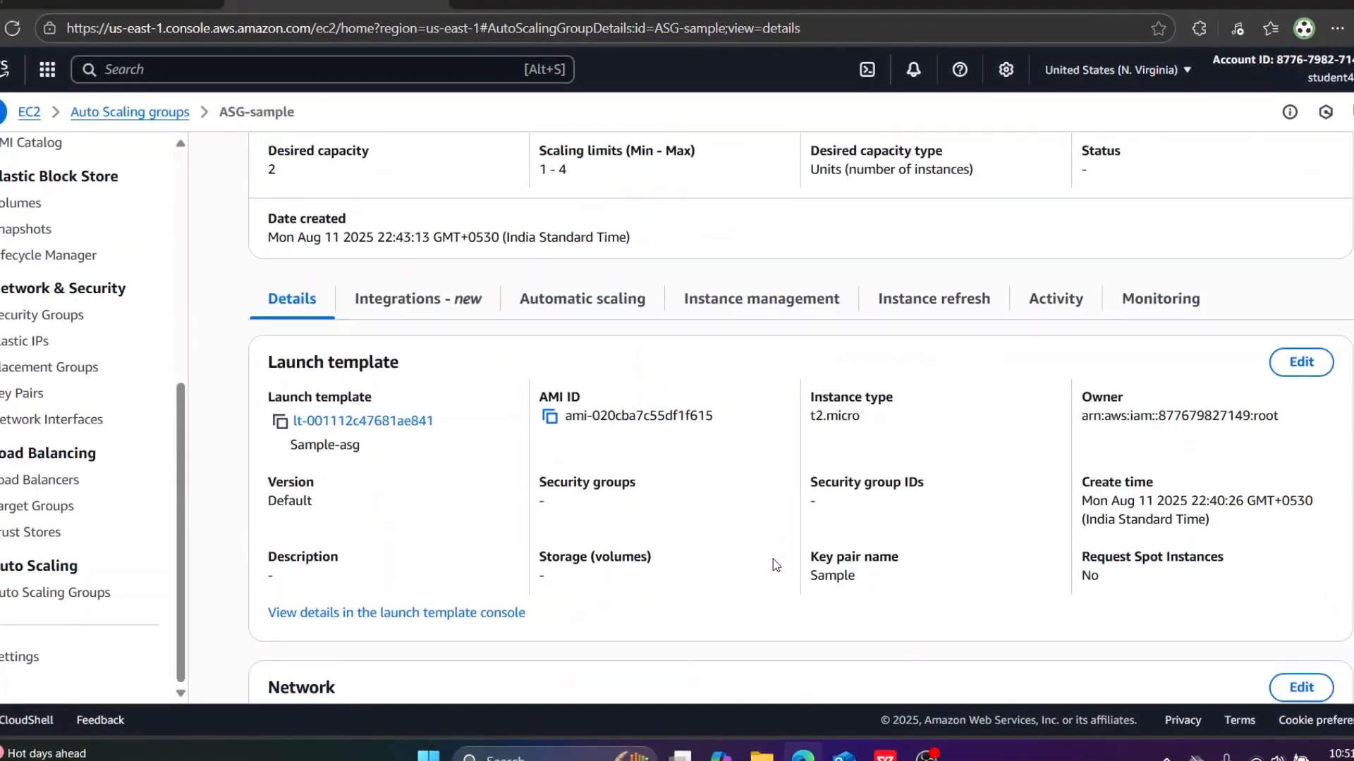
Step: Review the ASG-sample group's integration options and its automatic scaling settings, including predictive scaling policies and scheduled actions
scroll(772, 559, down, 5)
scroll(772, 560, up, 6)
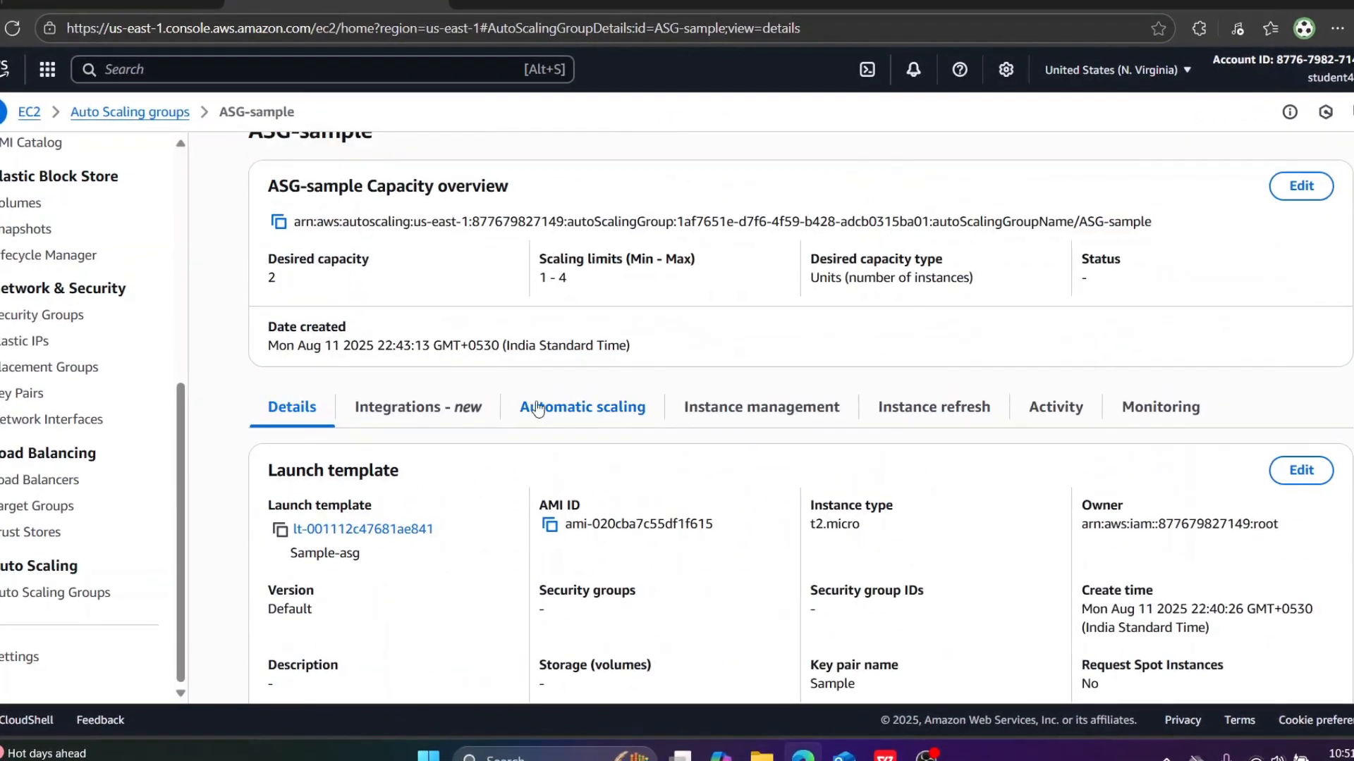
click(482, 409)
scroll(634, 485, down, 3)
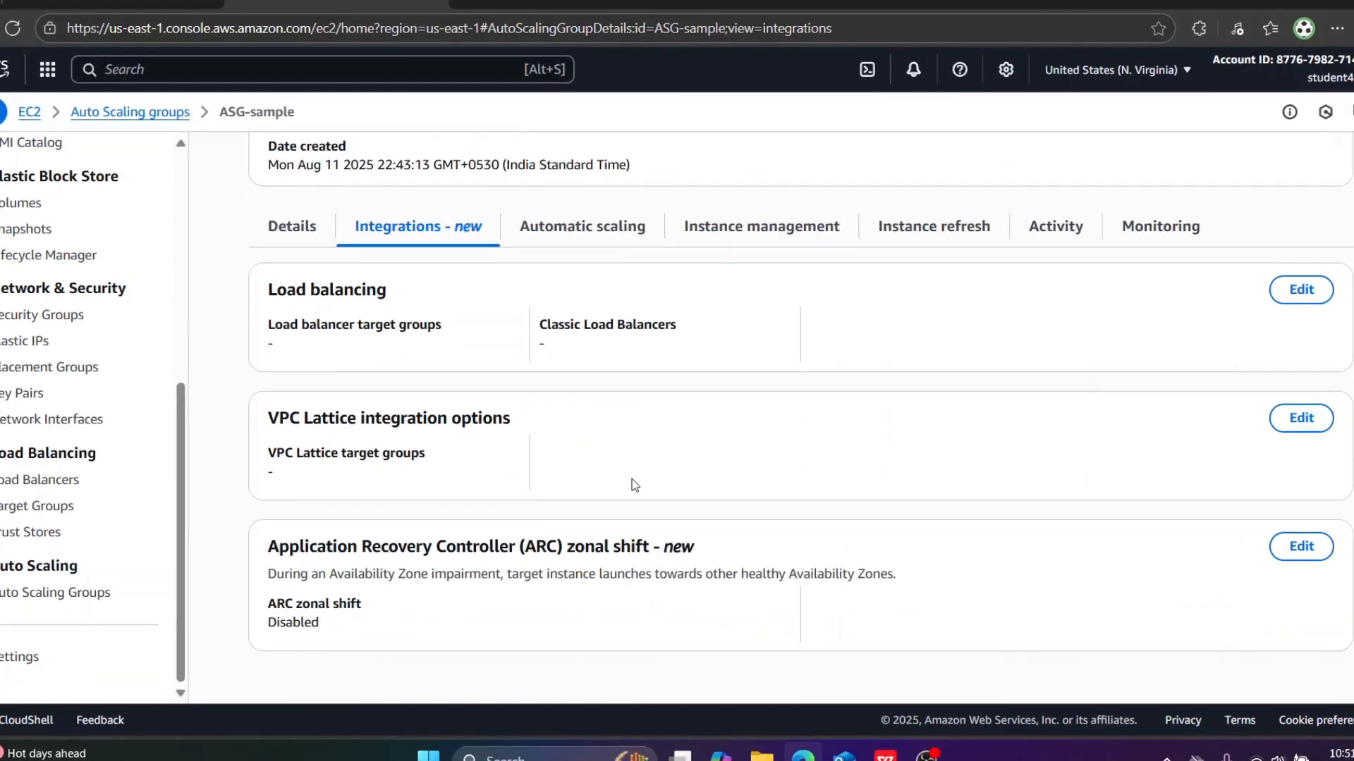
click(606, 240)
scroll(716, 429, down, 5)
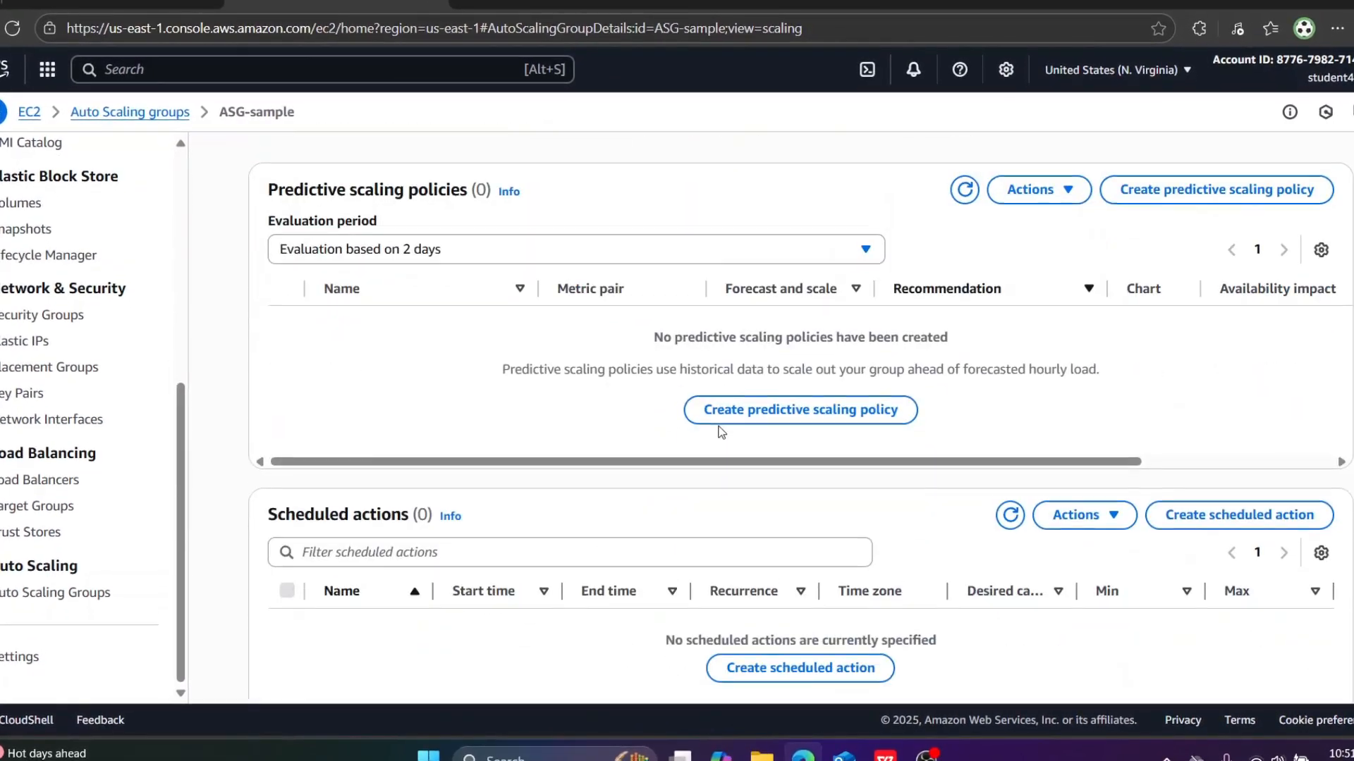
Step: Examine the group's instance management details, including lifecycle hooks and warm pool, and widen the instances table's Health status column
scroll(741, 367, up, 10)
click(824, 437)
scroll(826, 458, down, 7)
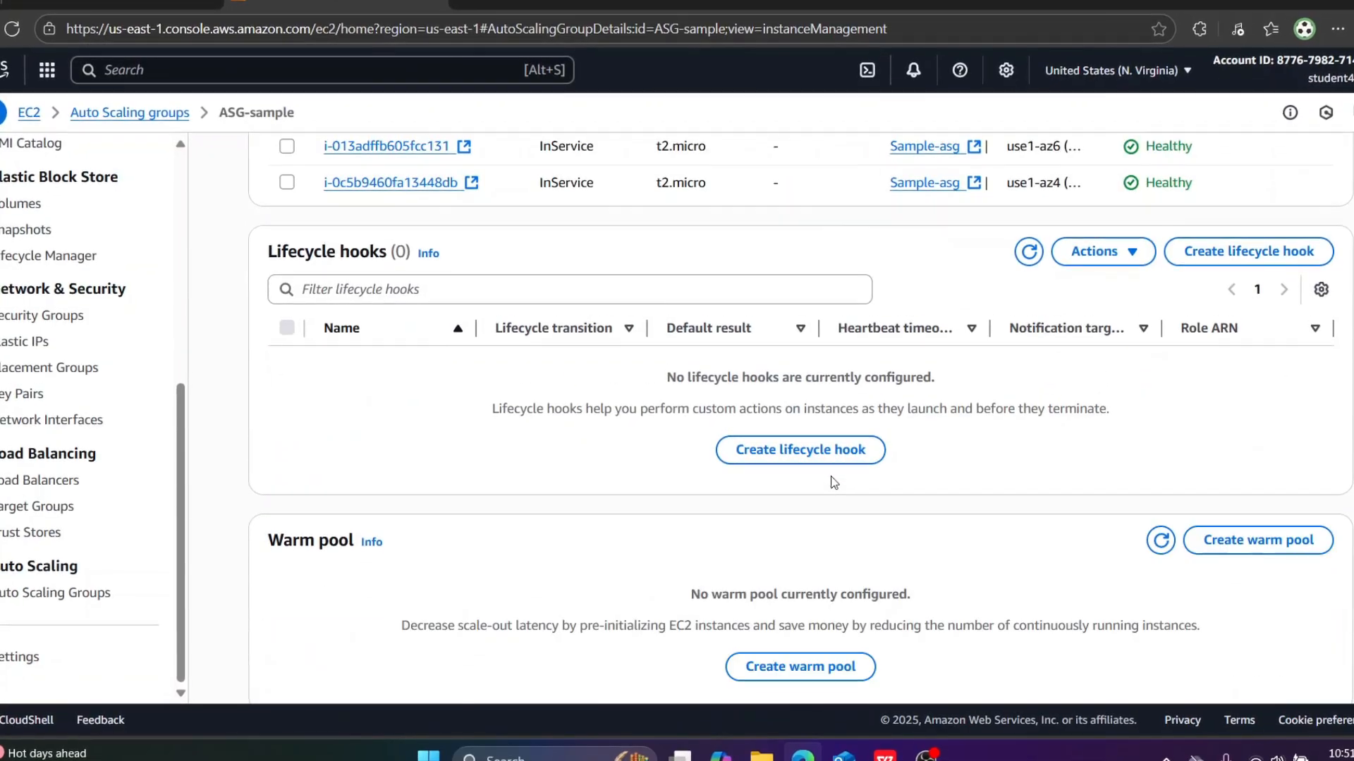
scroll(843, 500, up, 4)
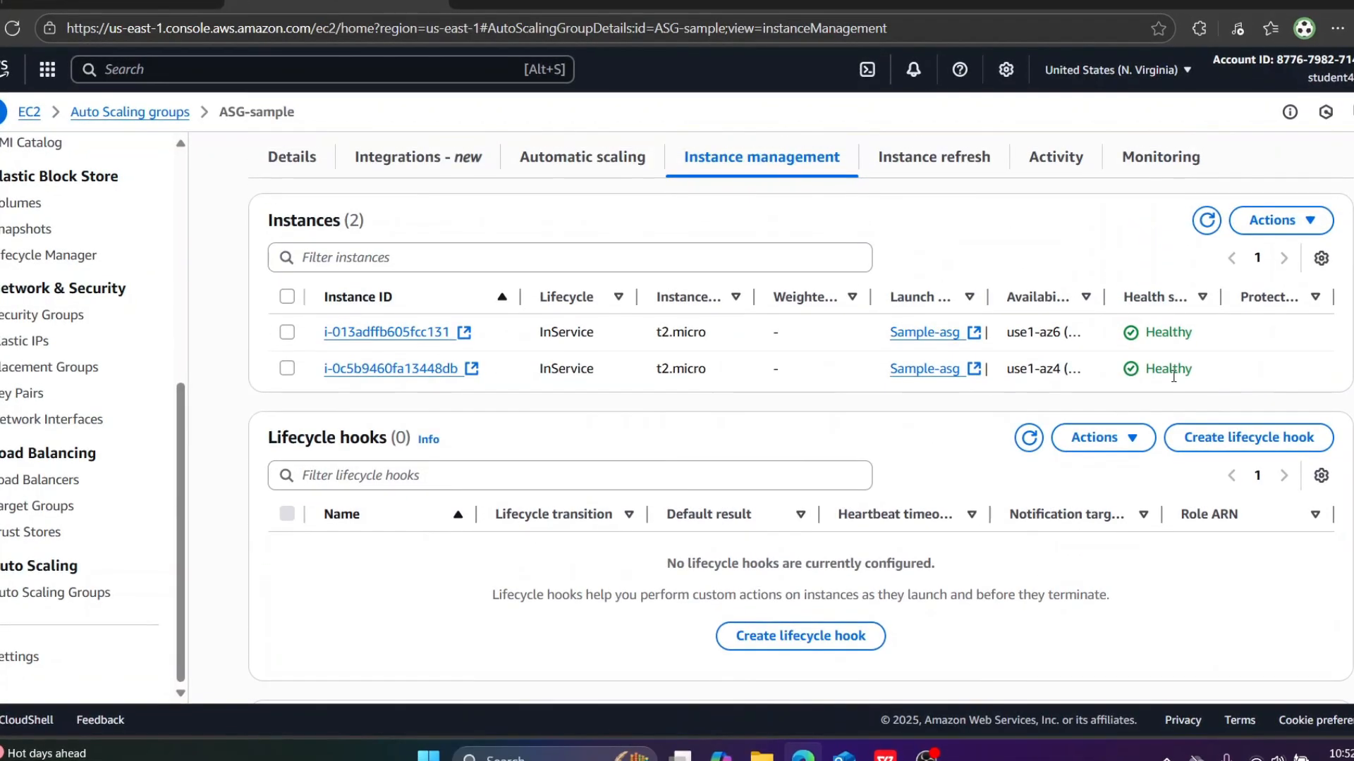
drag(1217, 306, 1269, 306)
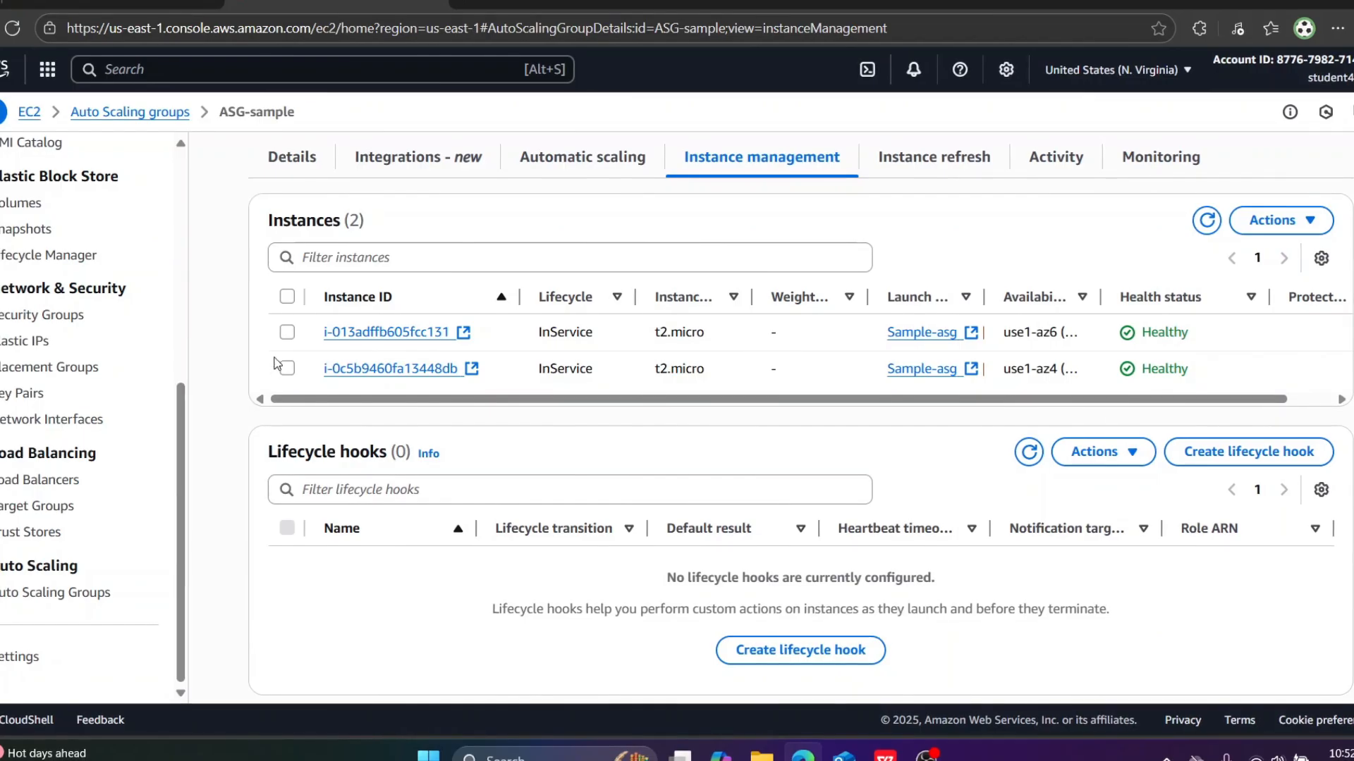
Step: Select both instances in the group and check the actions available for them without applying any
click(287, 332)
click(287, 368)
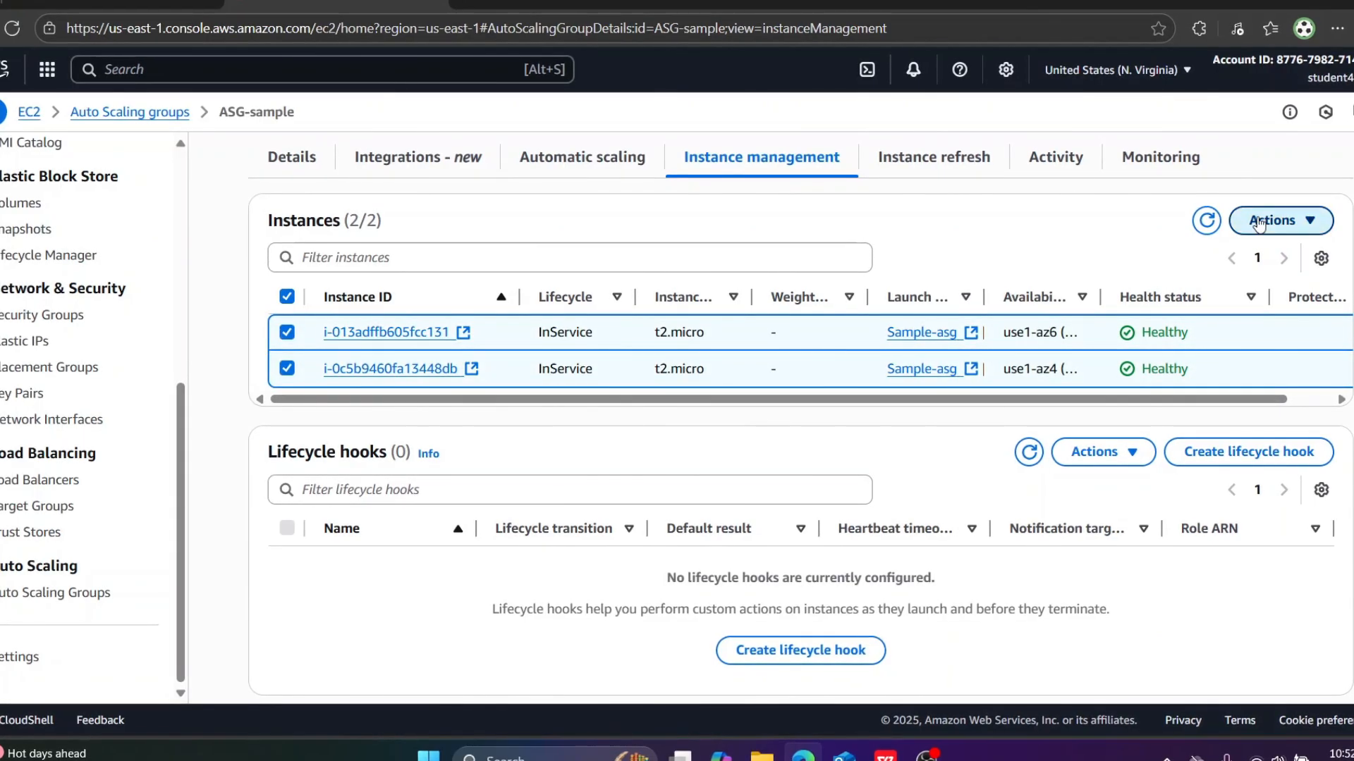
click(1260, 221)
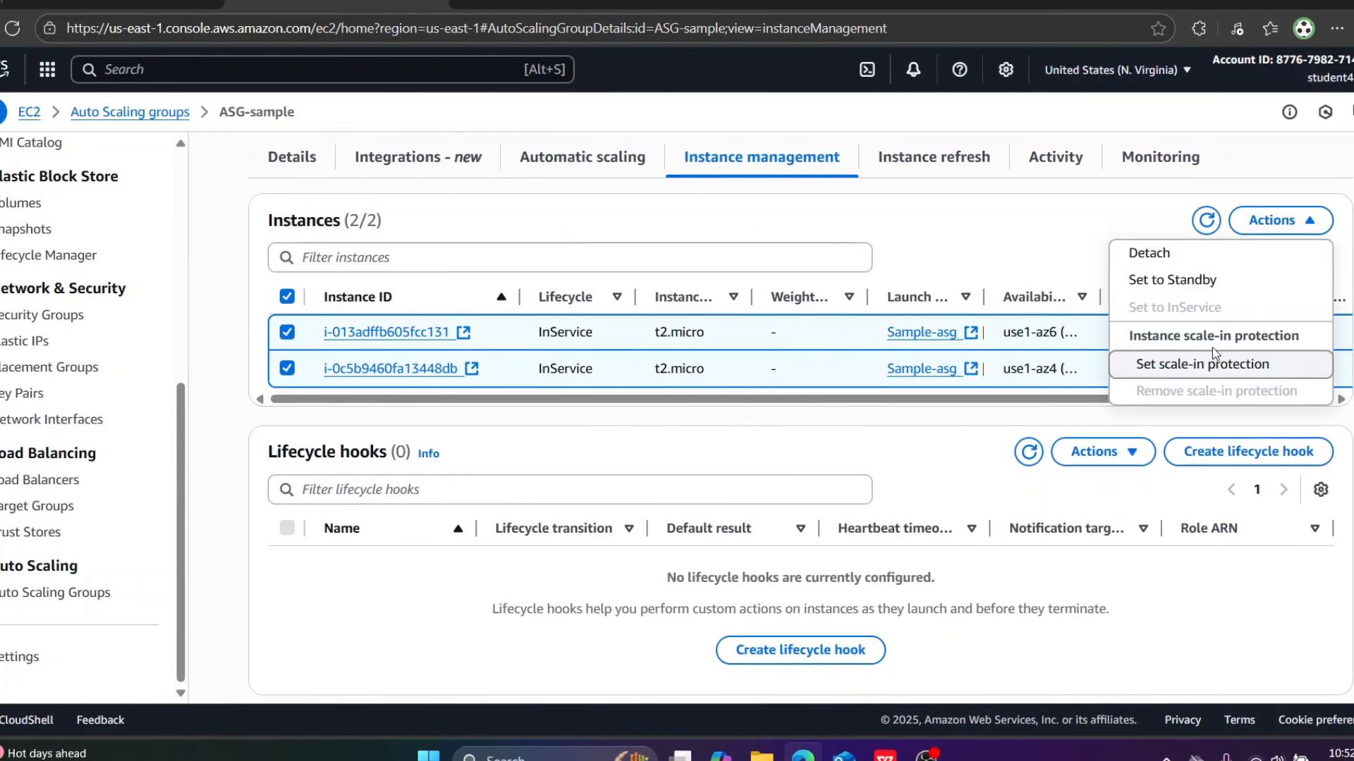
click(1051, 226)
Step: Examine the instances table through to its last column and check the ASG-sample capacity overview
scroll(970, 361, up, 3)
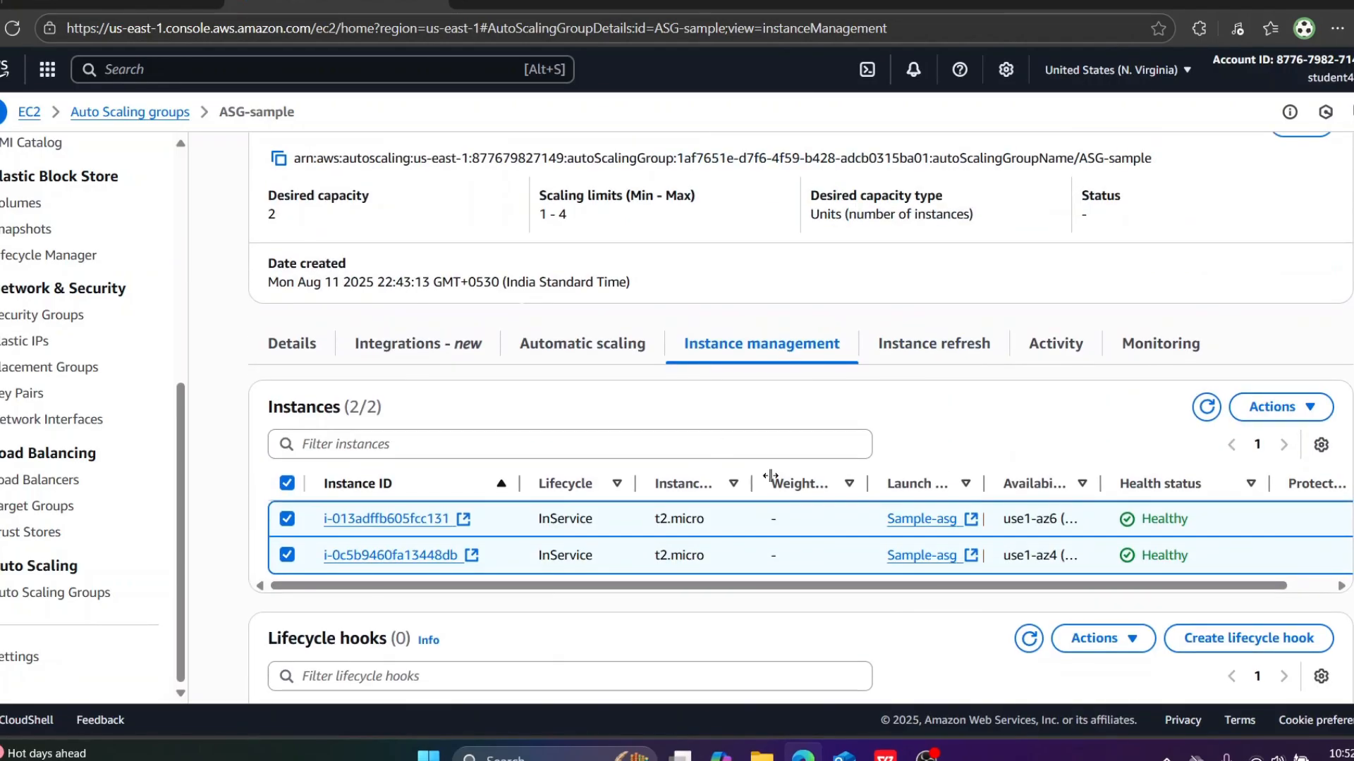
scroll(770, 476, down, 3)
scroll(1153, 370, down, 3)
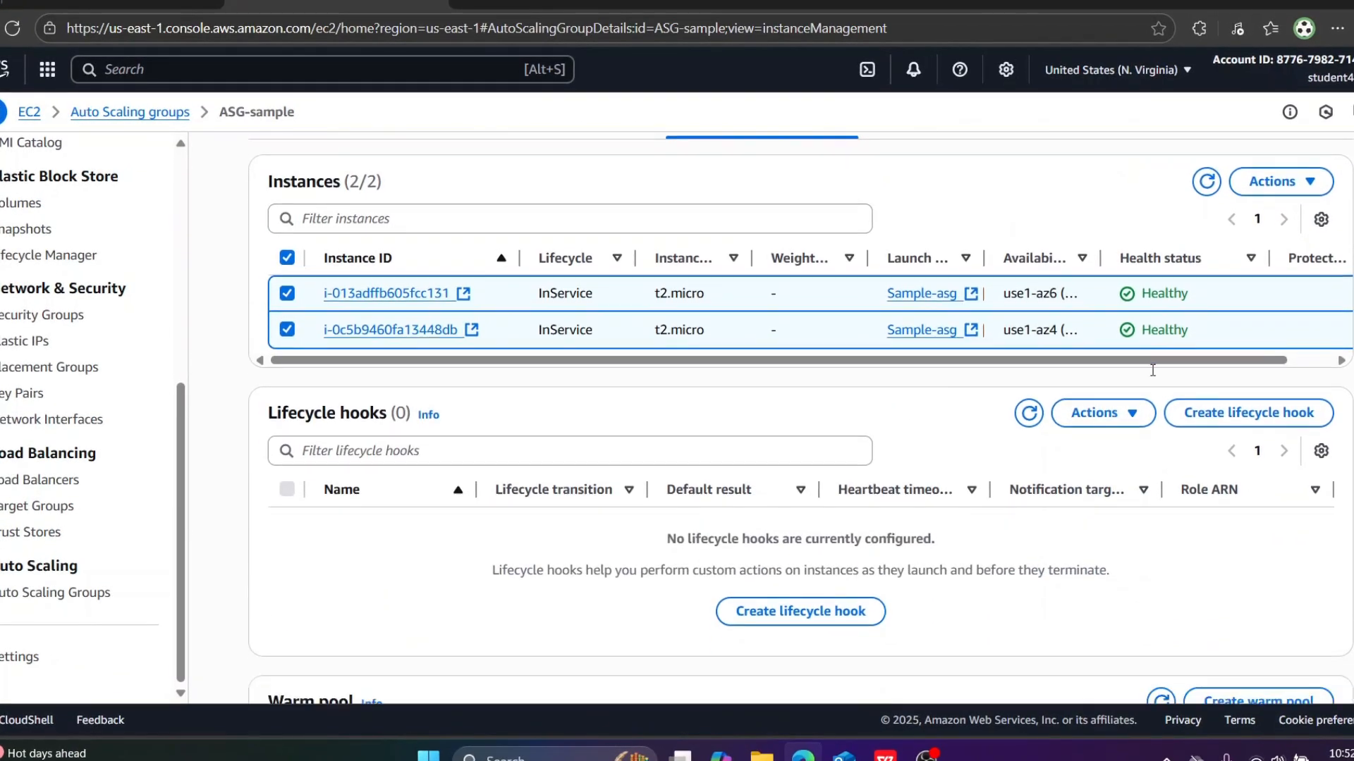
scroll(1152, 371, down, 3)
scroll(1153, 374, up, 5)
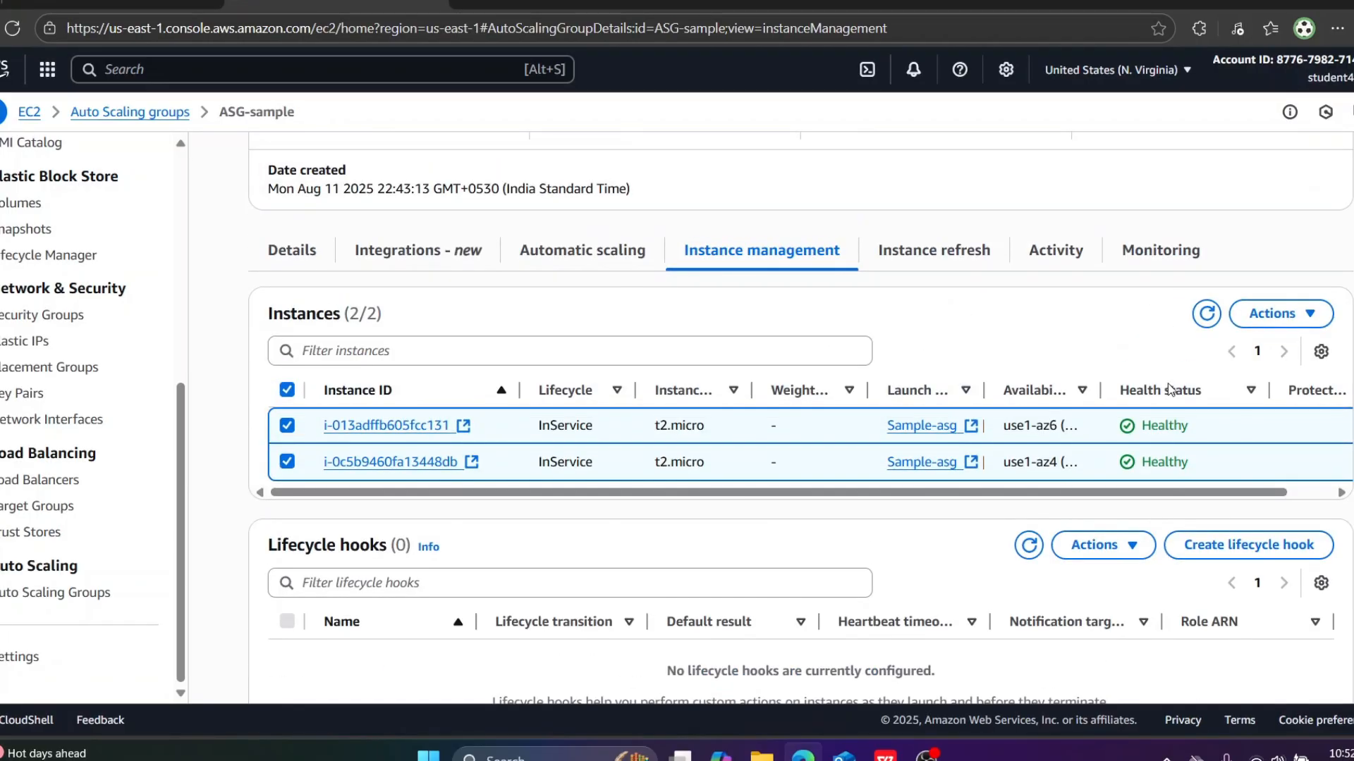
drag(1202, 492, 1251, 497)
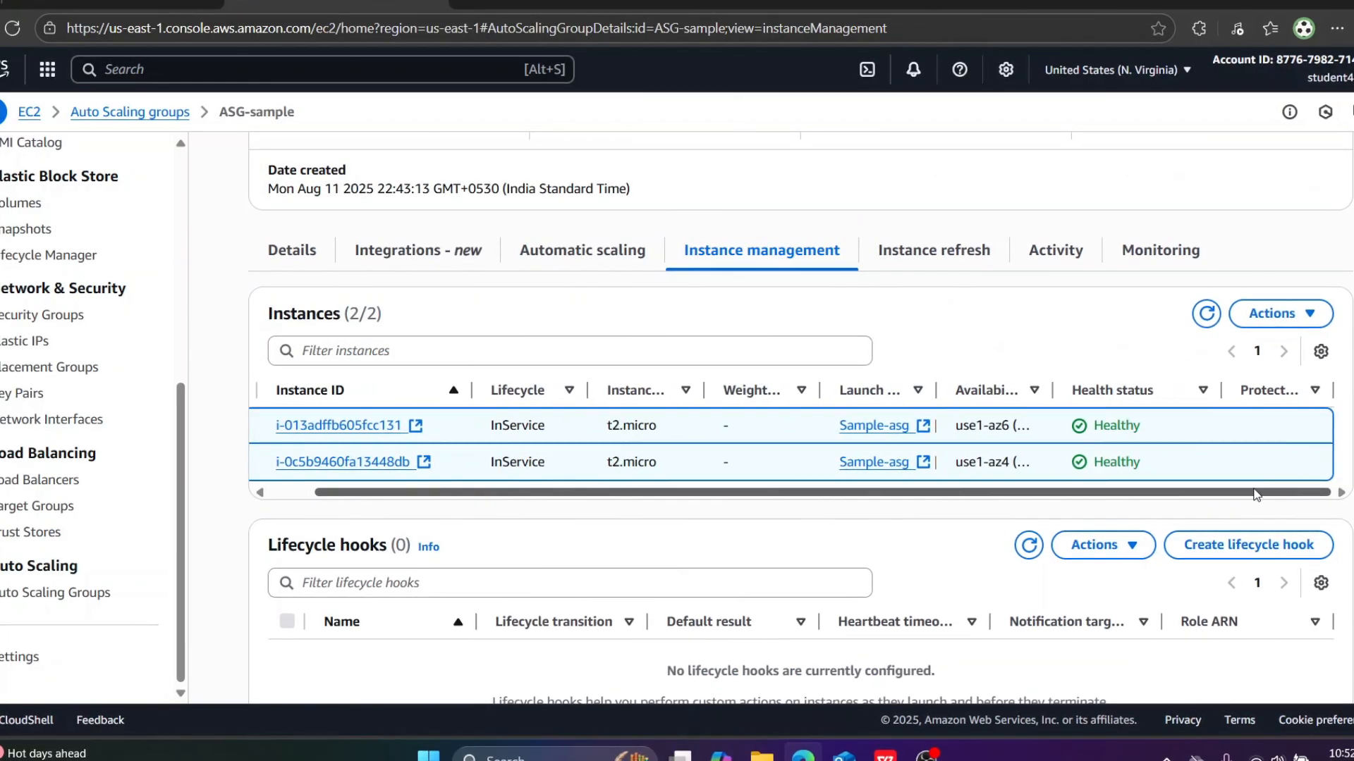
scroll(588, 315, up, 3)
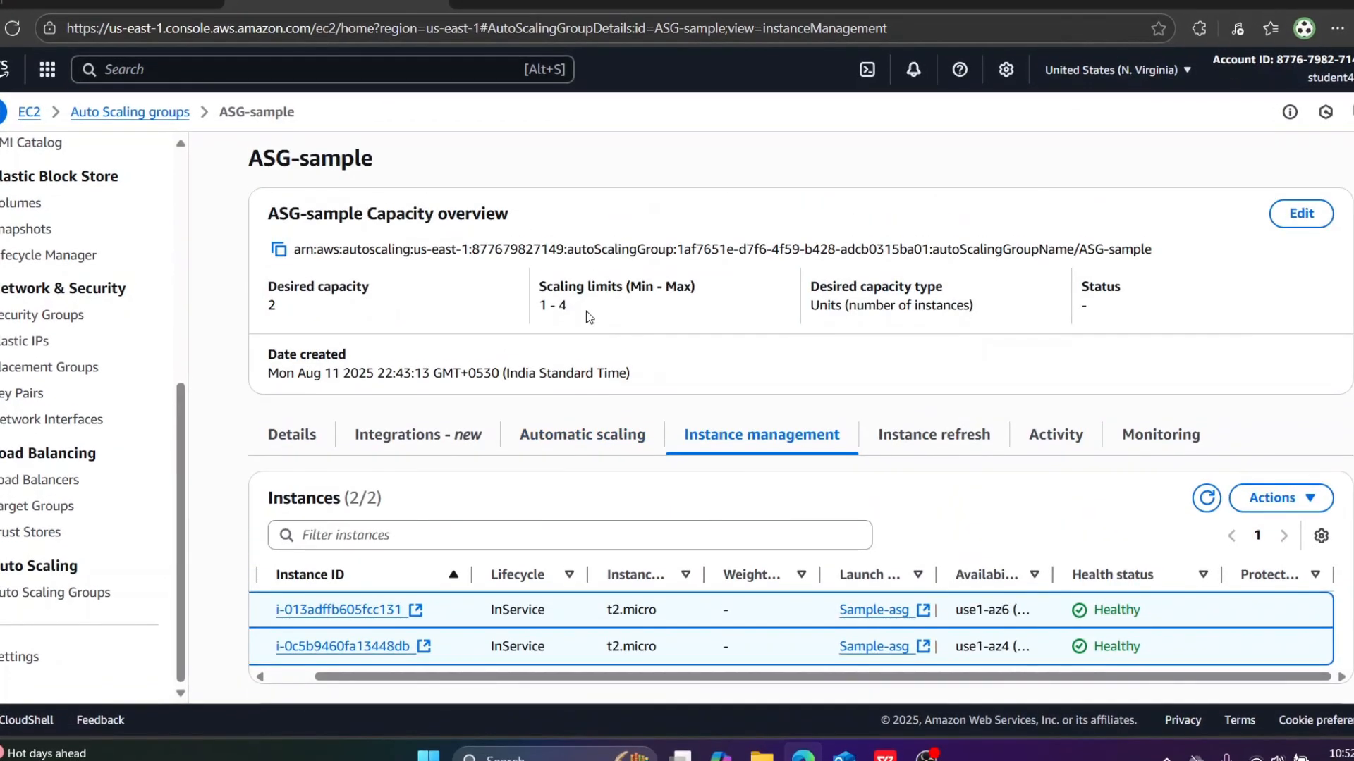